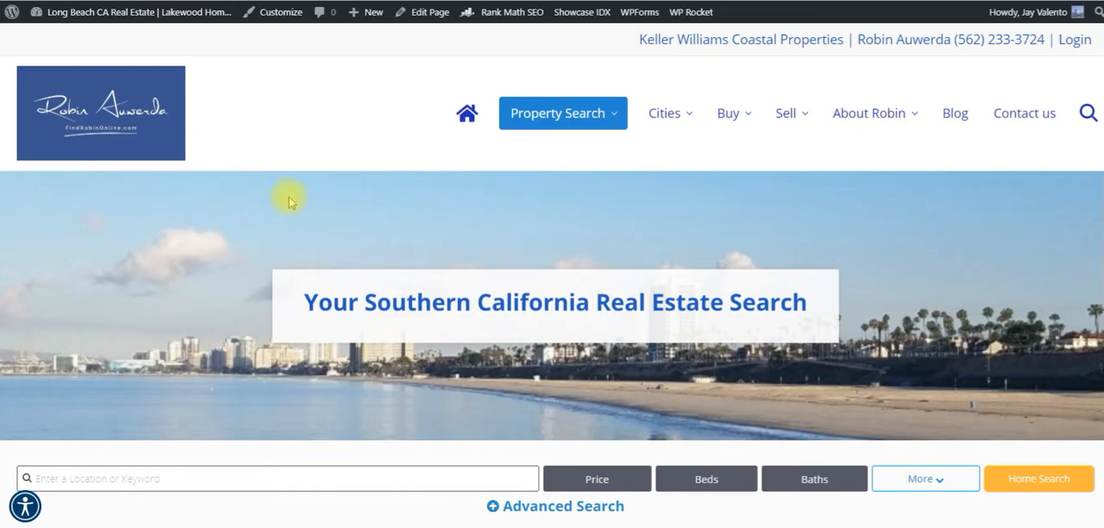
Look over the home page's introduction, search area and Popular Cities section.
scroll(284, 198, down, 3)
scroll(288, 201, down, 7)
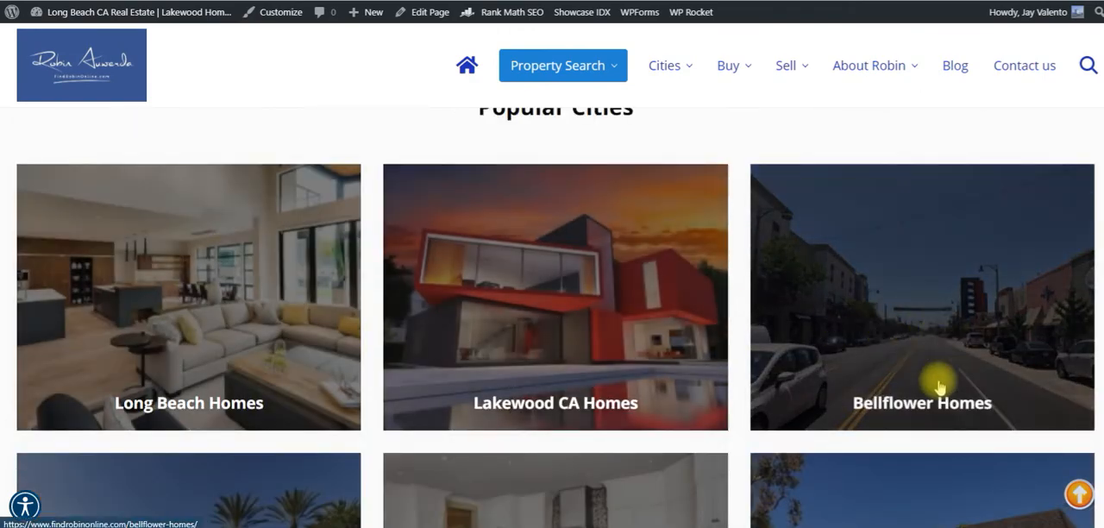
scroll(983, 363, down, 3)
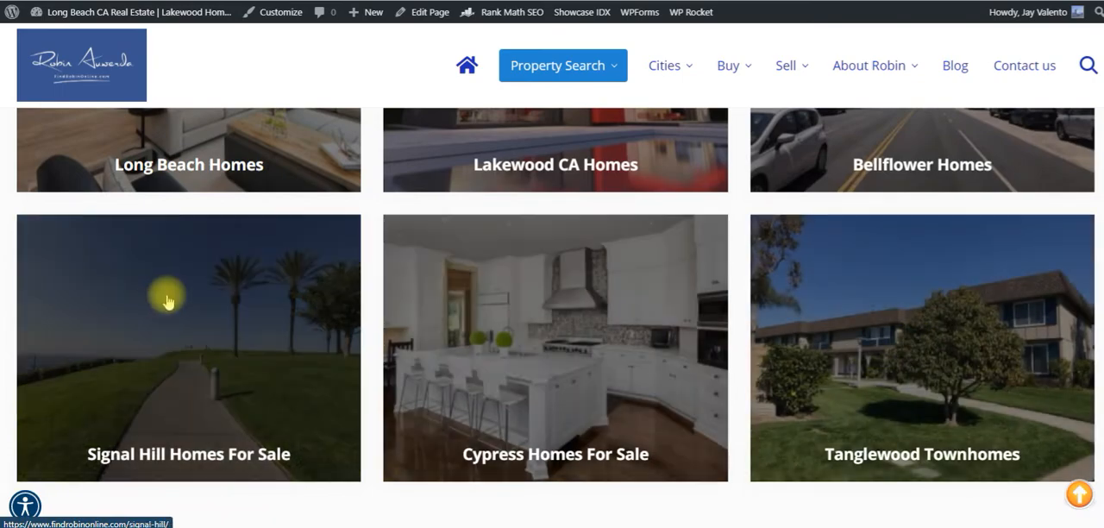
scroll(166, 294, up, 4)
click(172, 291)
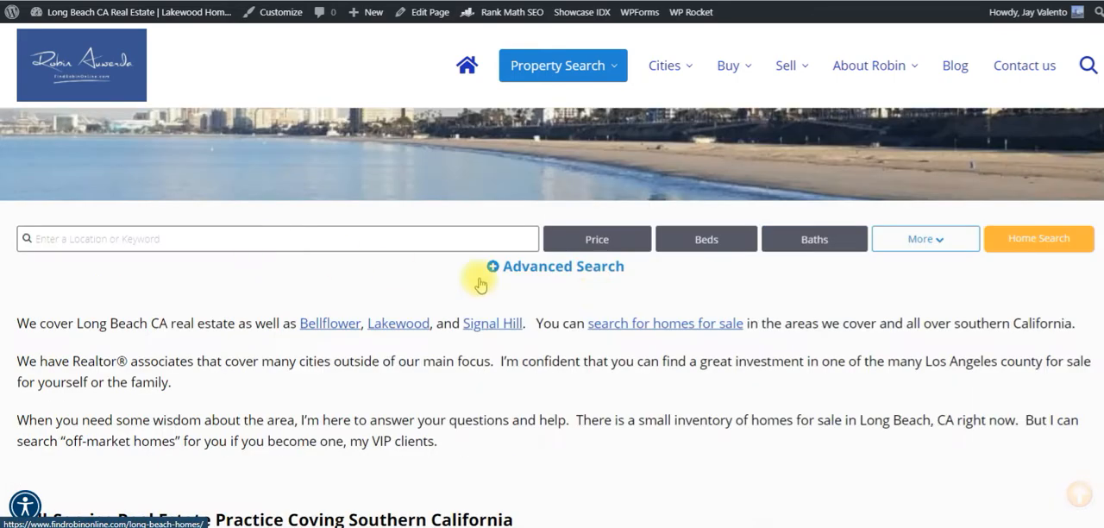
scroll(598, 294, up, 3)
Open the Long Beach city page and go to its Long Beach Neighborhoods subpage.
mouse_move(677, 116)
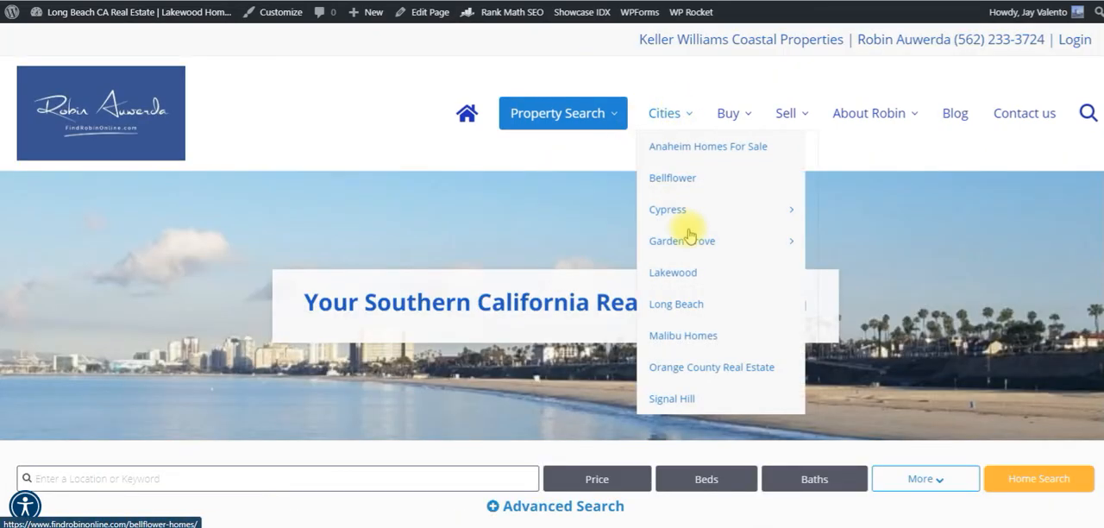
click(691, 311)
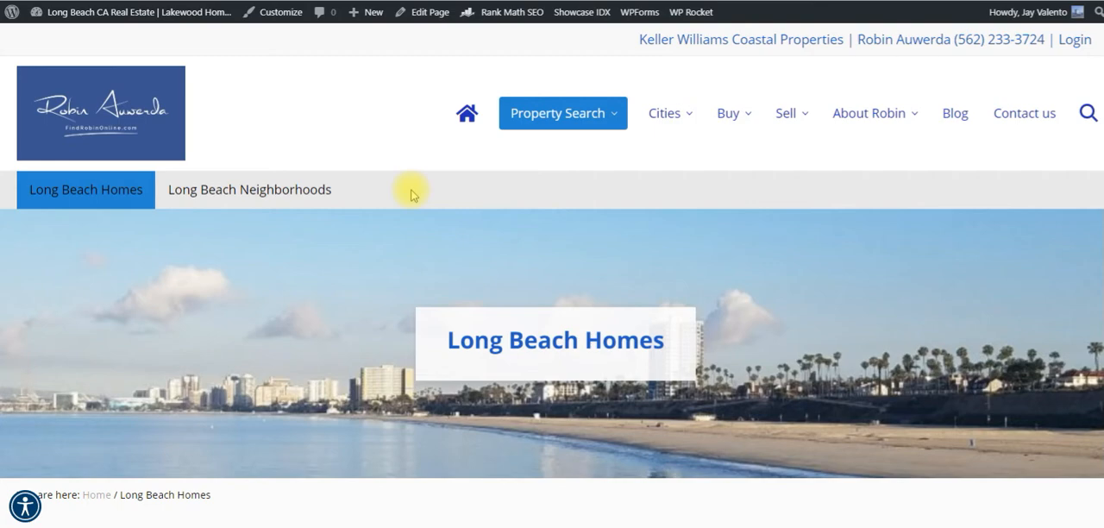
click(293, 188)
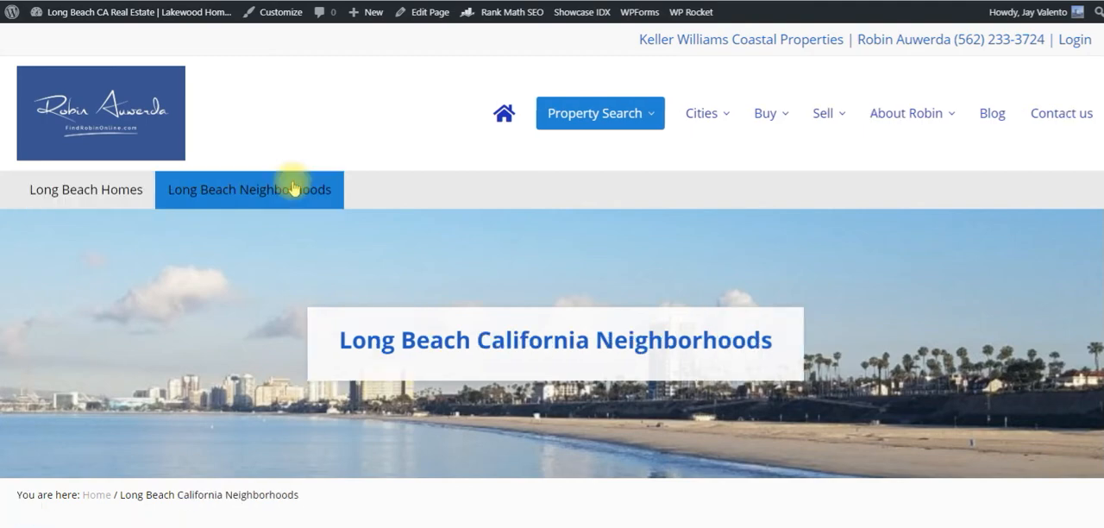
Open the Alamitos Beach neighborhood from the neighborhoods table in a new tab and switch to that tab.
scroll(284, 279, down, 3)
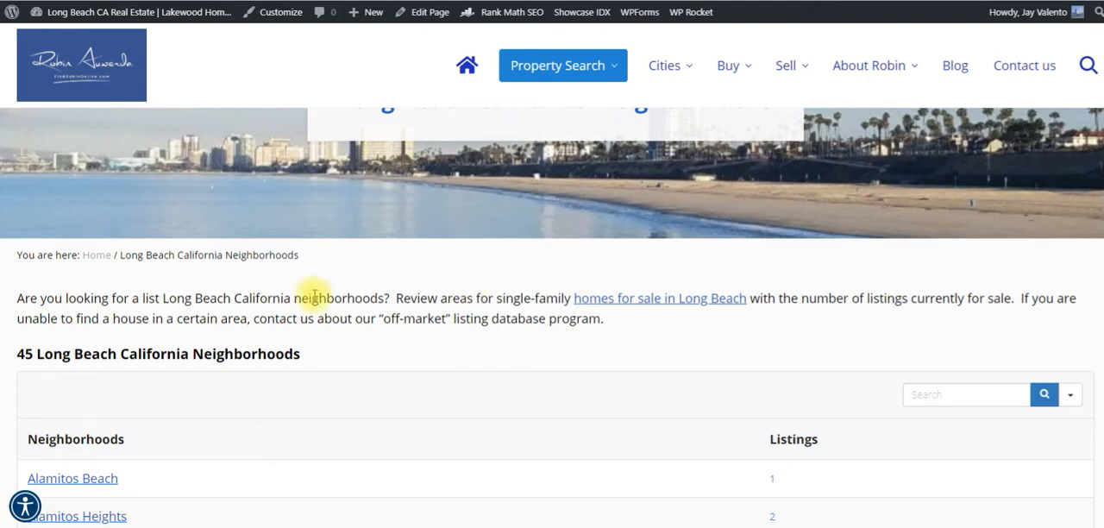
scroll(314, 299, down, 2)
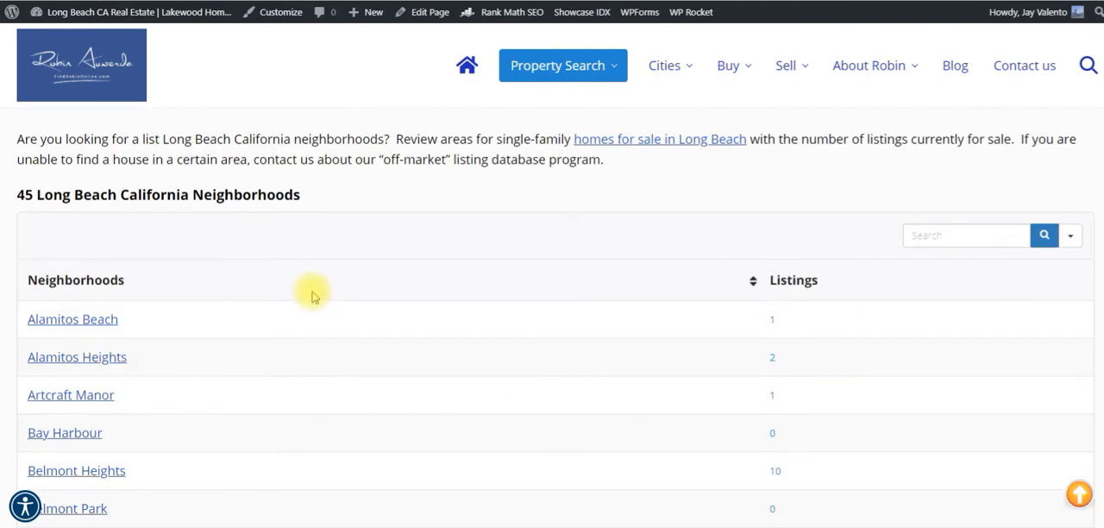
scroll(313, 295, down, 1)
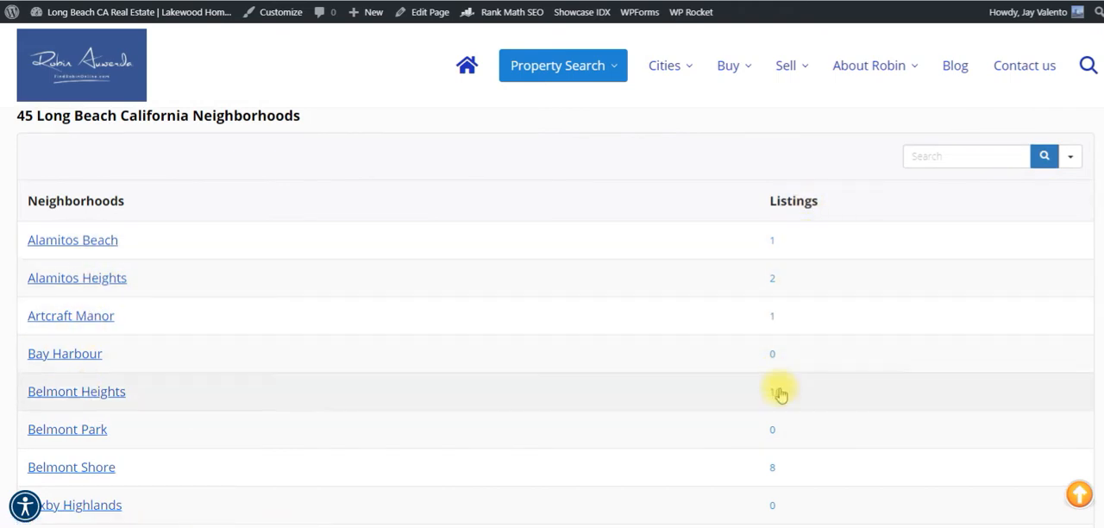
right_click(87, 241)
click(138, 256)
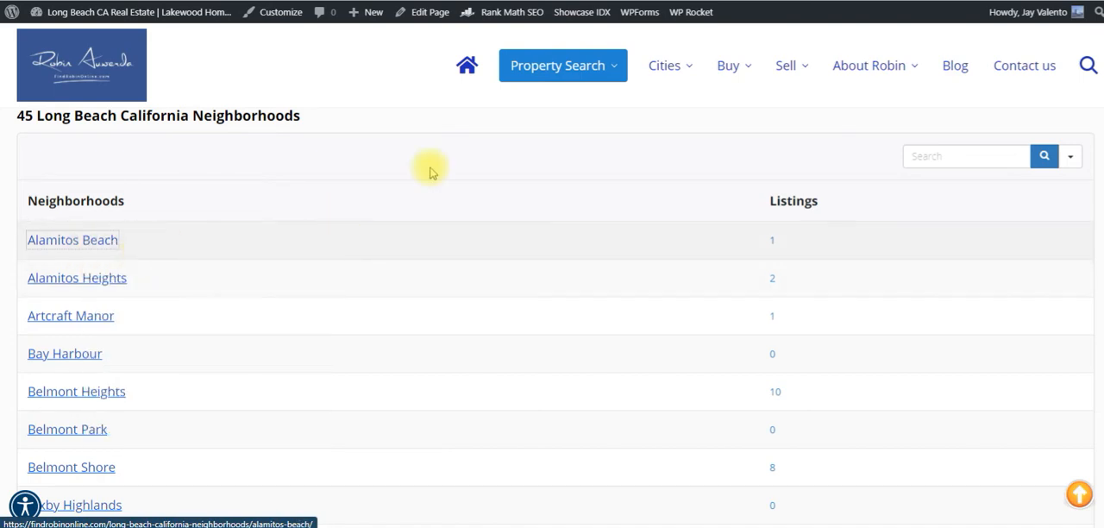
mouse_move(561, 67)
key(ctrl+Tab)
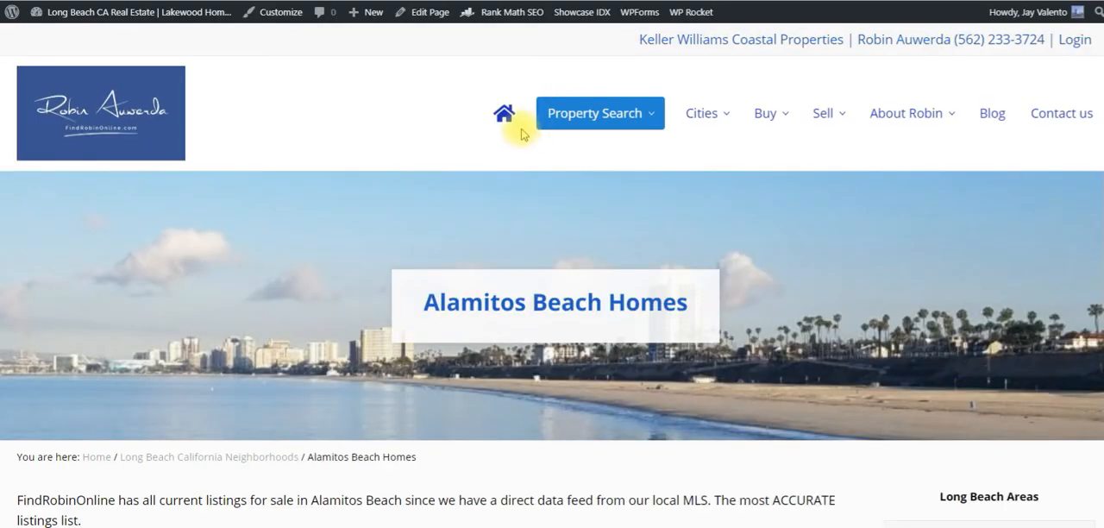
Examine the Alamitos Beach Homes page, including its breadcrumbs, listings map, property listing and Long Beach Areas sidebar table.
scroll(462, 127, down, 3)
scroll(462, 126, up, 3)
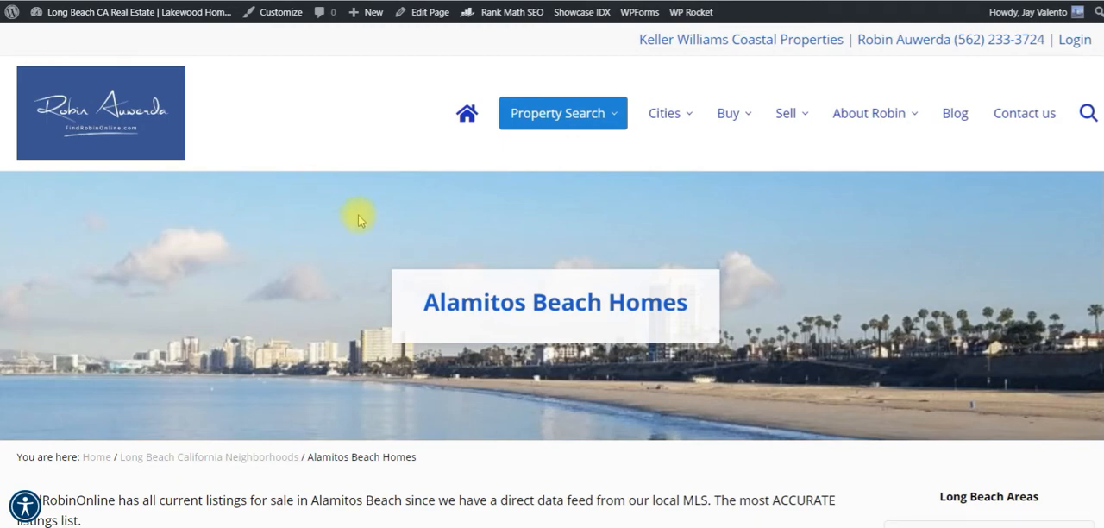
scroll(353, 216, down, 2)
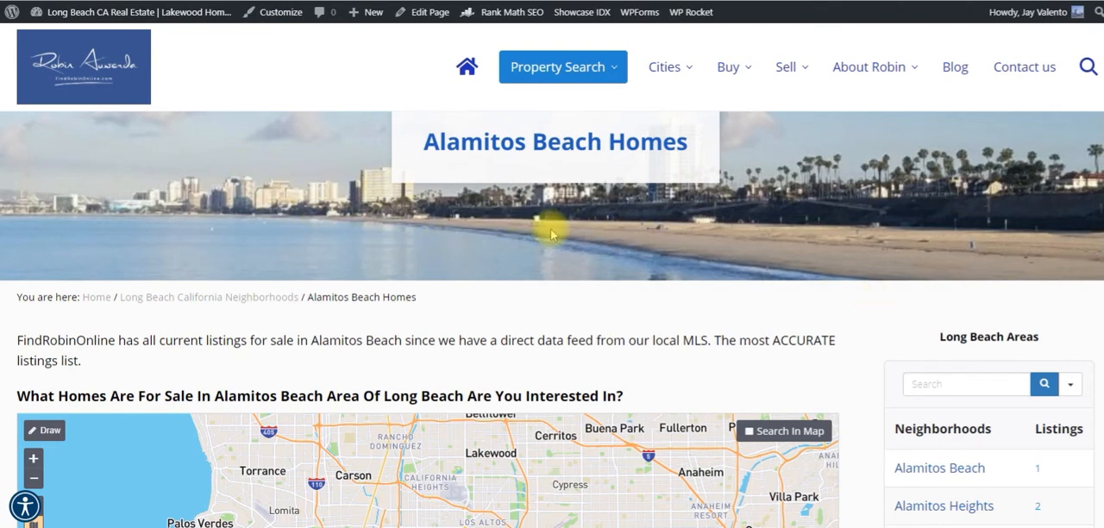
scroll(407, 217, down, 1)
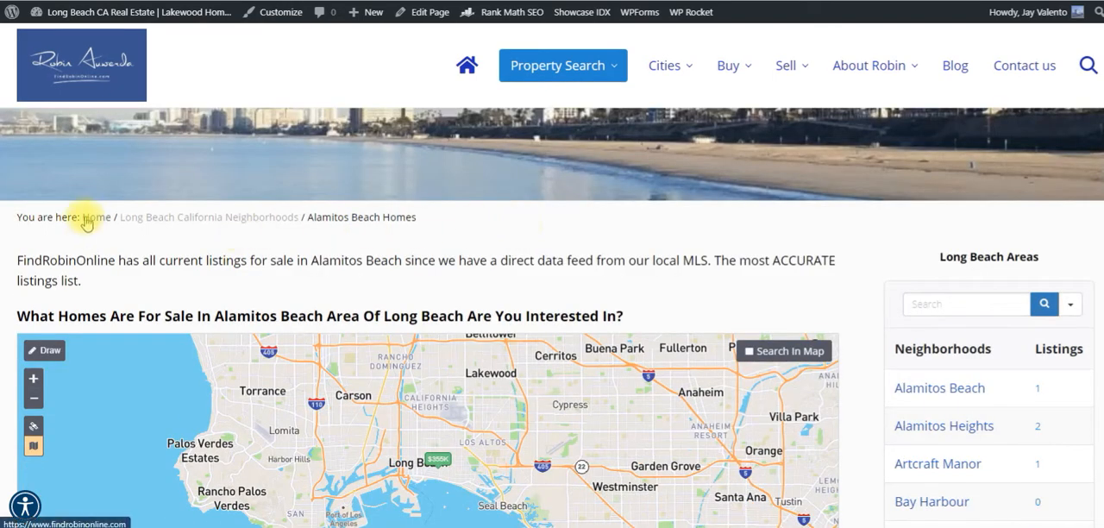
scroll(716, 239, down, 2)
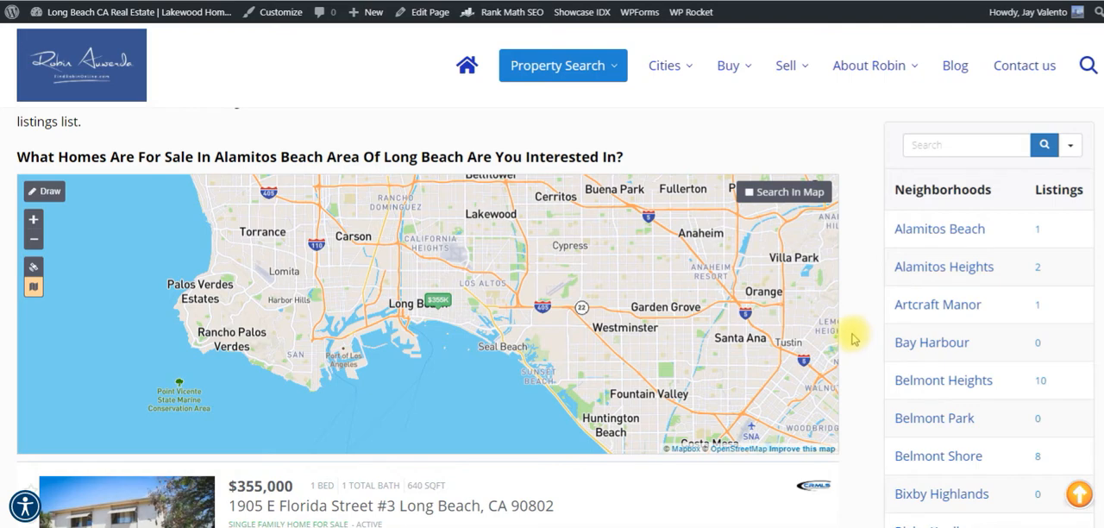
scroll(853, 339, down, 1)
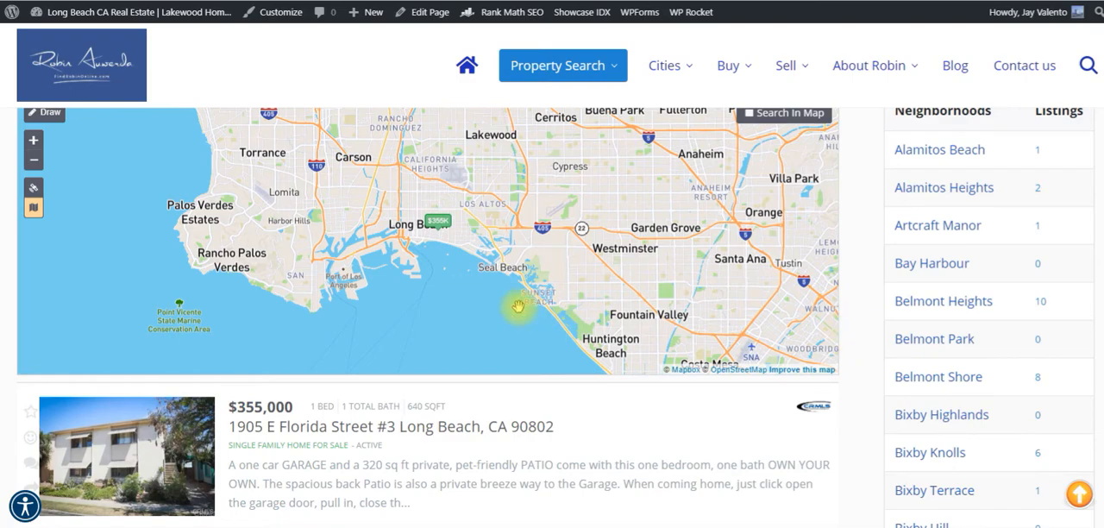
scroll(517, 308, down, 2)
scroll(513, 301, up, 2)
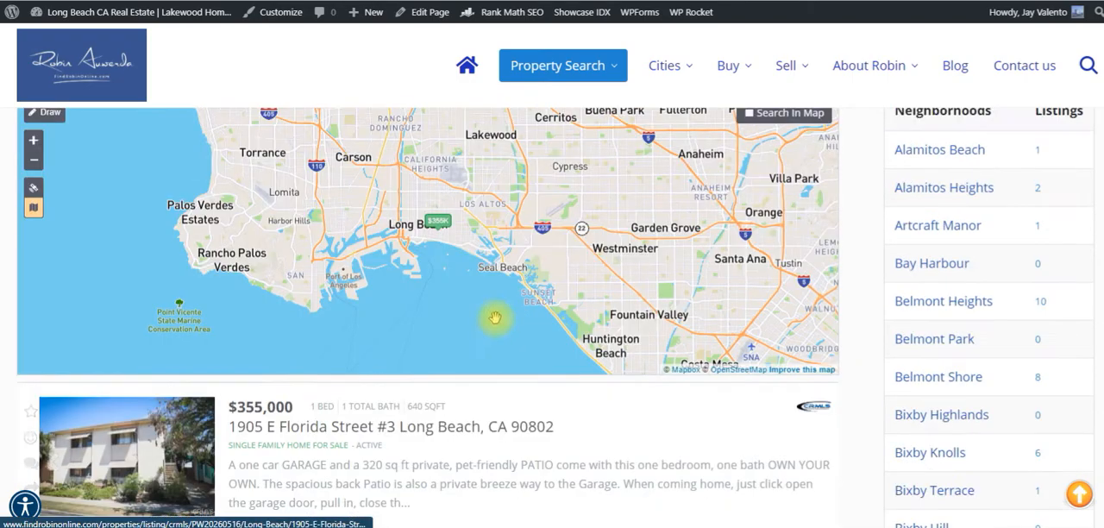
scroll(473, 315, up, 4)
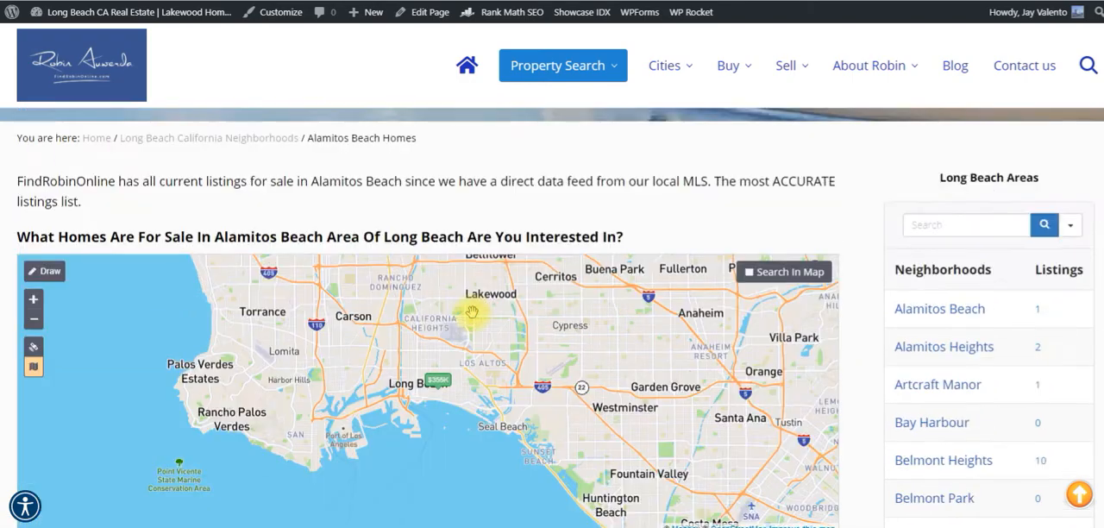
scroll(483, 328, down, 7)
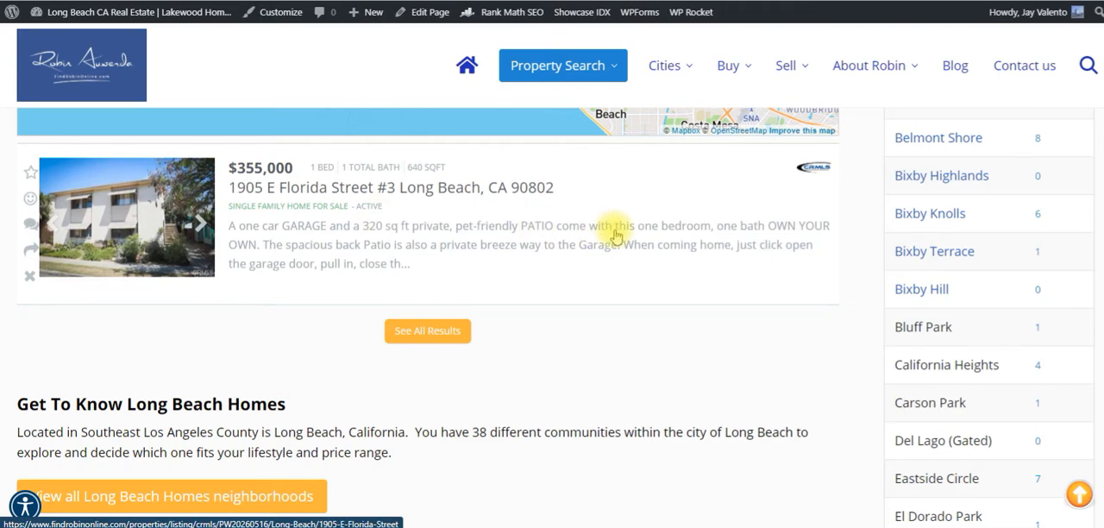
scroll(612, 240, down, 1)
scroll(610, 235, up, 3)
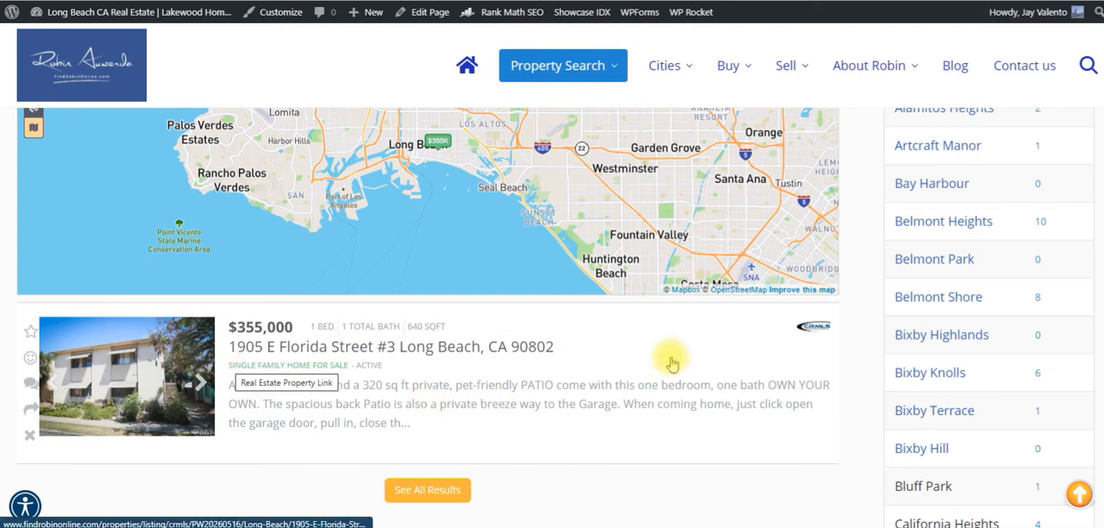
scroll(670, 352, up, 1)
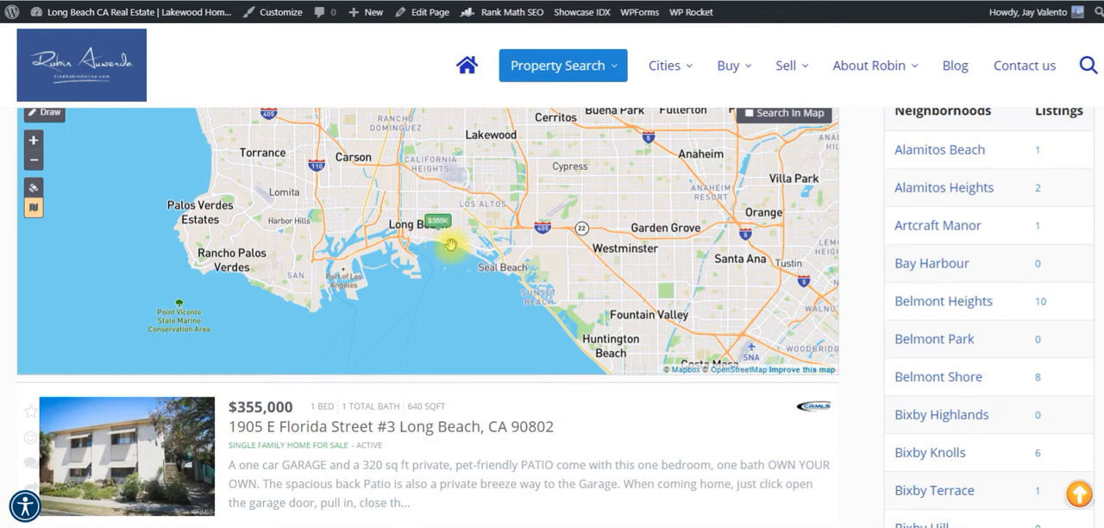
Browse through several photos of the property listing below the Alamitos Beach map.
scroll(451, 245, down, 2)
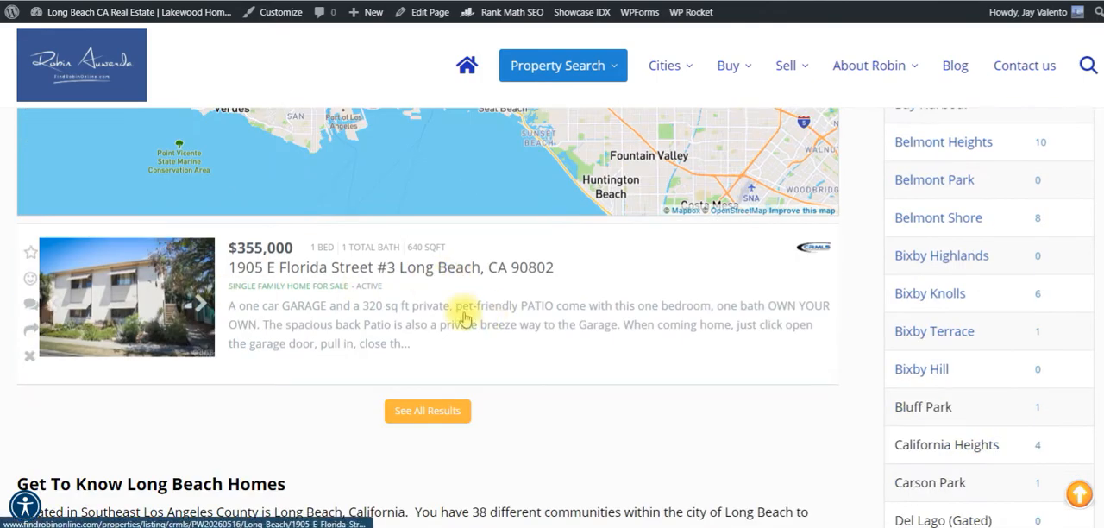
click(203, 305)
click(204, 305)
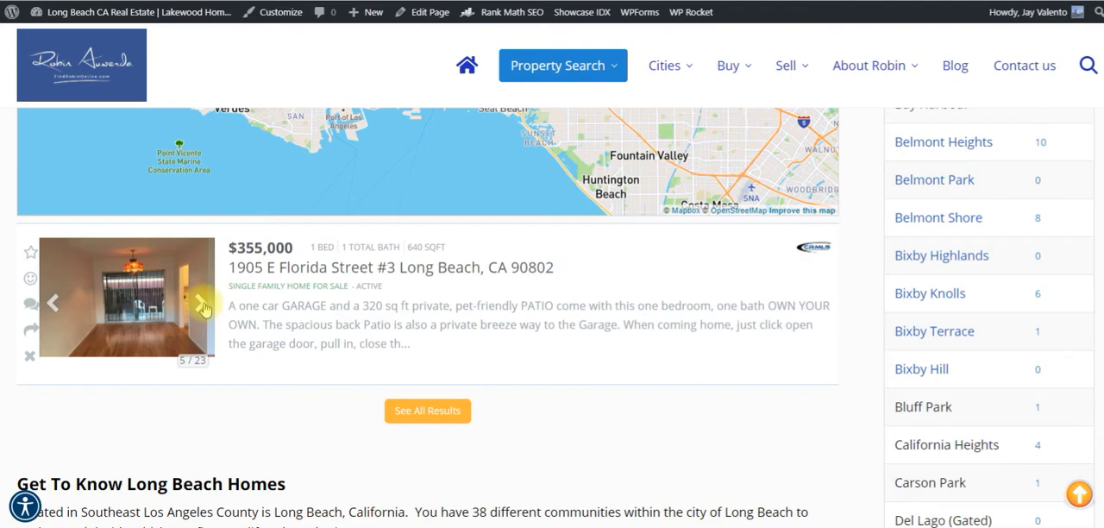
click(203, 306)
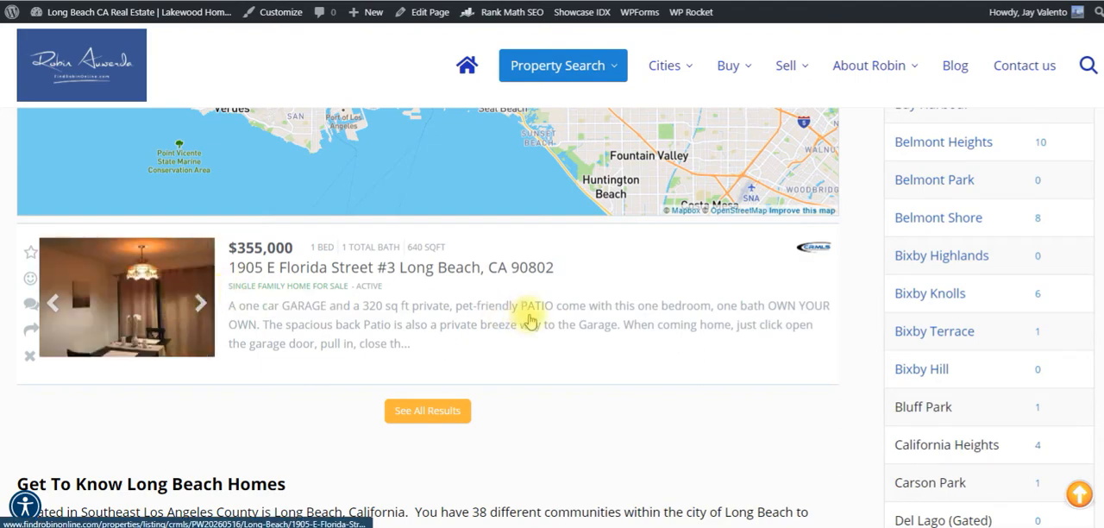
Open the page of all Long Beach neighborhoods from the Get To Know Long Beach Homes section.
scroll(528, 310, down, 4)
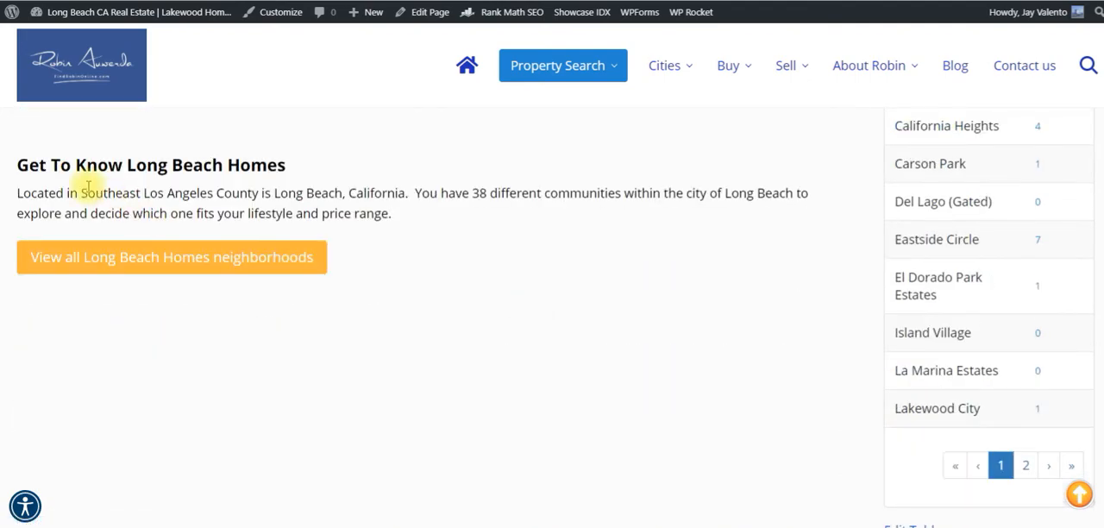
click(199, 265)
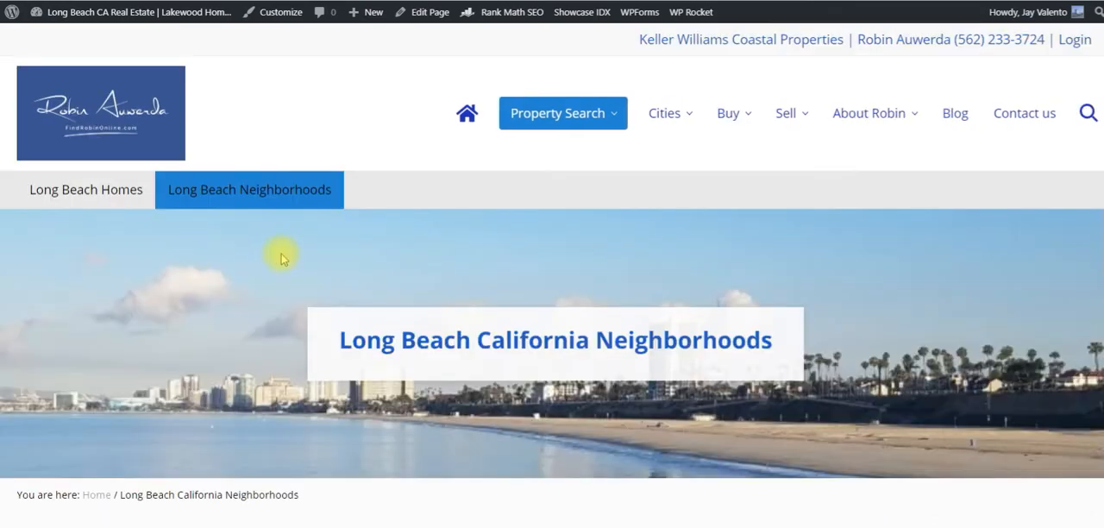
Examine the Long Beach California Neighborhoods page, from its introduction through the table of neighborhoods and listings to the table's page controls.
scroll(424, 264, down, 2)
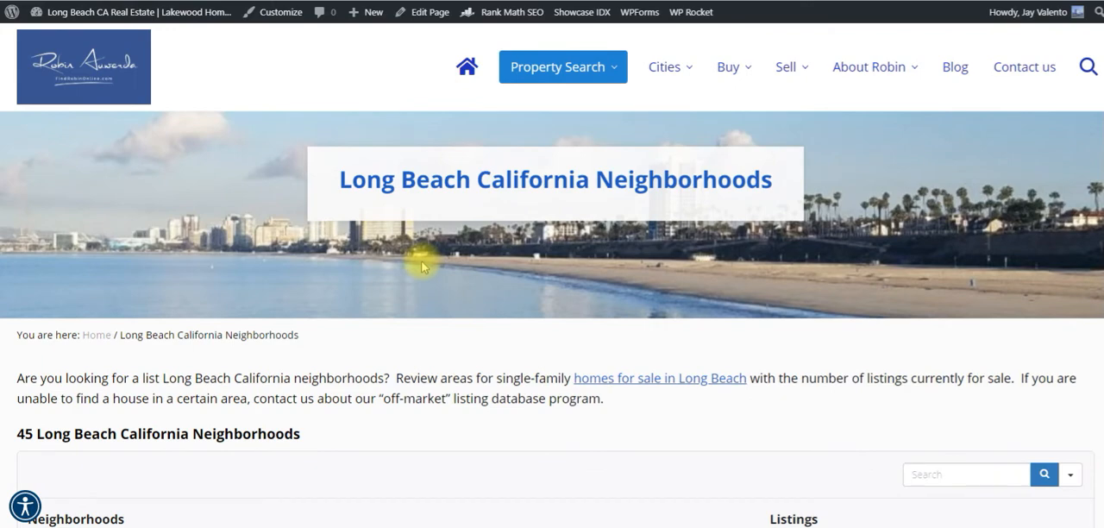
scroll(419, 267, down, 1)
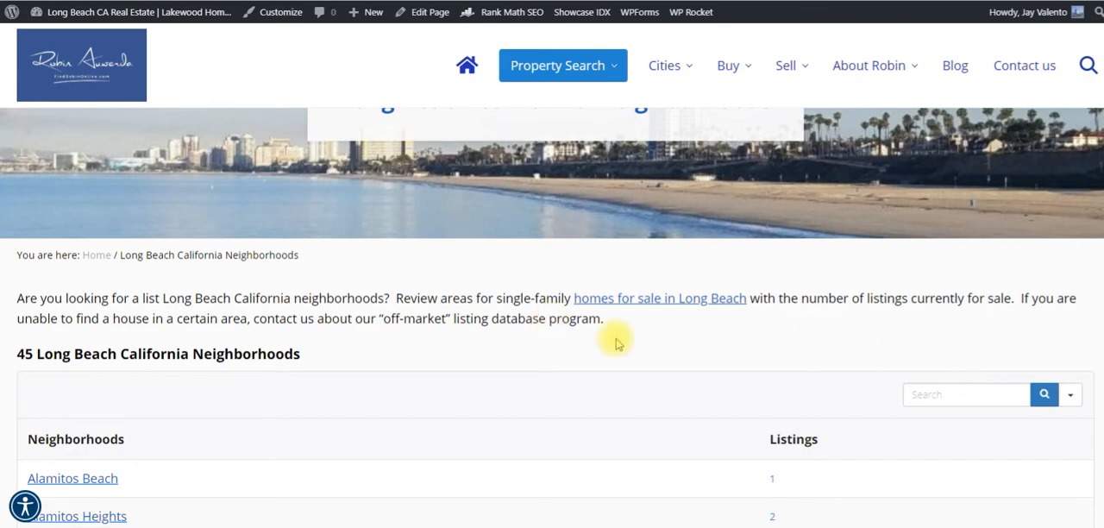
scroll(460, 321, down, 3)
scroll(460, 321, up, 3)
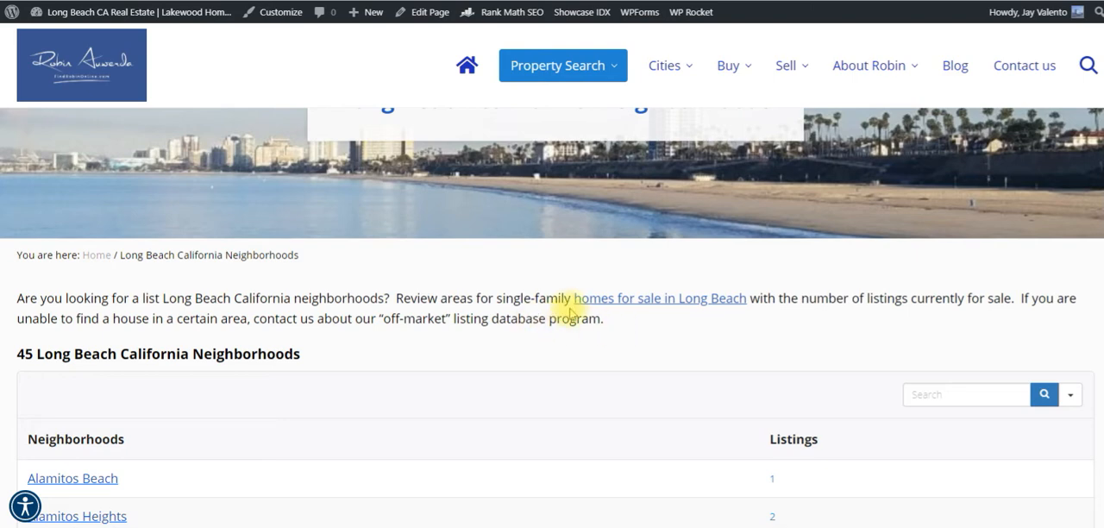
scroll(641, 339, down, 5)
scroll(641, 341, down, 3)
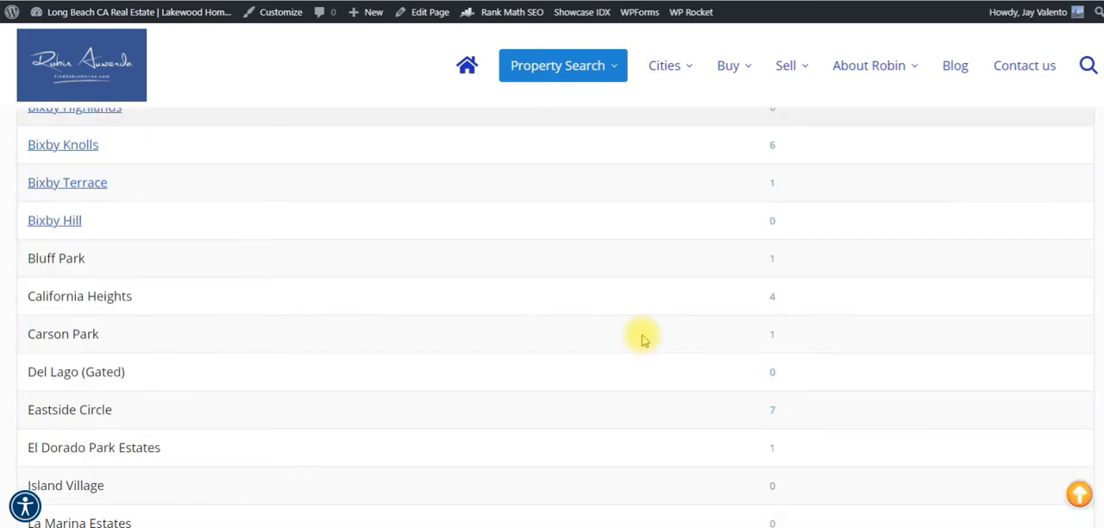
scroll(641, 339, down, 5)
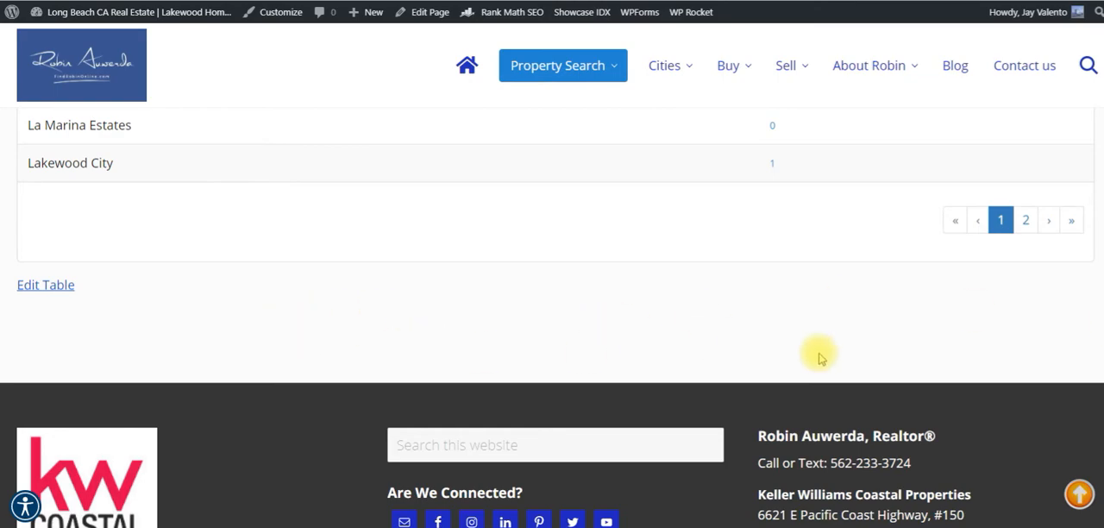
scroll(841, 345, up, 15)
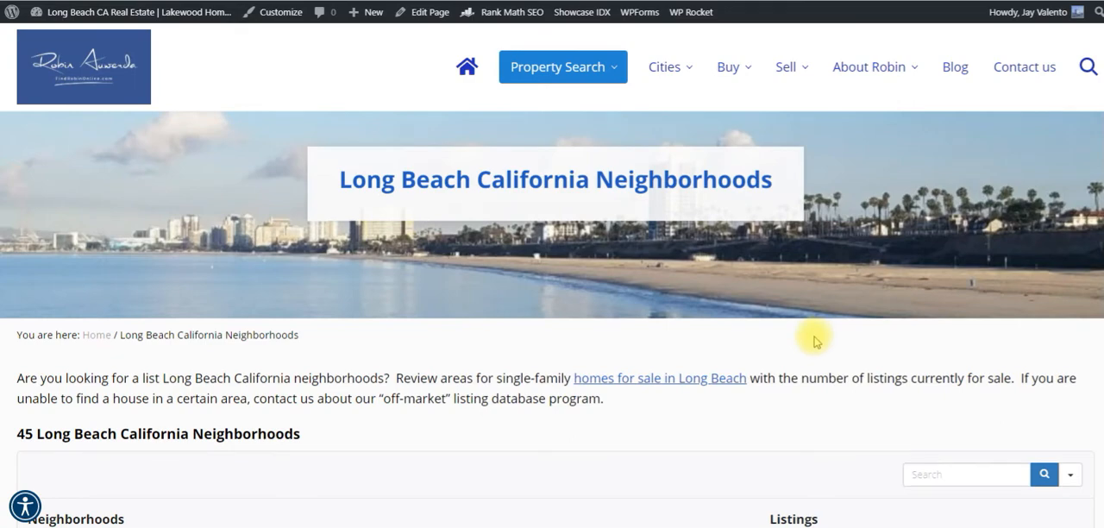
scroll(815, 342, down, 1)
scroll(816, 342, up, 1)
scroll(757, 357, down, 1)
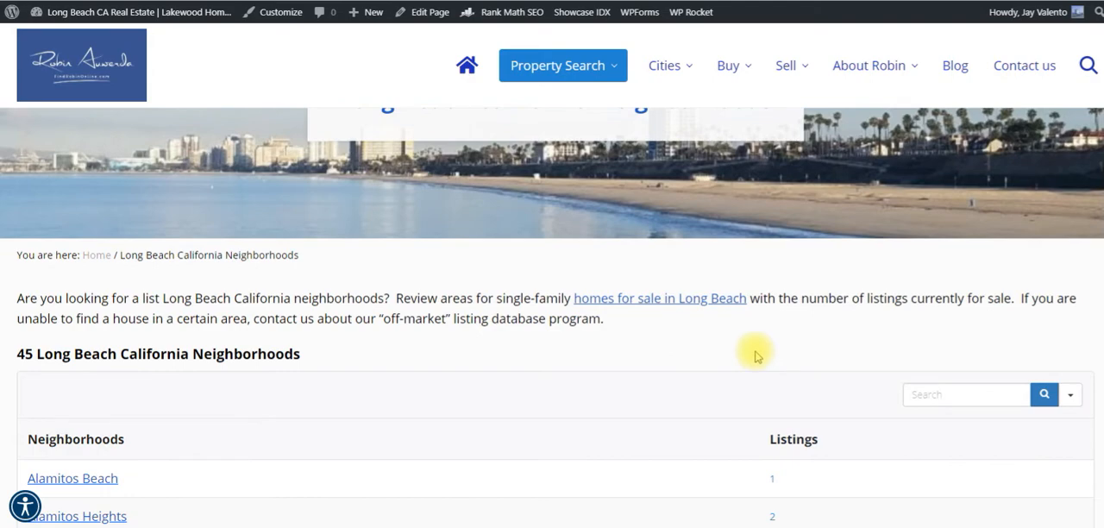
scroll(757, 358, up, 2)
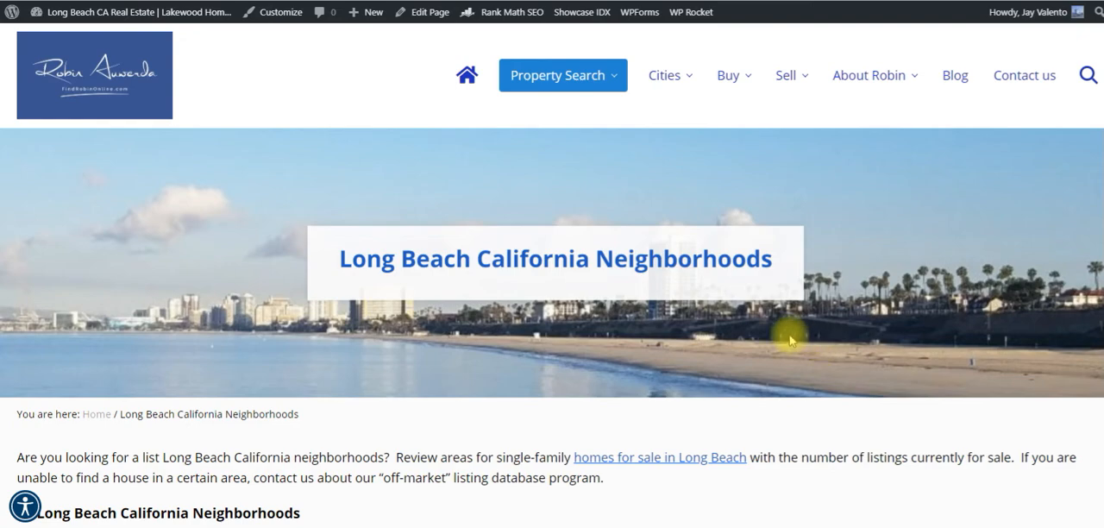
scroll(777, 331, down, 4)
scroll(331, 358, down, 3)
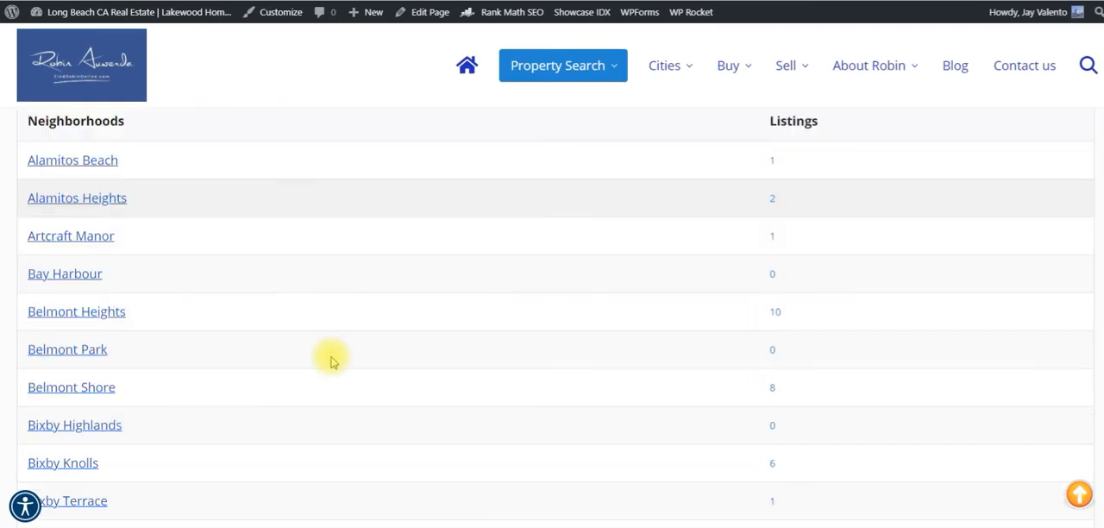
Examine the first page of the Long Beach California Neighborhoods table, comparing linked and unlinked neighborhoods and their listing counts.
scroll(788, 397, up, 4)
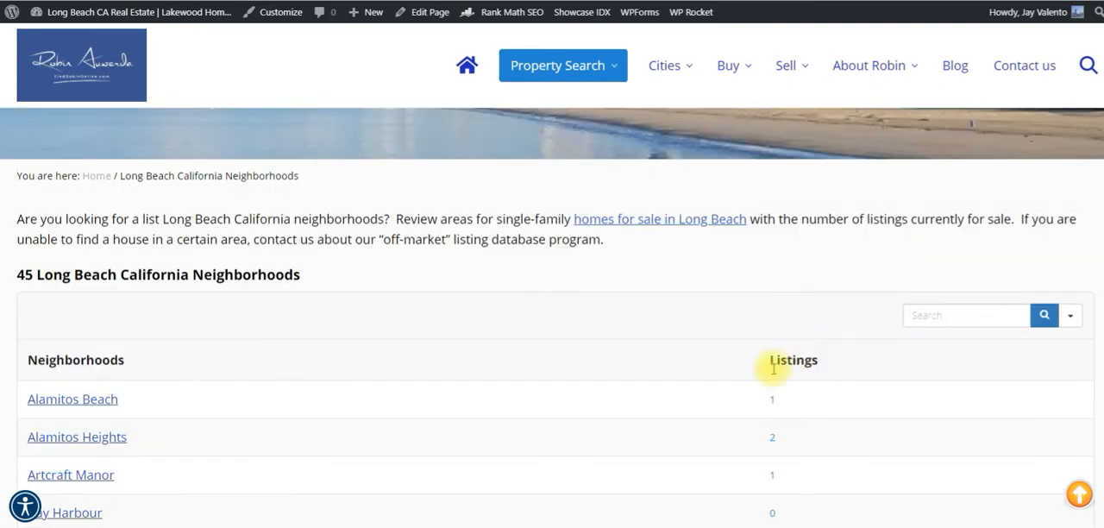
scroll(676, 419, down, 3)
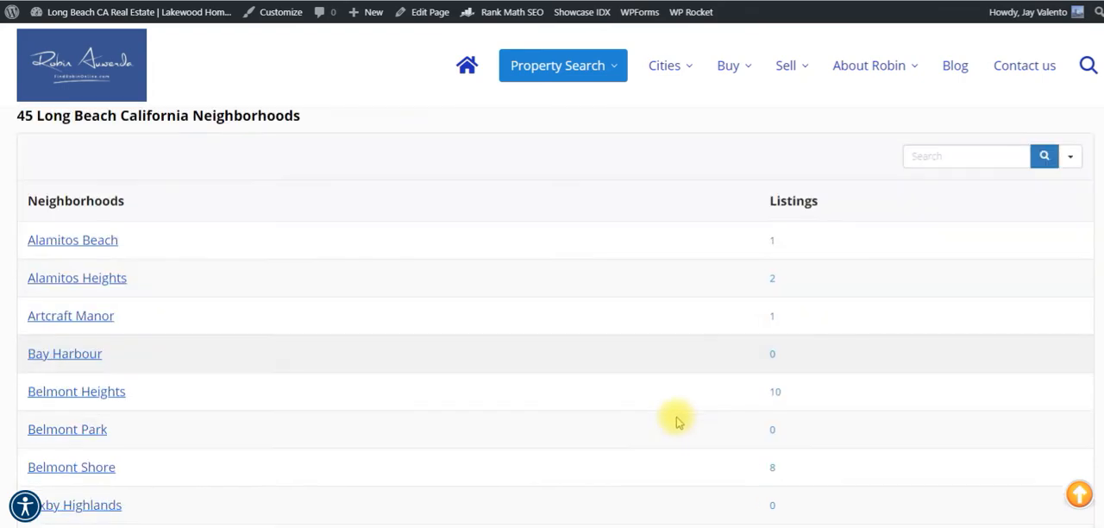
scroll(675, 419, down, 2)
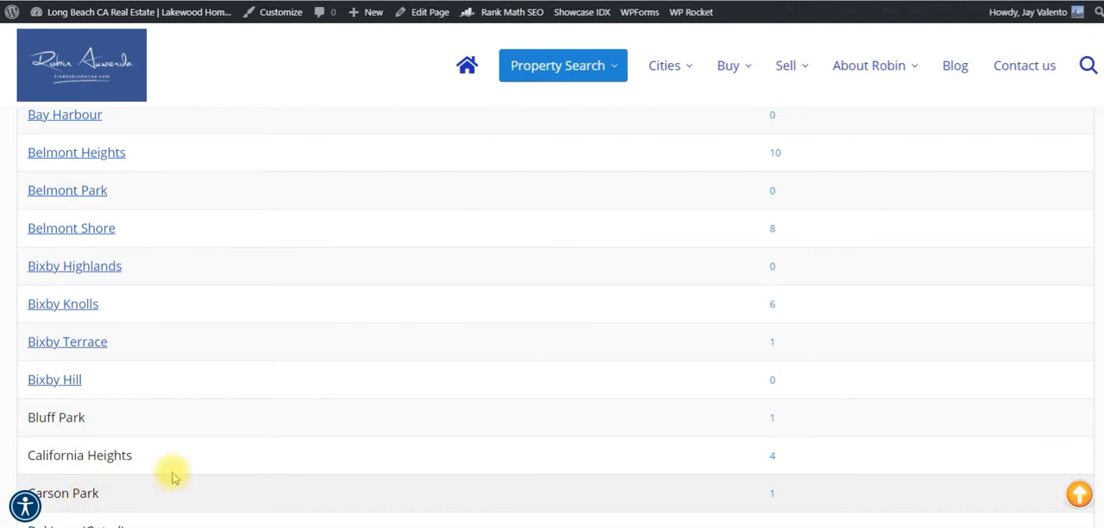
scroll(259, 470, down, 1)
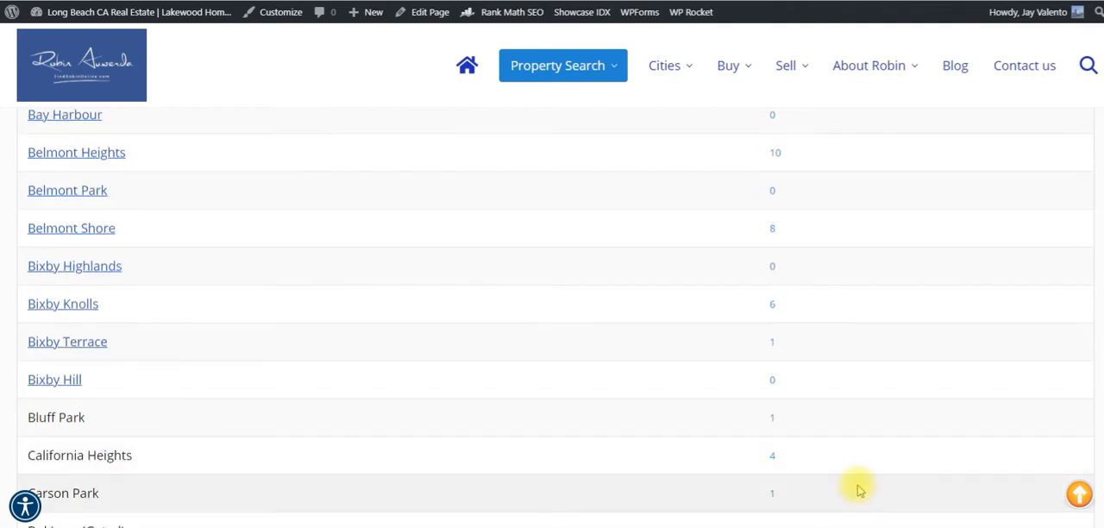
scroll(815, 431, down, 2)
scroll(814, 438, down, 1)
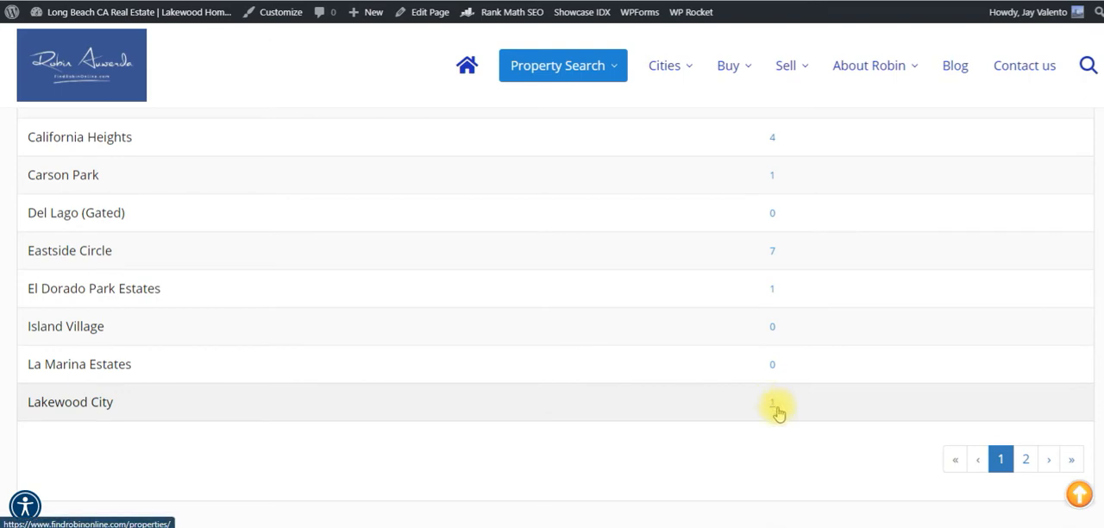
Show page 2 of the neighborhoods table and look through its rows up to the column headings.
click(1026, 460)
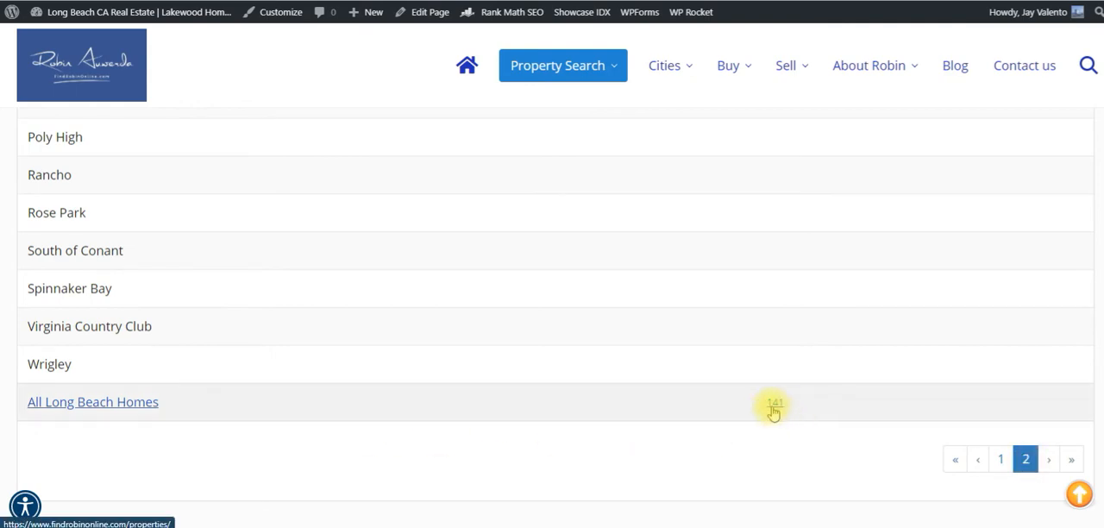
scroll(774, 413, up, 6)
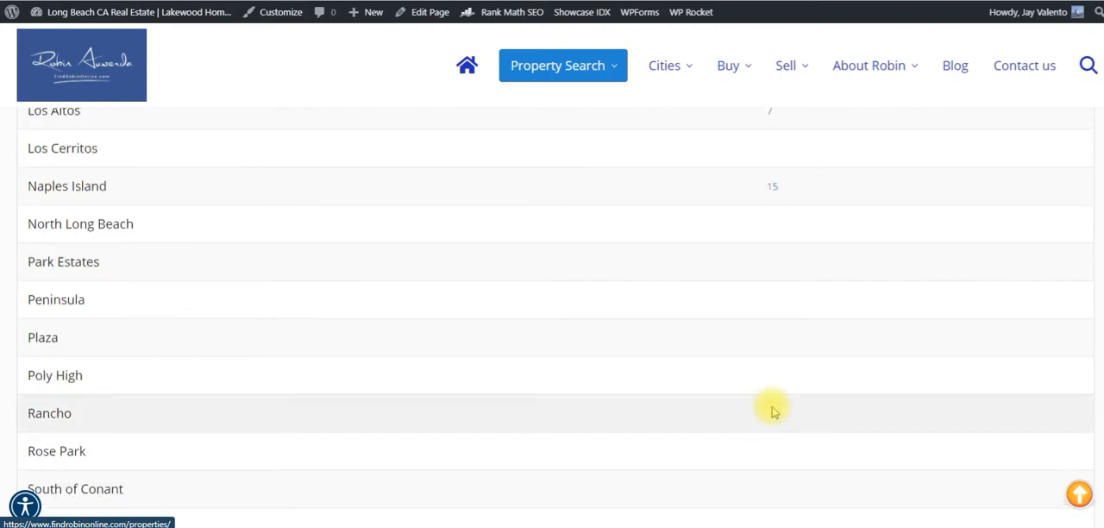
scroll(774, 412, down, 3)
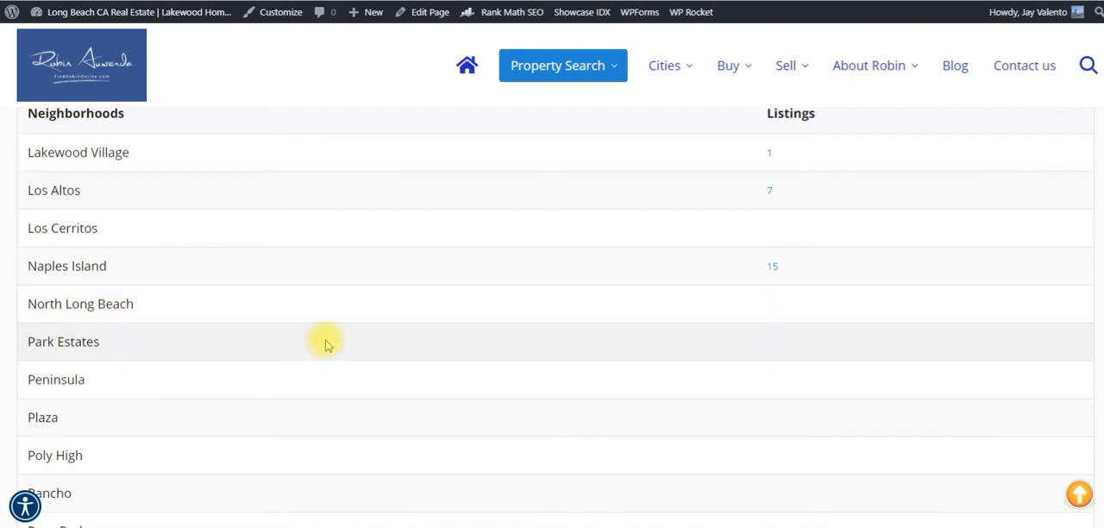
scroll(329, 345, up, 10)
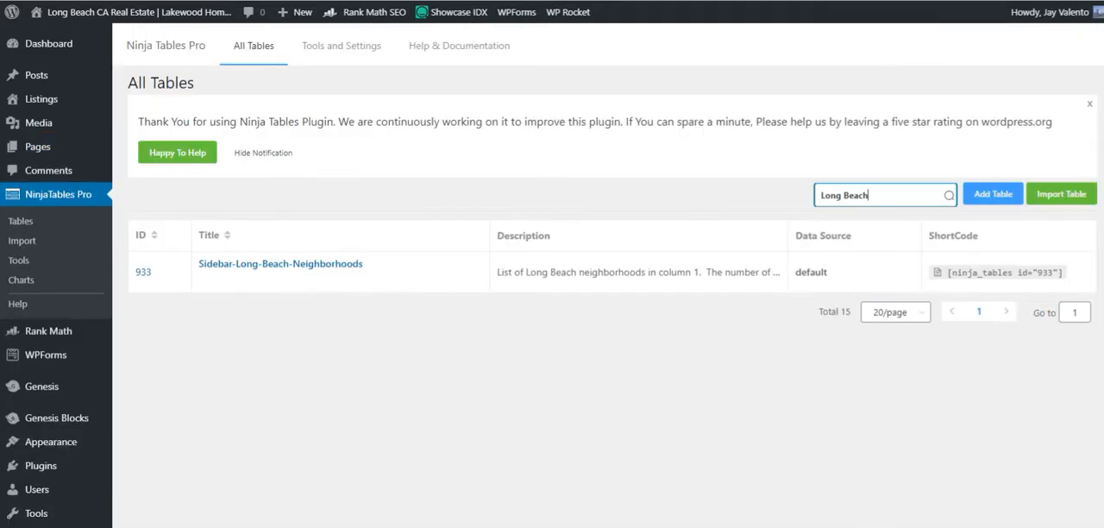
Open the Sidebar-Long-Beach-Neighborhoods table for editing in Ninja Tables Pro and review the neighborhoods and listing shortcodes on both pages of rows.
mouse_move(227, 269)
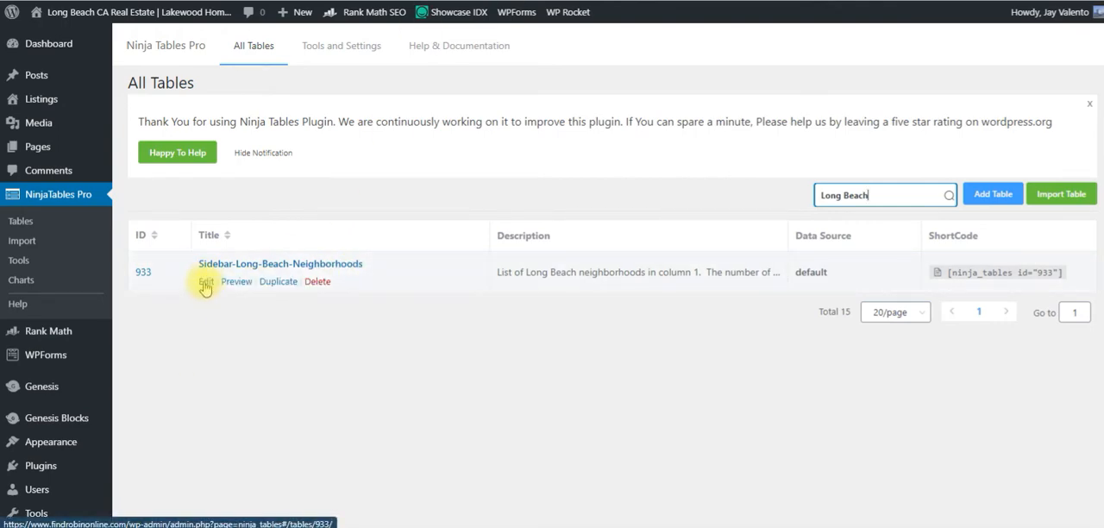
click(205, 282)
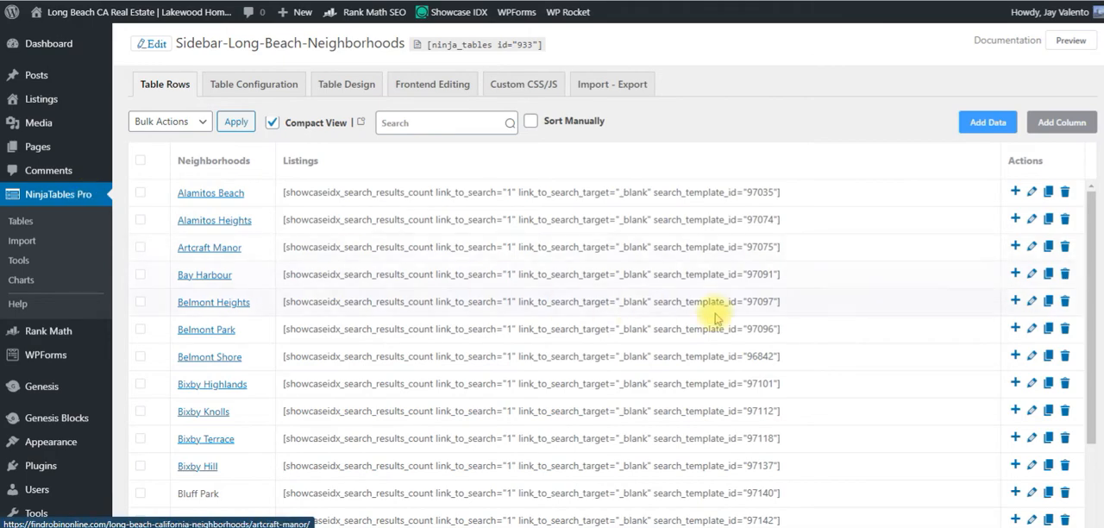
scroll(914, 285, down, 2)
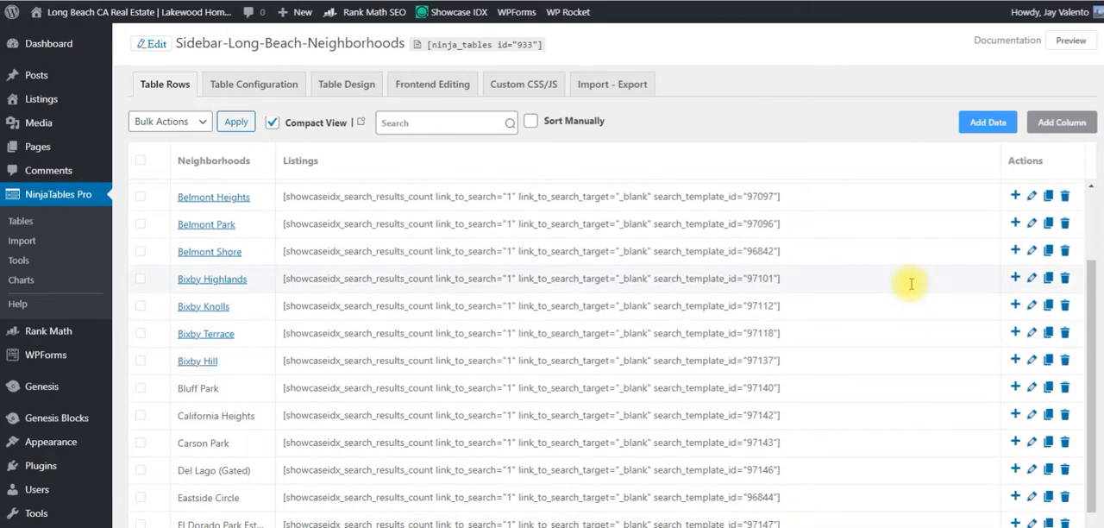
scroll(913, 286, down, 4)
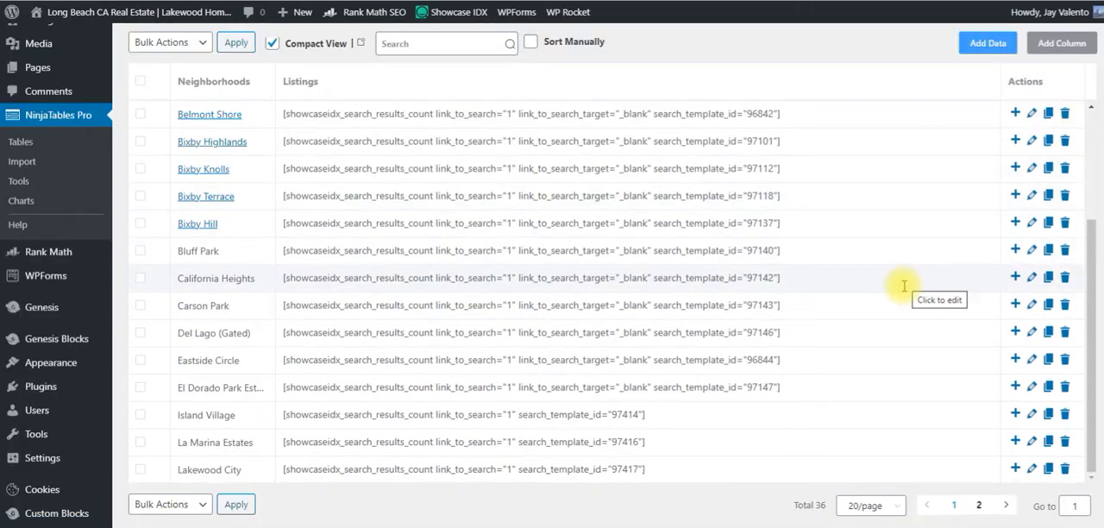
scroll(922, 437, down, 1)
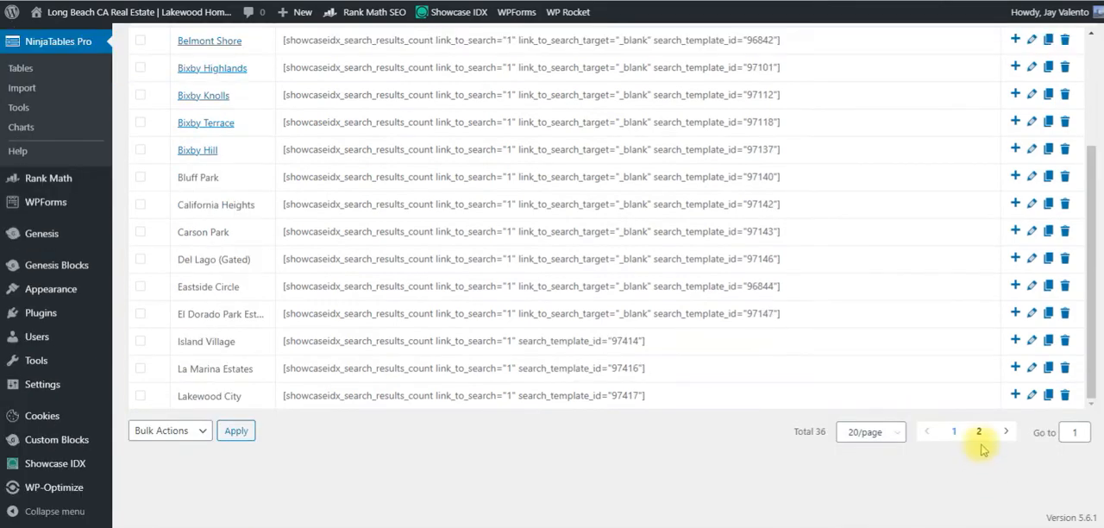
click(980, 434)
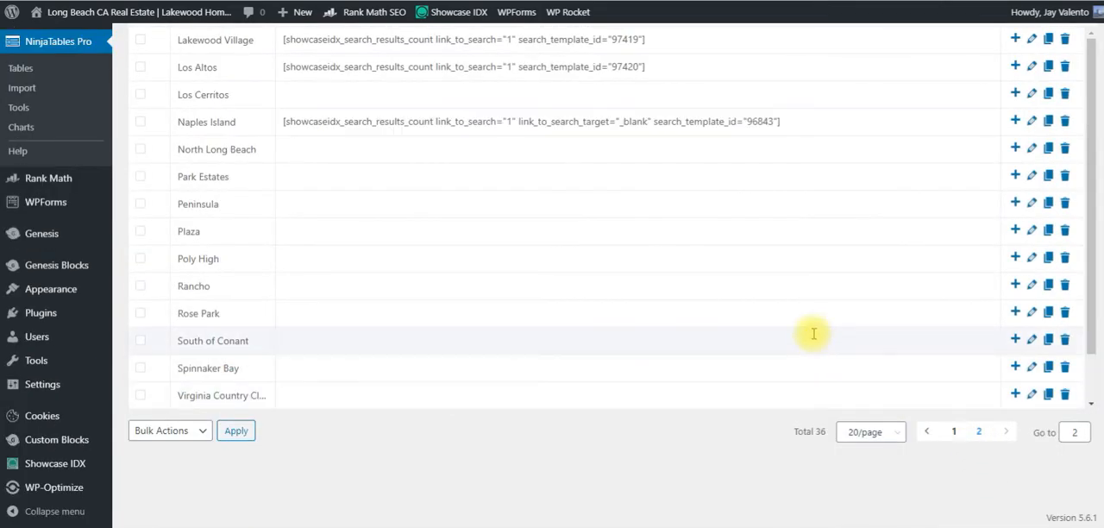
scroll(449, 165, up, 2)
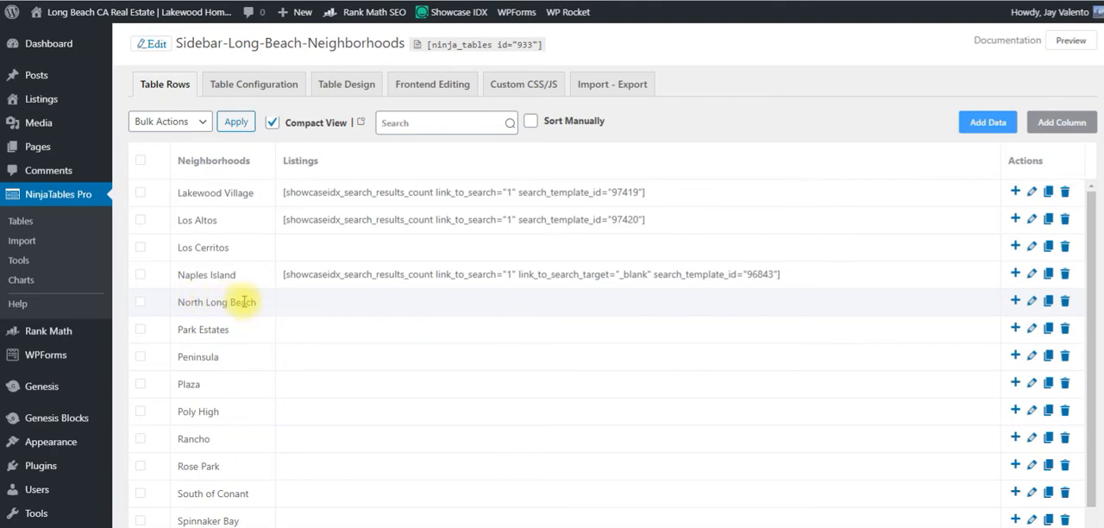
Try to link the name in the North Long Beach row to its page by searching the site for "north long beach".
click(1031, 307)
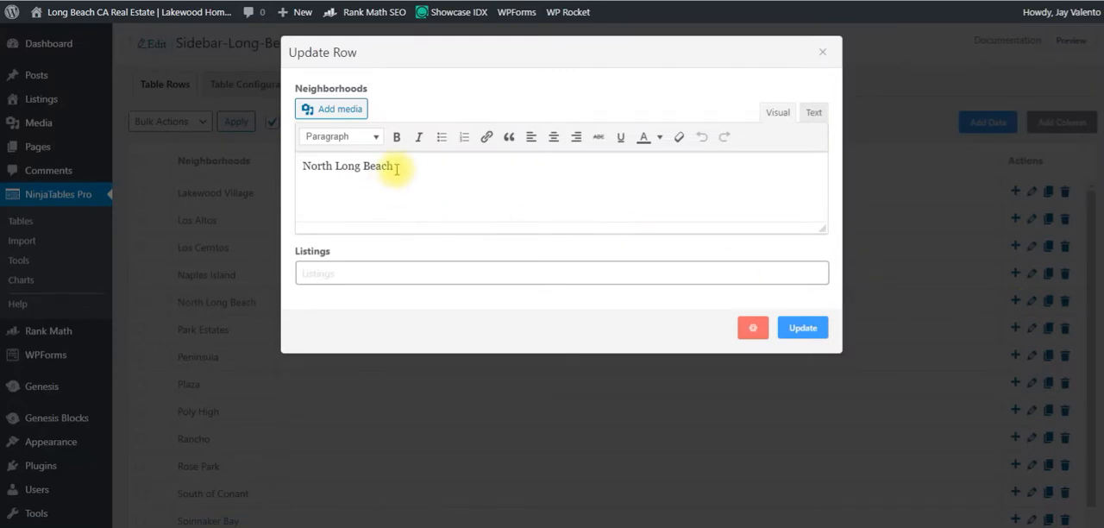
drag(394, 165, 291, 167)
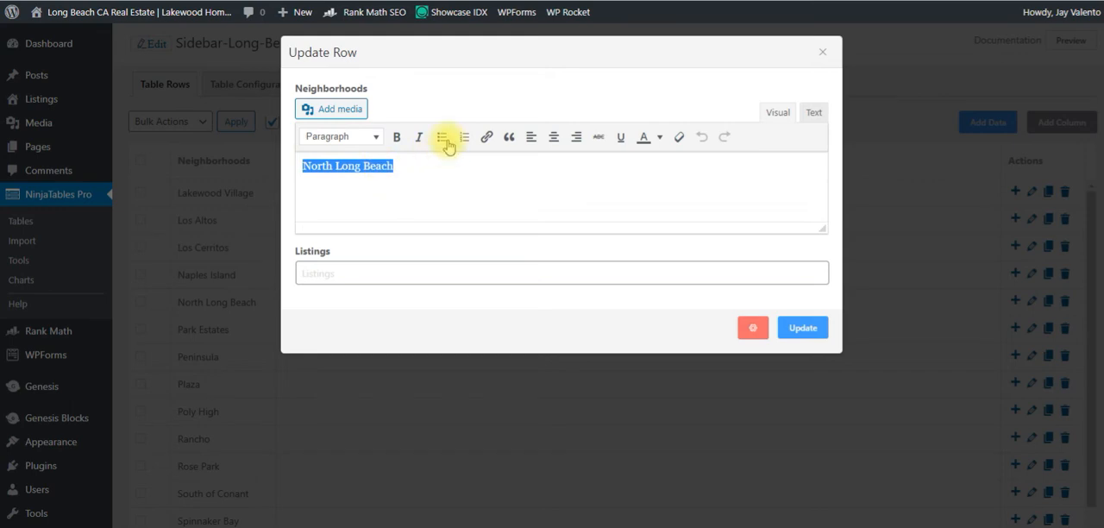
click(485, 137)
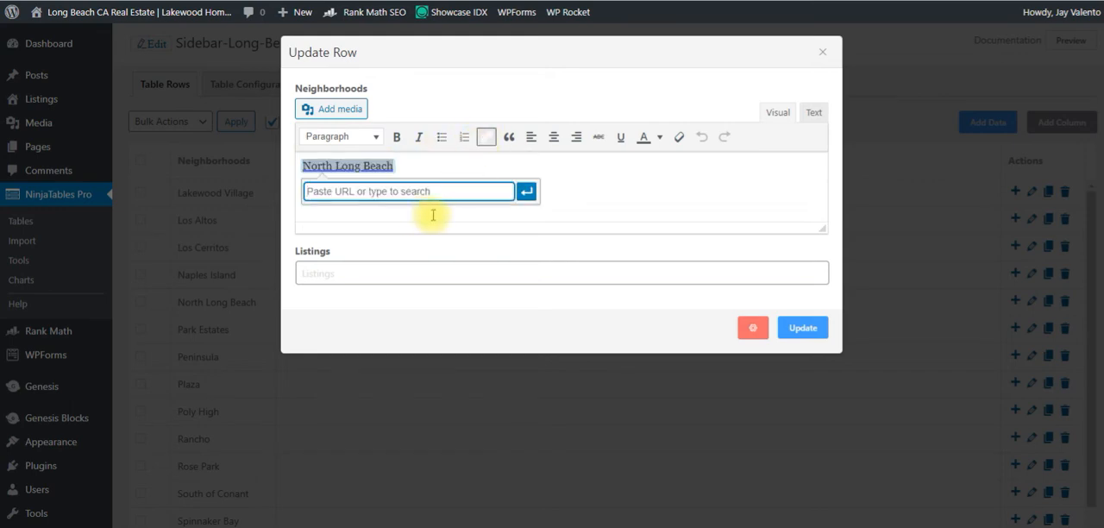
text(n)
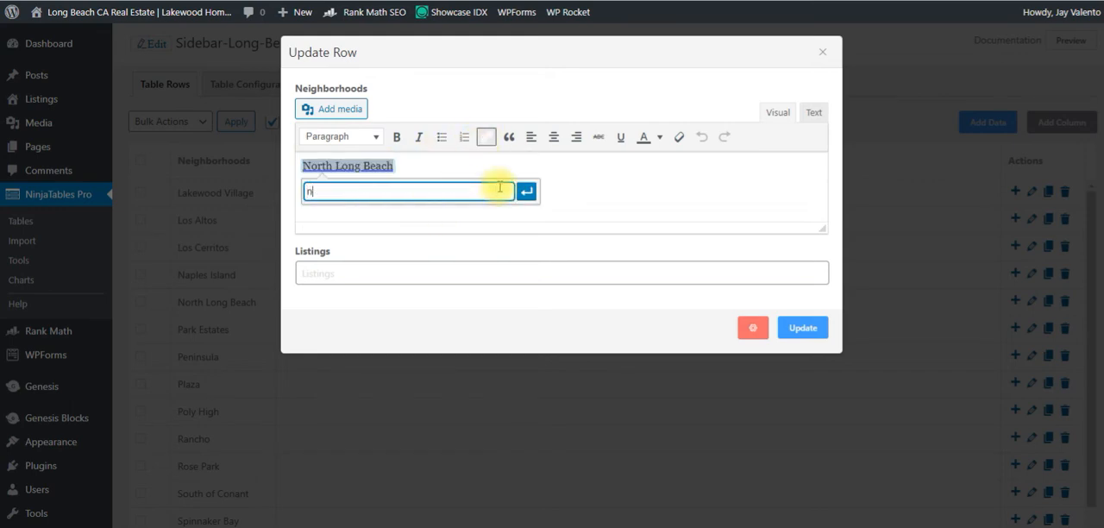
text(orth lon)
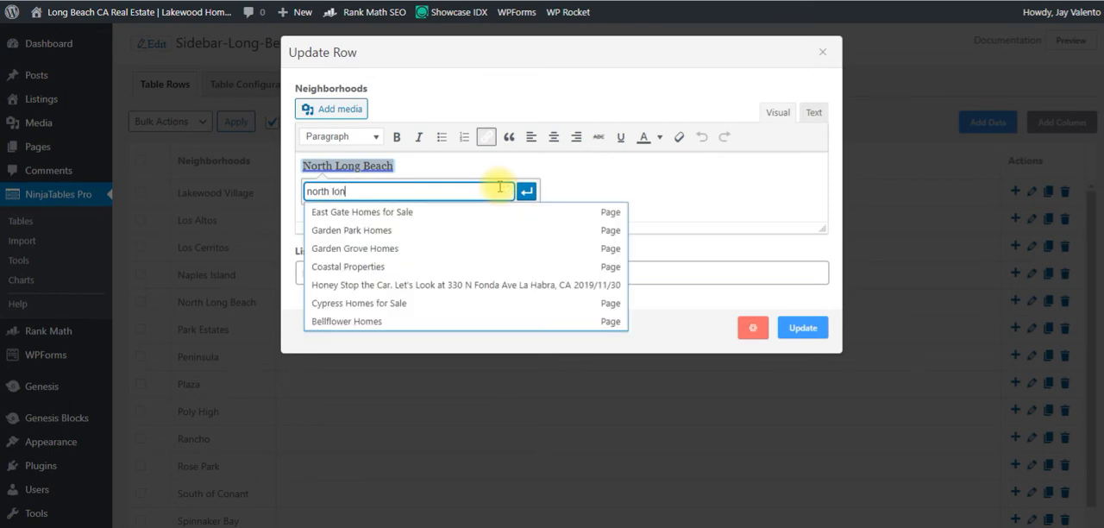
text(g beach)
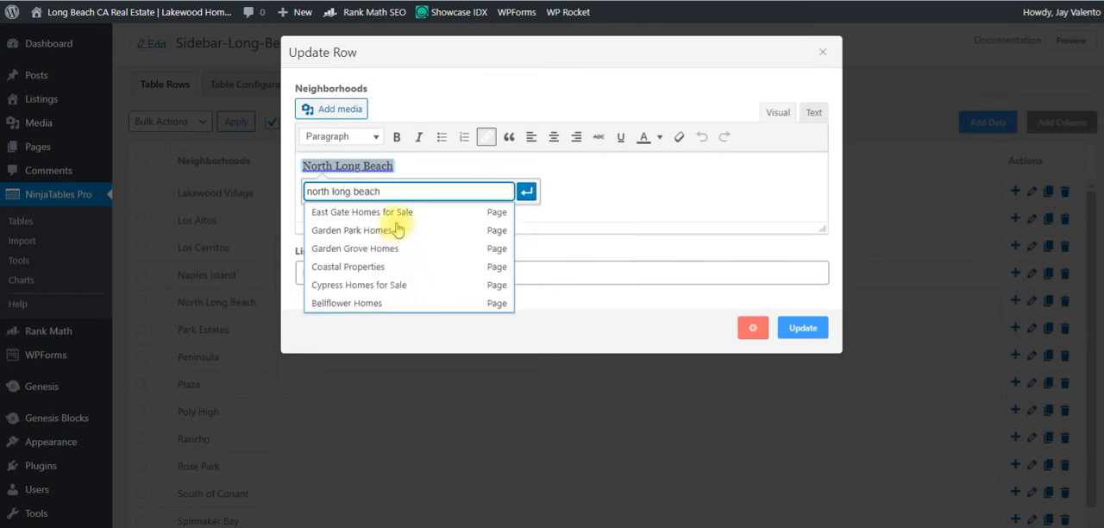
click(619, 199)
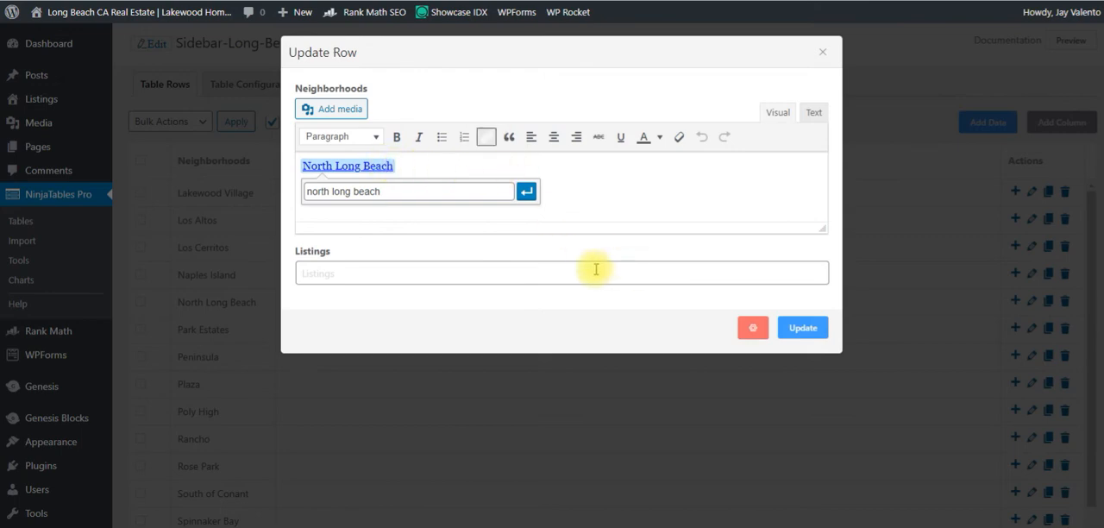
key(Escape)
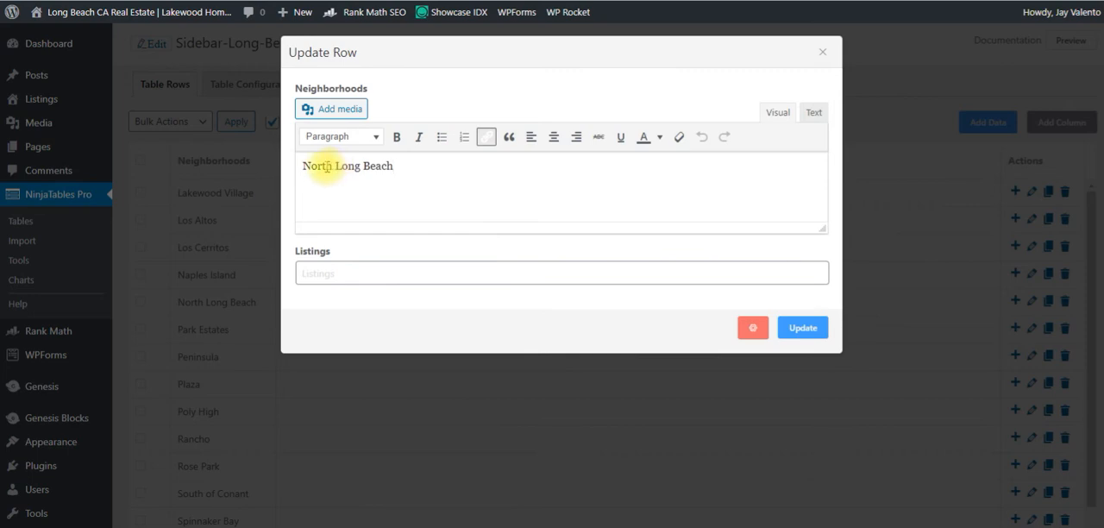
Switch to Showcase IDX, clear the saved search text in the Page Builder Shortcodes options, and reopen the Shortcodes settings.
click(313, 273)
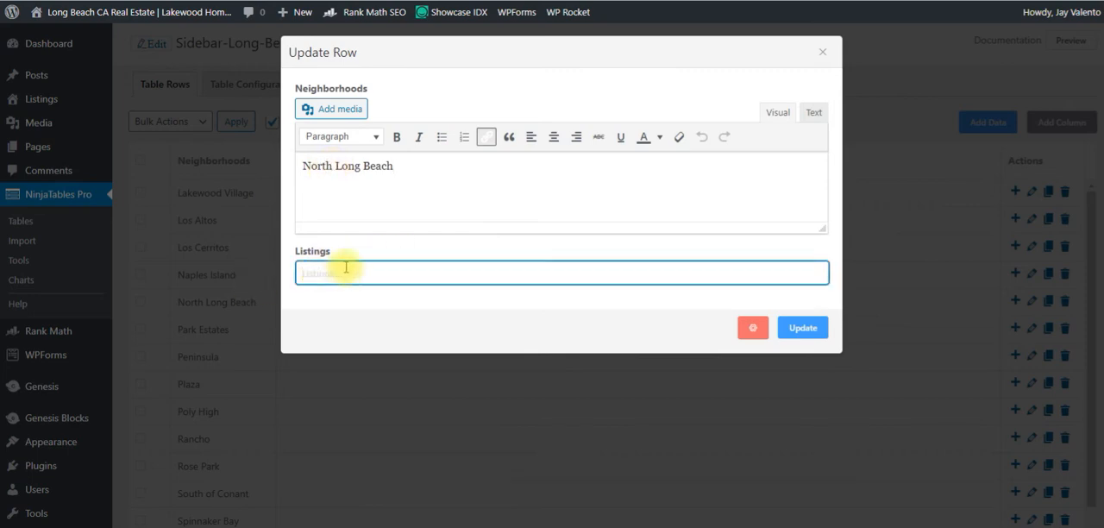
drag(1103, 11, 161, 1)
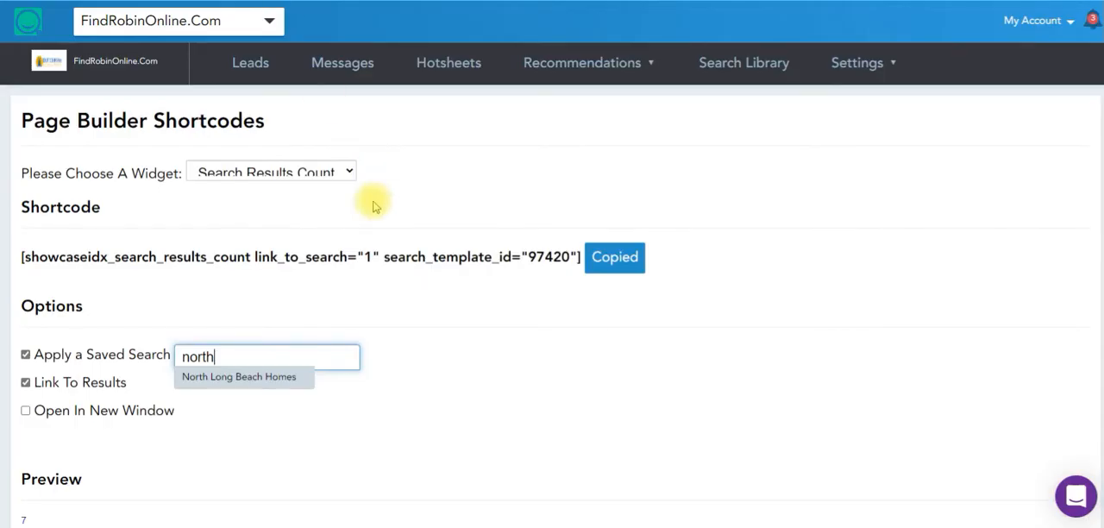
double_click(222, 357)
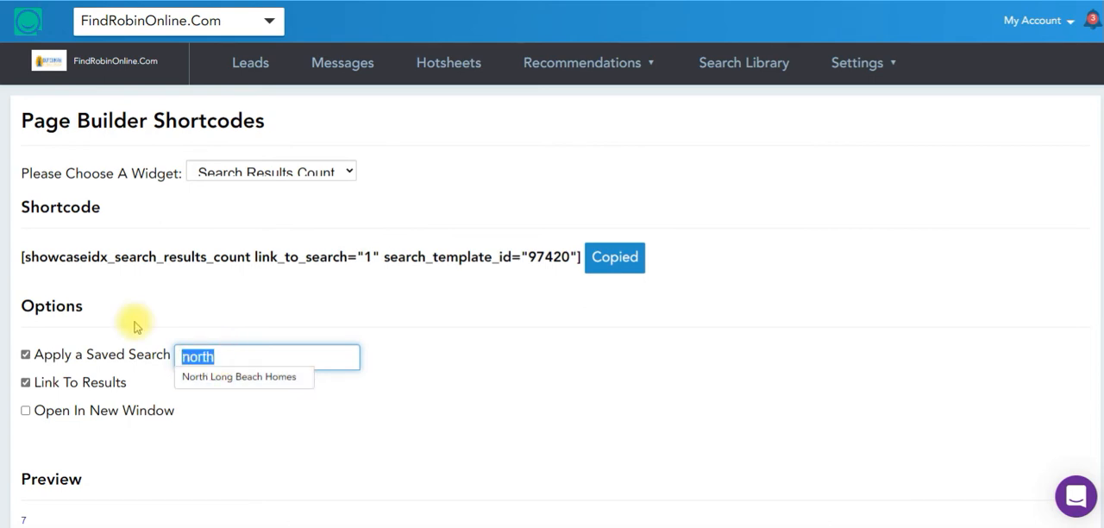
key(BackSpace)
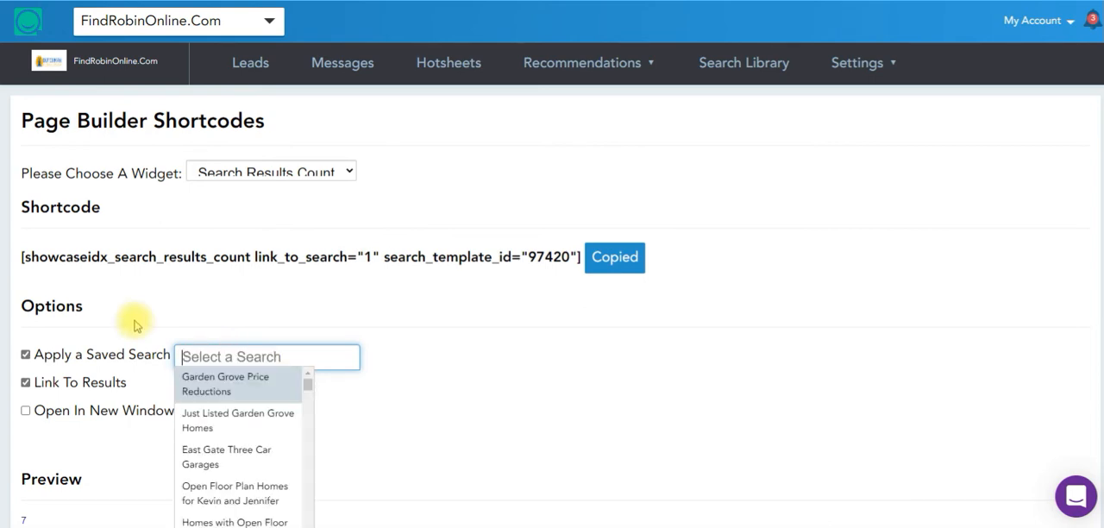
click(860, 70)
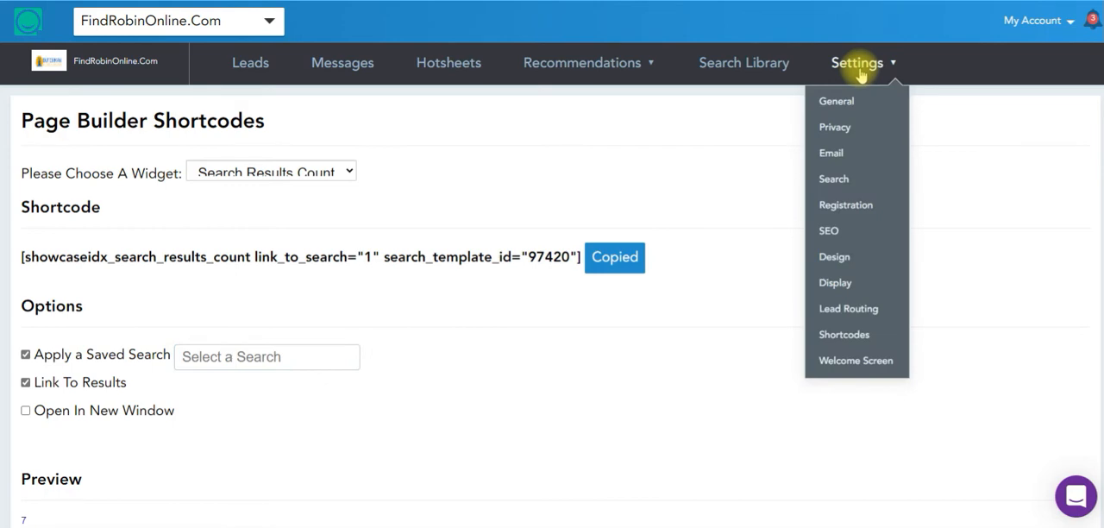
click(847, 337)
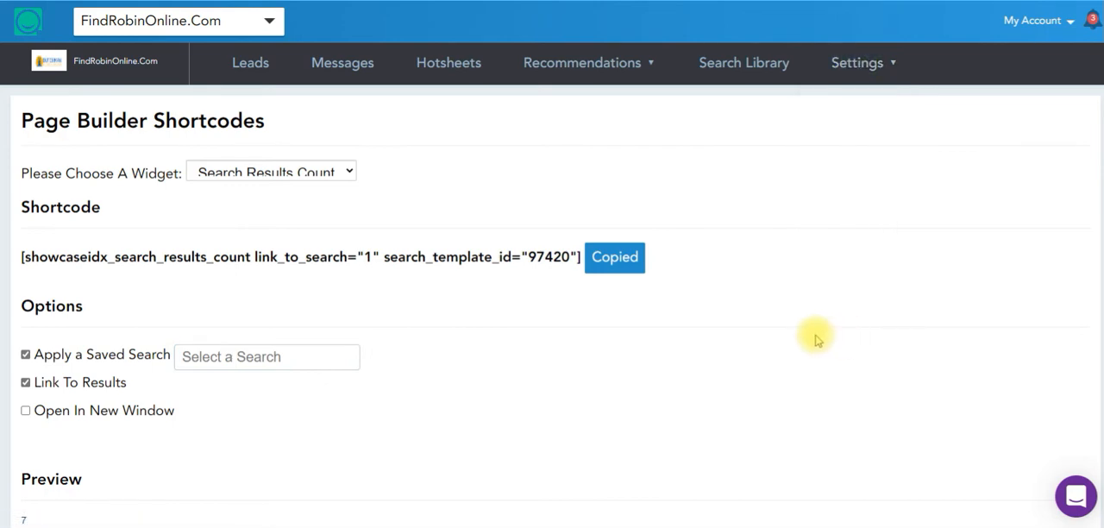
Choose the Search widget for the shortcode, review its options and preview, and include Advanced Search.
click(285, 169)
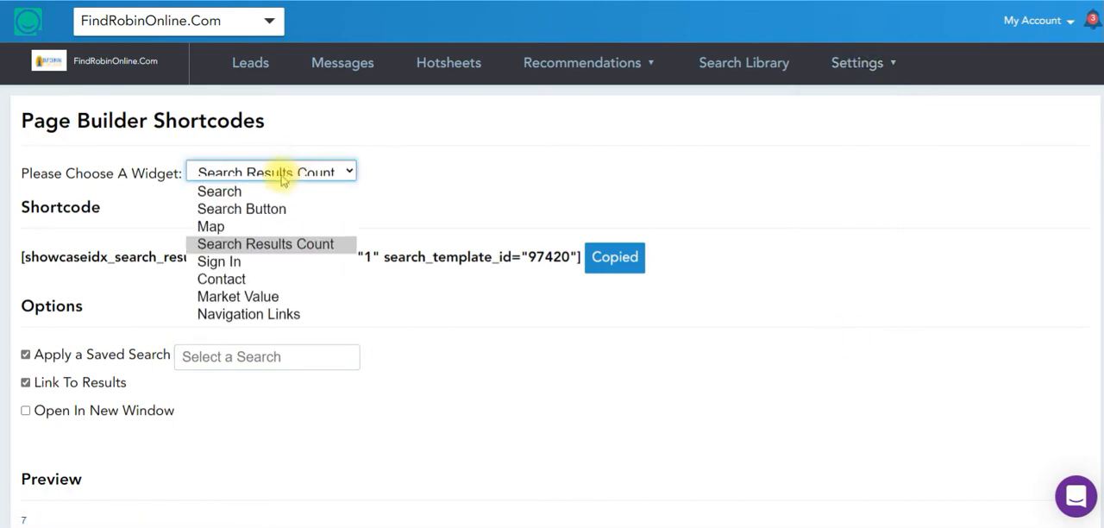
click(228, 193)
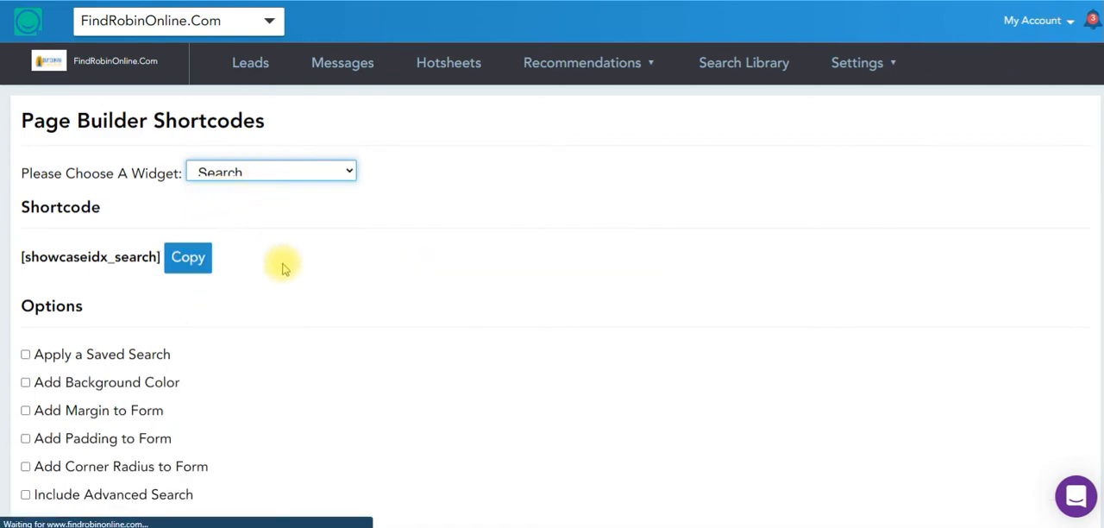
scroll(216, 339, down, 2)
scroll(216, 339, down, 3)
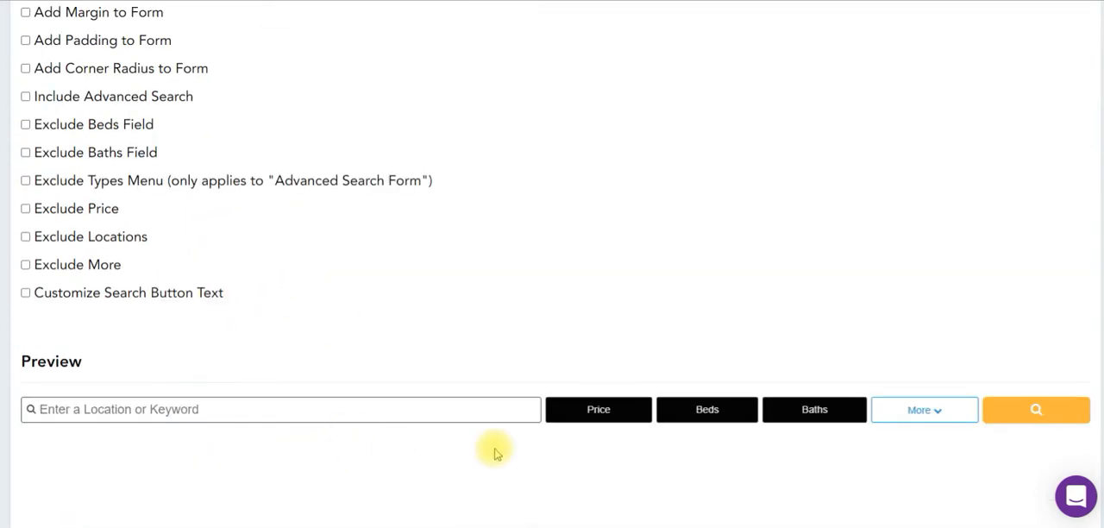
scroll(854, 440, up, 2)
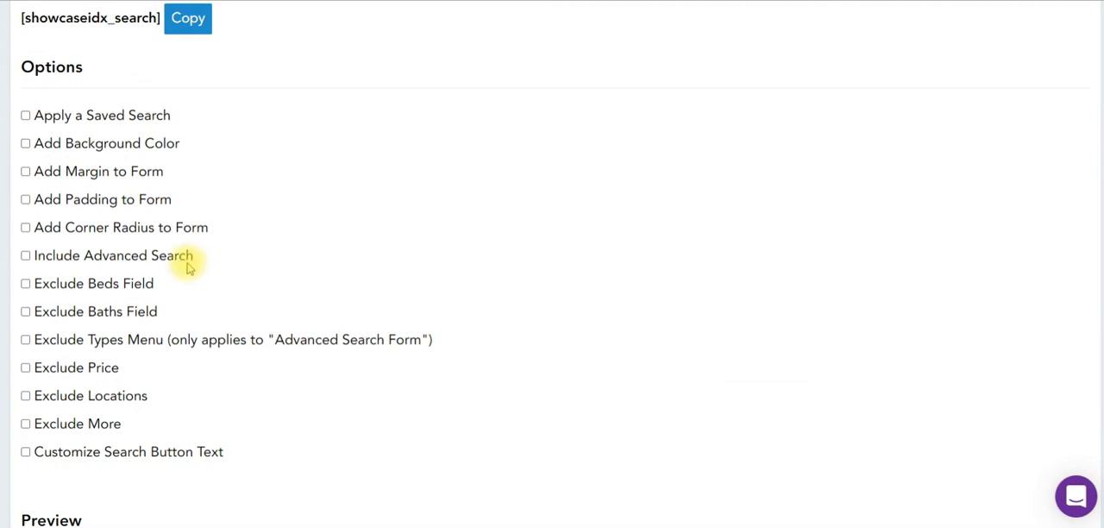
click(141, 255)
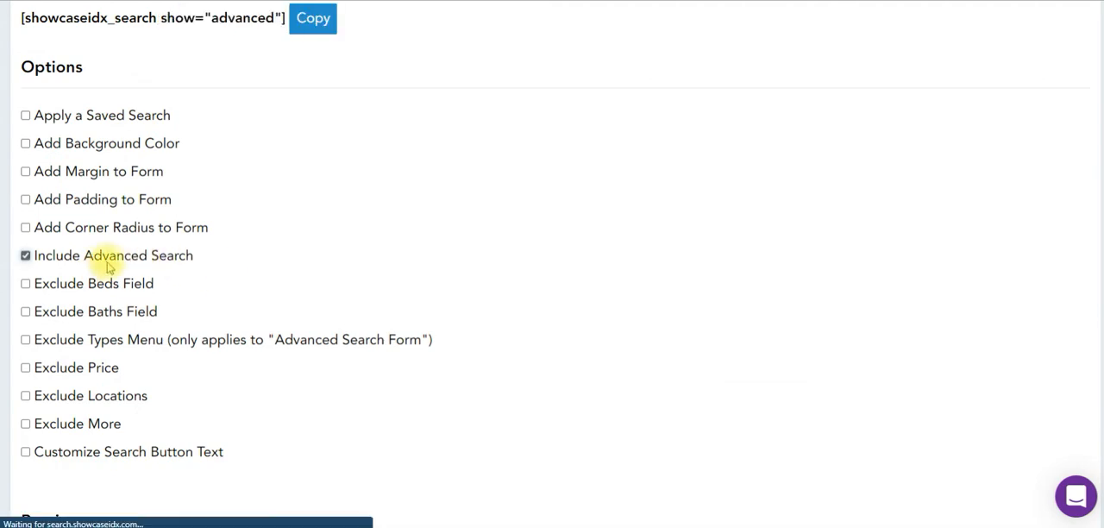
Check the Advanced Search link in the Search widget preview and turn off the Include Advanced Search option.
scroll(484, 276, down, 1)
scroll(484, 276, down, 2)
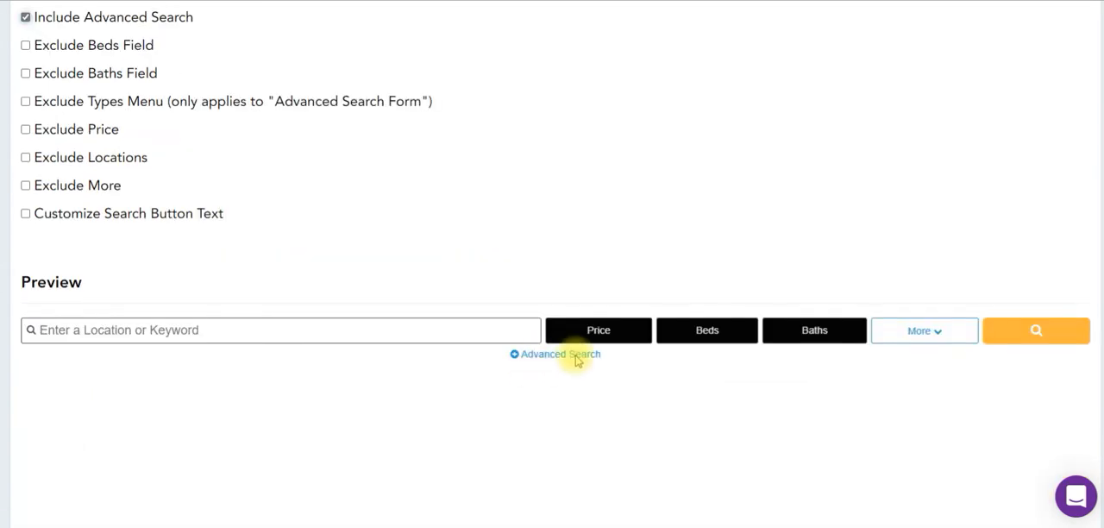
scroll(388, 216, up, 3)
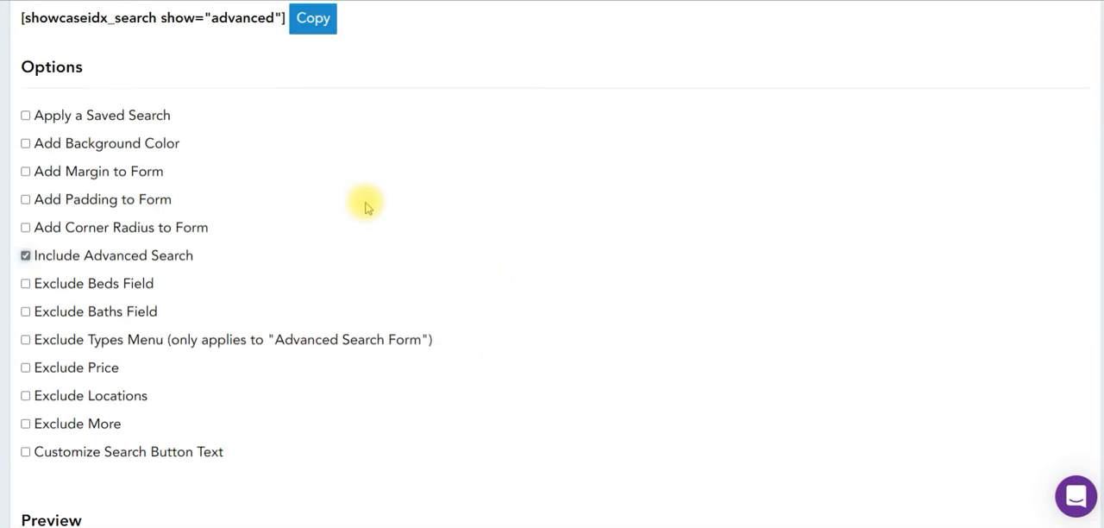
click(25, 255)
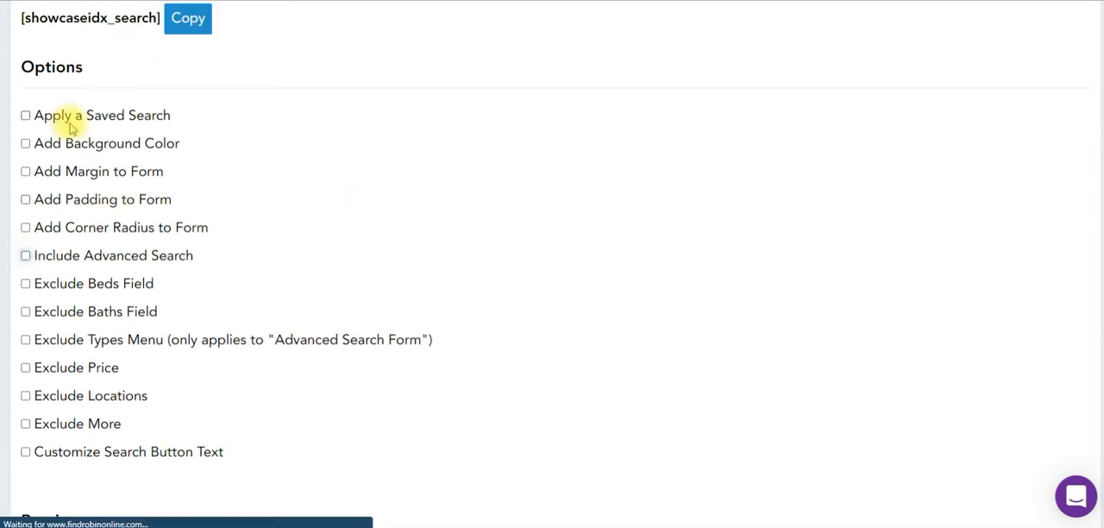
Apply the saved search North Long Beach Homes to the Search widget with Advanced Search included, and check the preview.
click(69, 115)
click(233, 120)
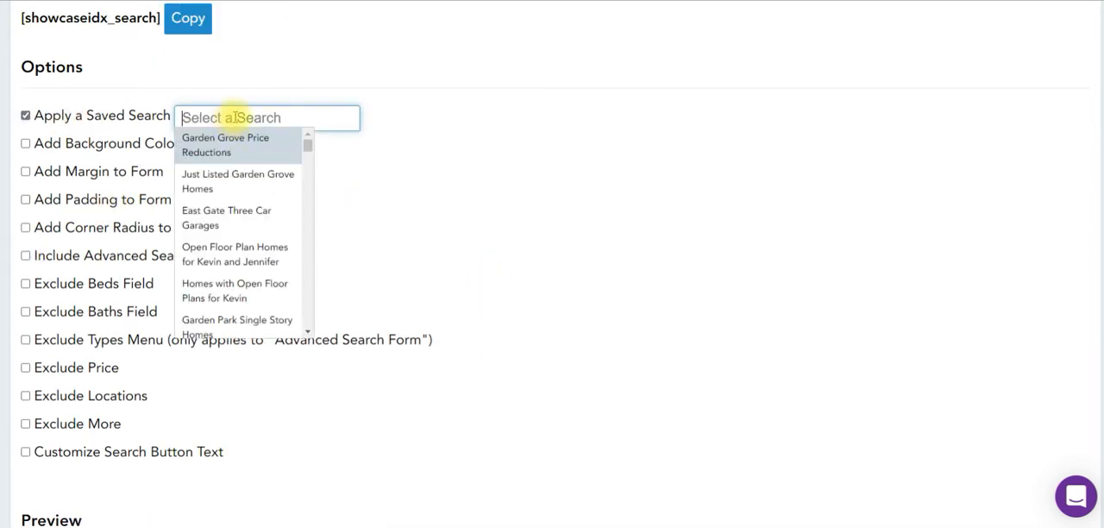
text(north)
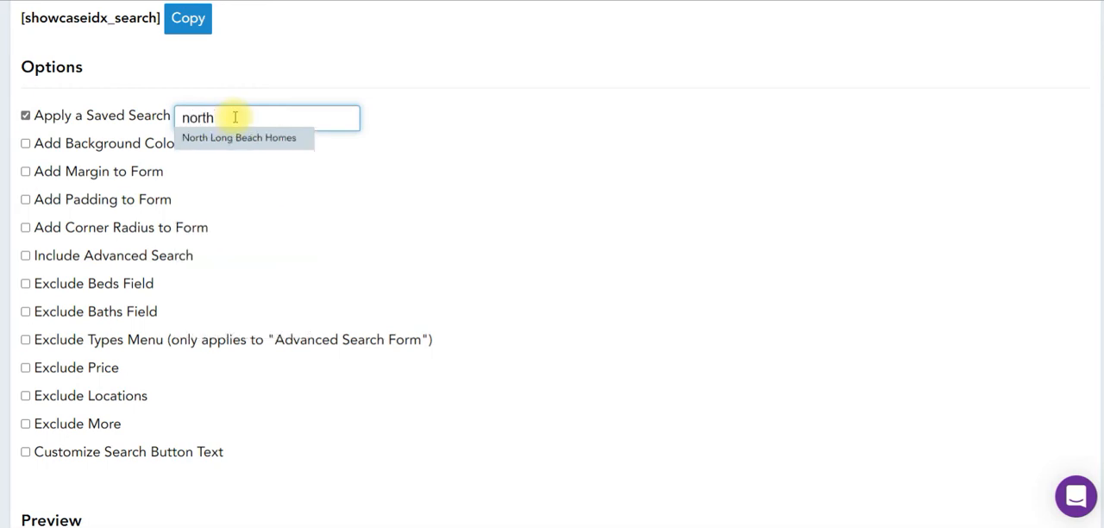
click(288, 146)
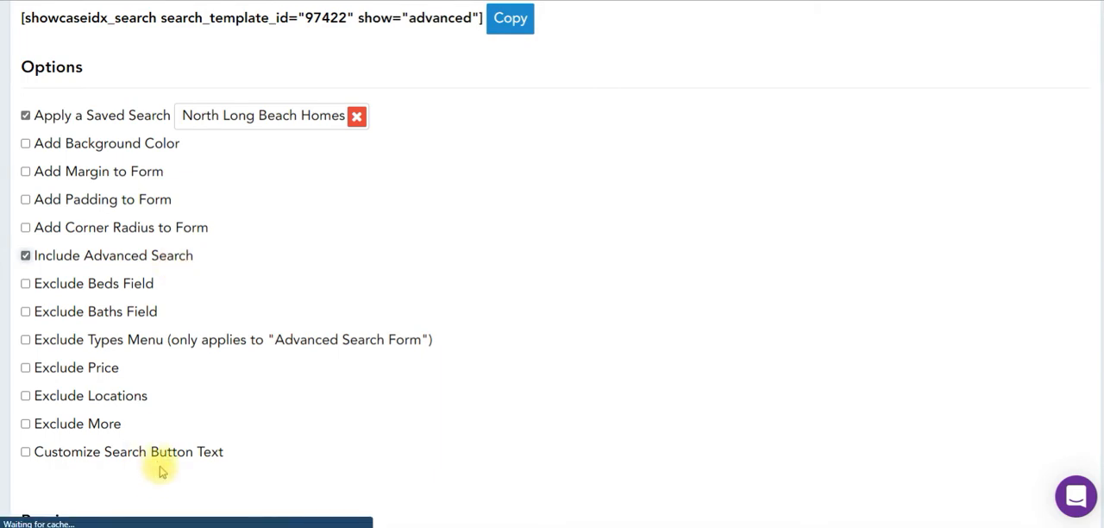
scroll(434, 343, down, 3)
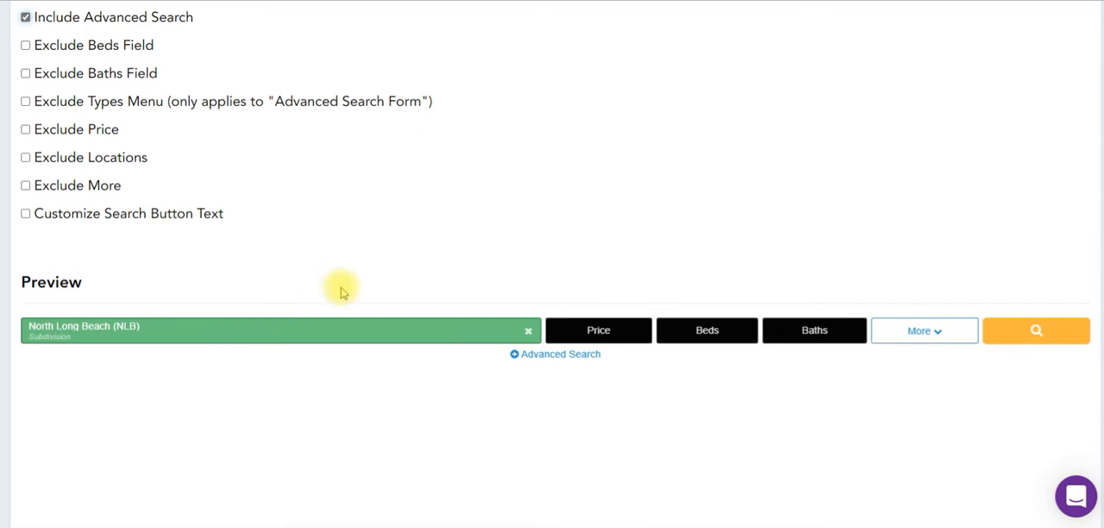
Choose the Search Results Count widget and enable applying a saved search.
scroll(341, 294, up, 2)
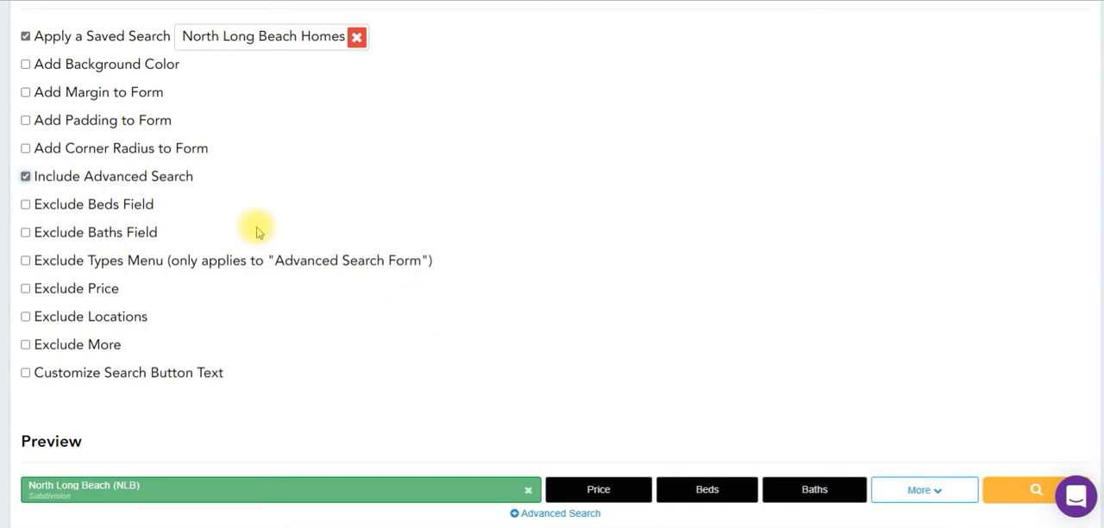
scroll(336, 226, up, 5)
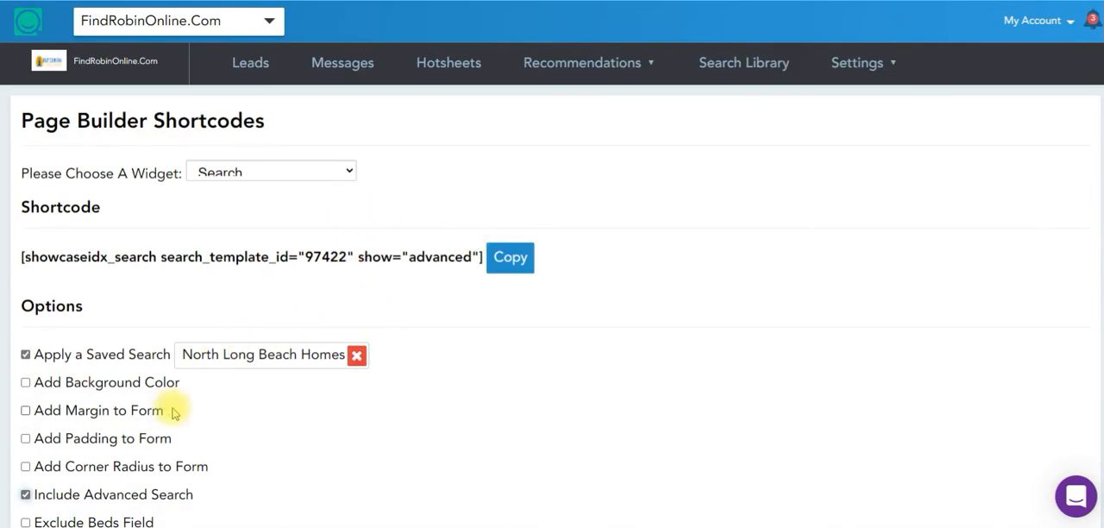
click(293, 177)
click(312, 247)
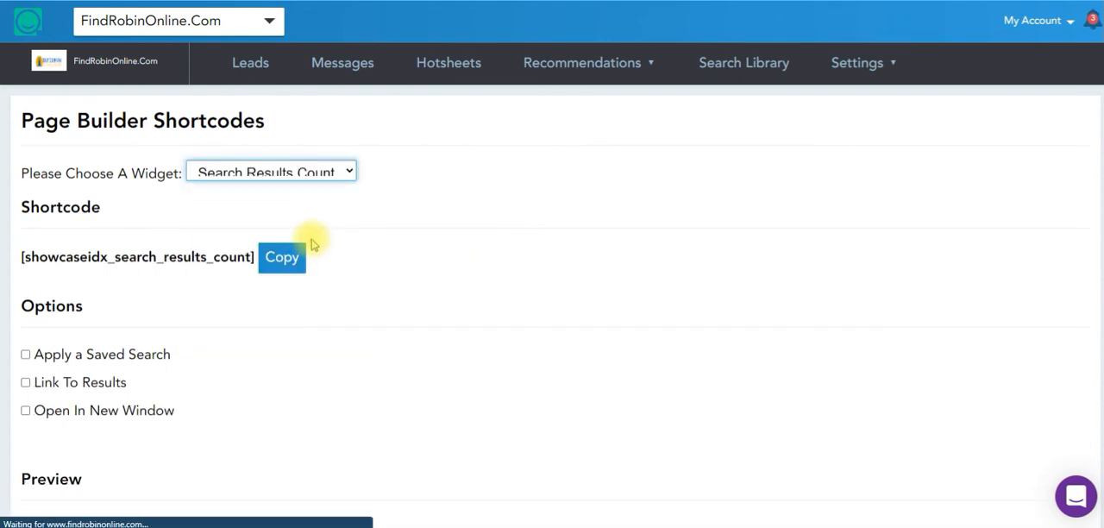
scroll(412, 288, down, 1)
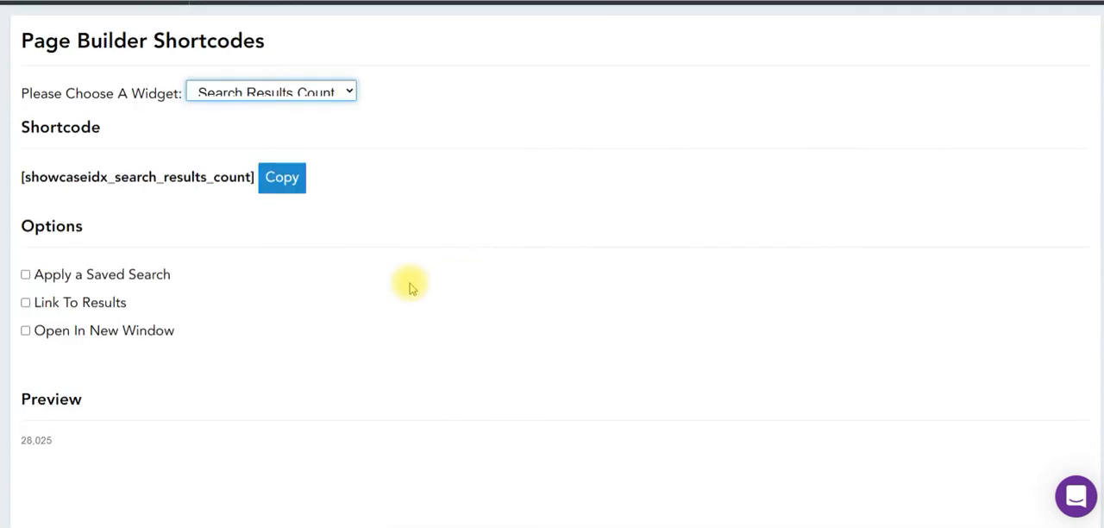
click(143, 274)
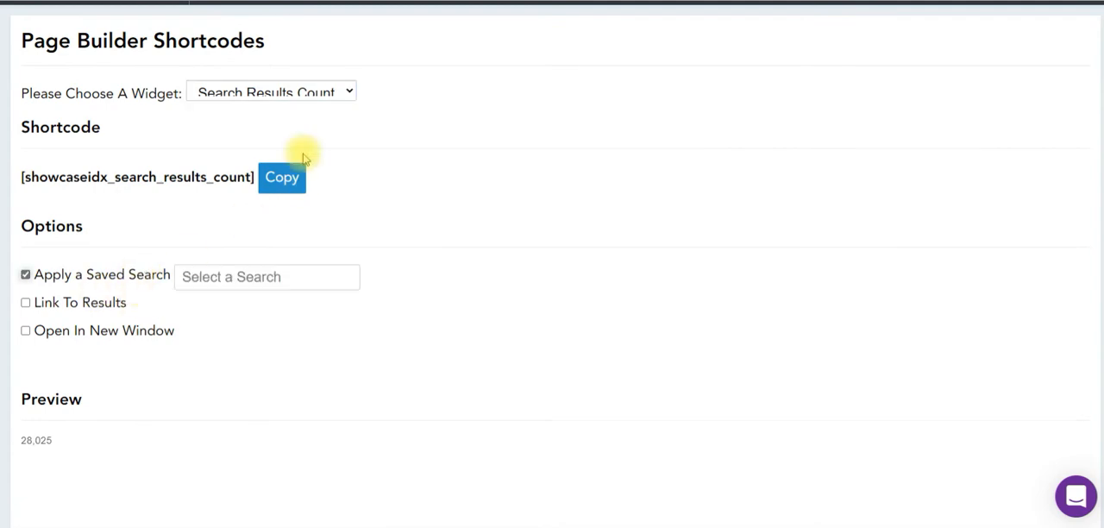
Switch the shortcode widget to Map and review its options and map preview.
click(312, 90)
click(256, 151)
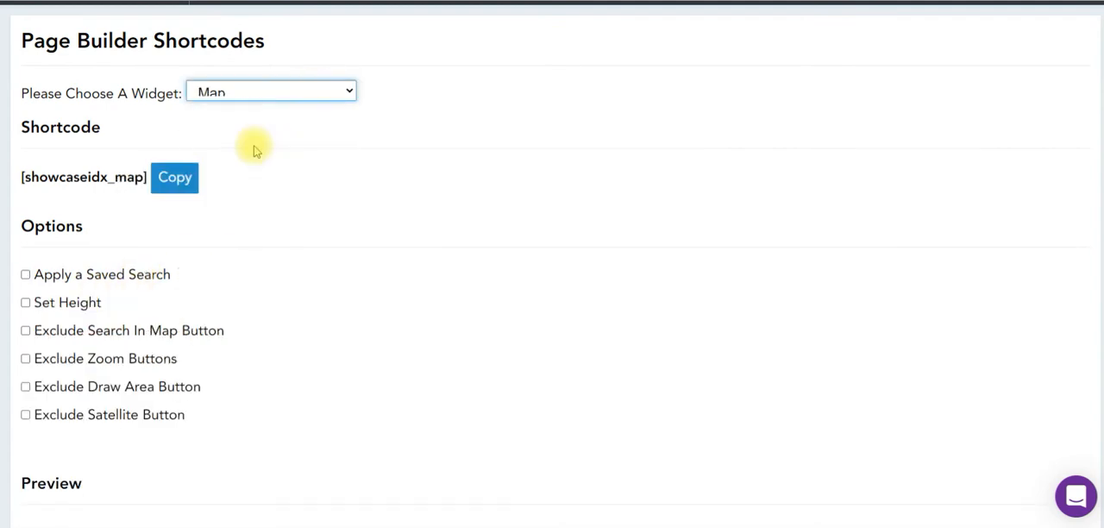
scroll(517, 245, down, 4)
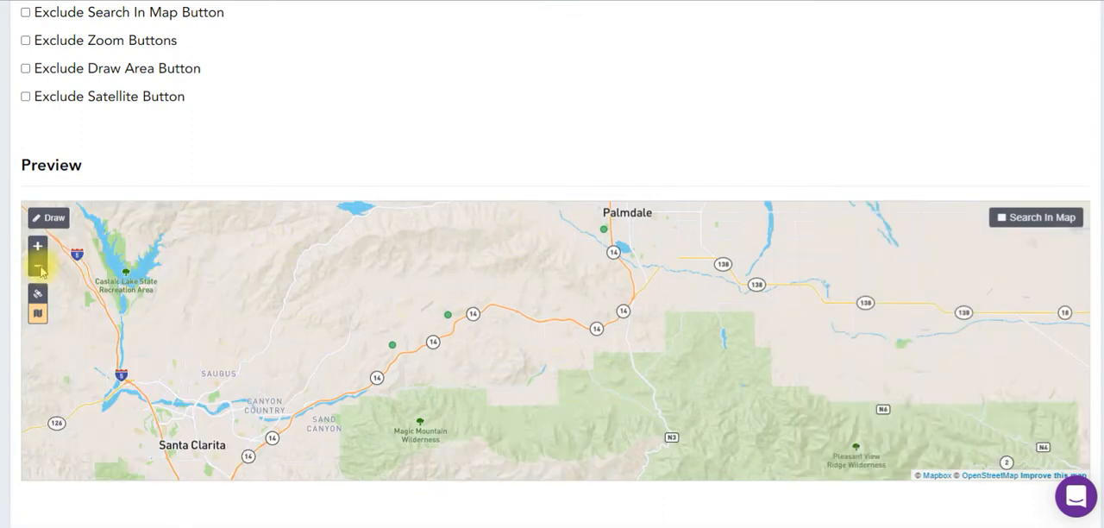
scroll(612, 320, down, 1)
scroll(521, 246, up, 4)
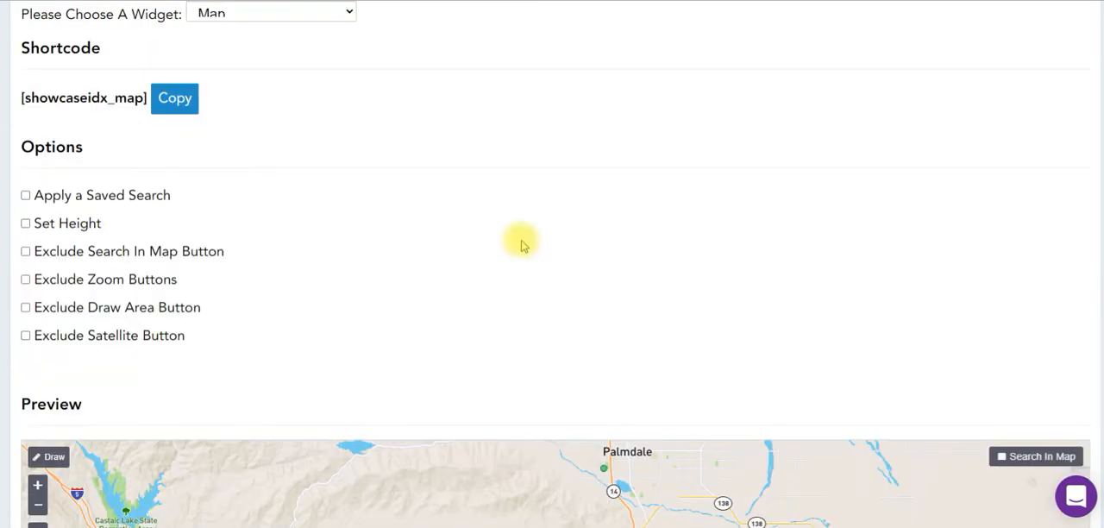
Apply the saved search North Long Beach Homes to the Map widget and examine the map preview.
click(142, 195)
click(223, 197)
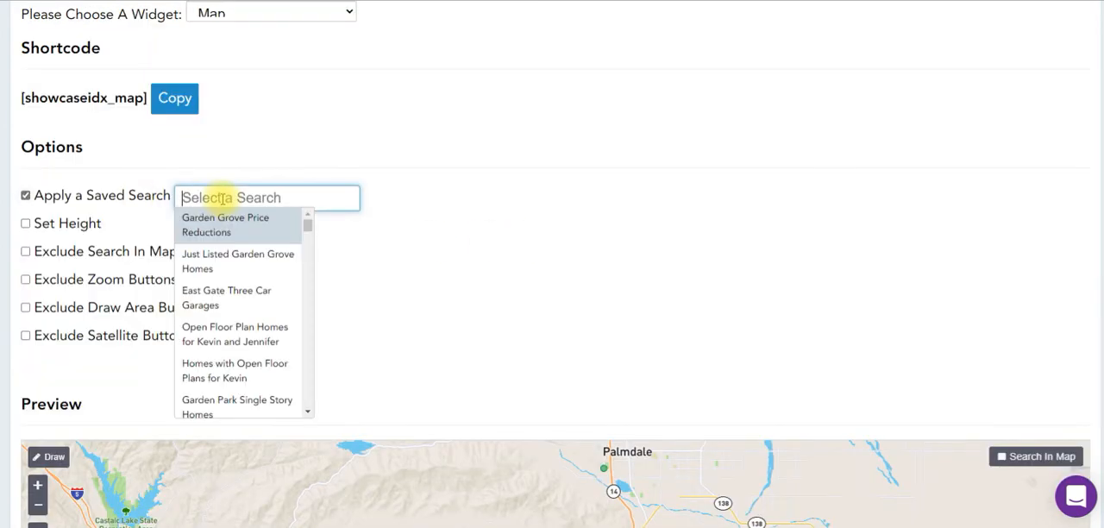
text(north)
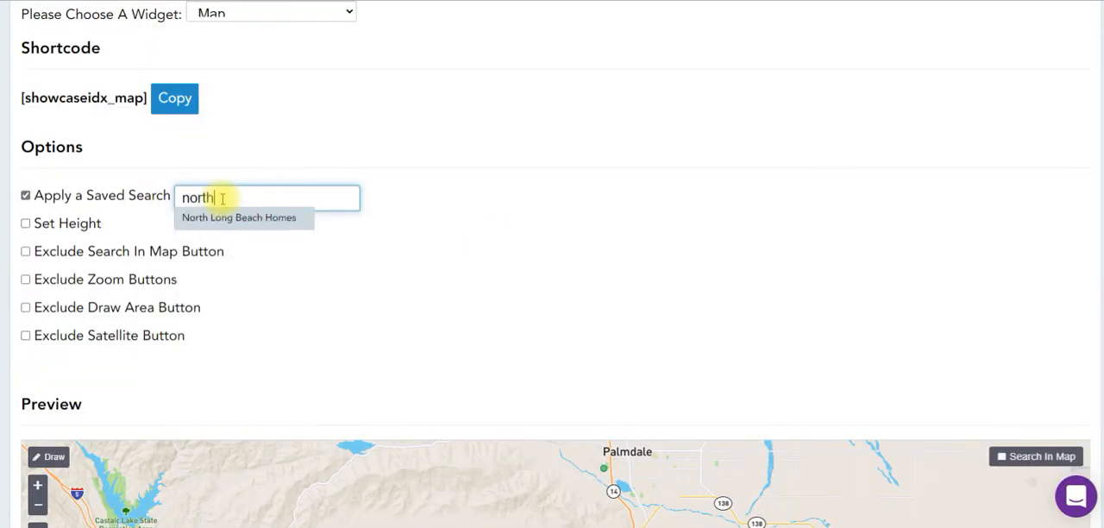
click(285, 220)
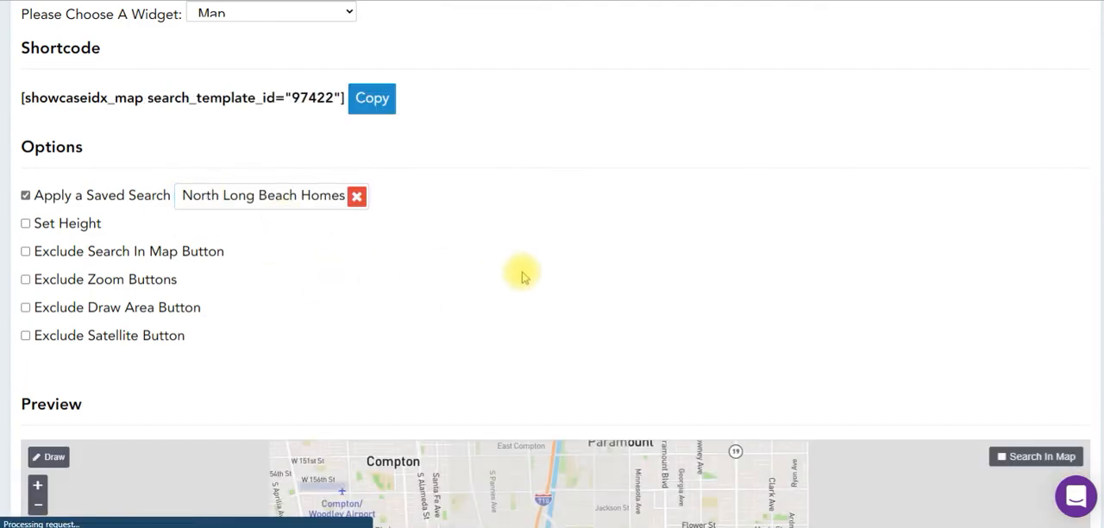
scroll(517, 269, down, 3)
scroll(520, 274, down, 2)
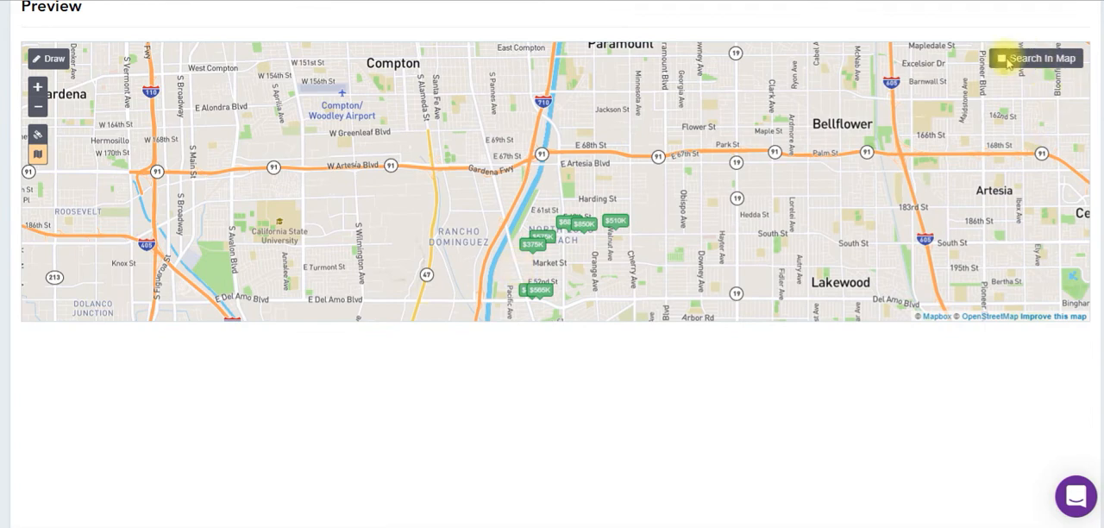
Switch the shortcode widget to Sign In to view its form preview.
scroll(309, 265, up, 5)
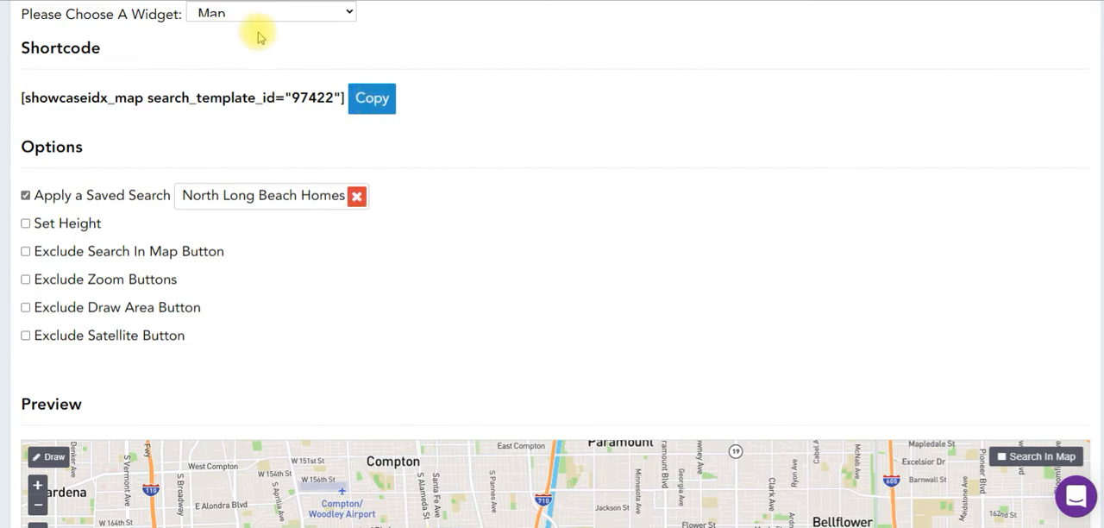
scroll(261, 34, up, 1)
click(267, 95)
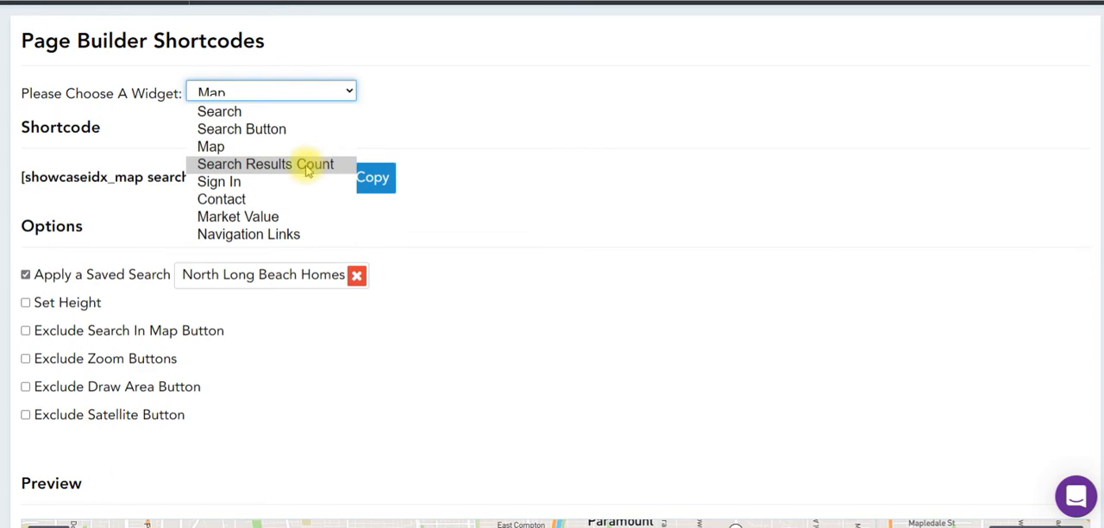
click(219, 181)
Choose the Search Results Count widget, enable Link To Results, and apply the saved search North Long Beach Homes.
click(295, 93)
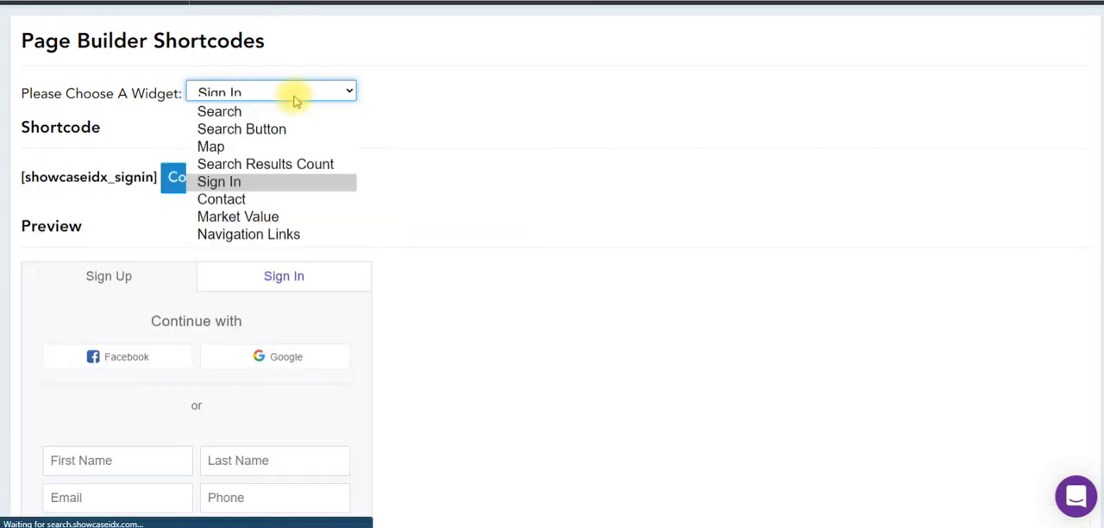
click(273, 164)
click(67, 274)
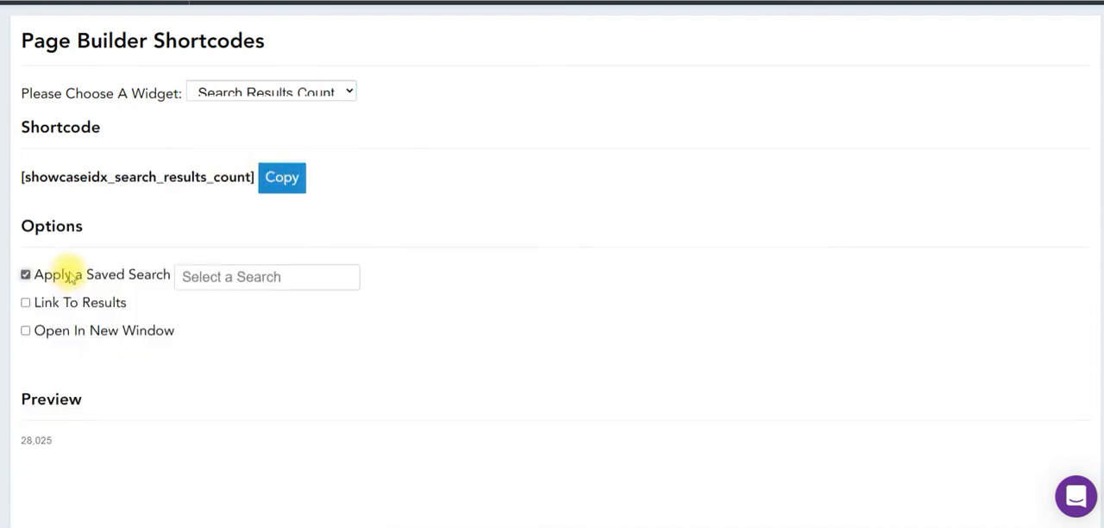
click(79, 307)
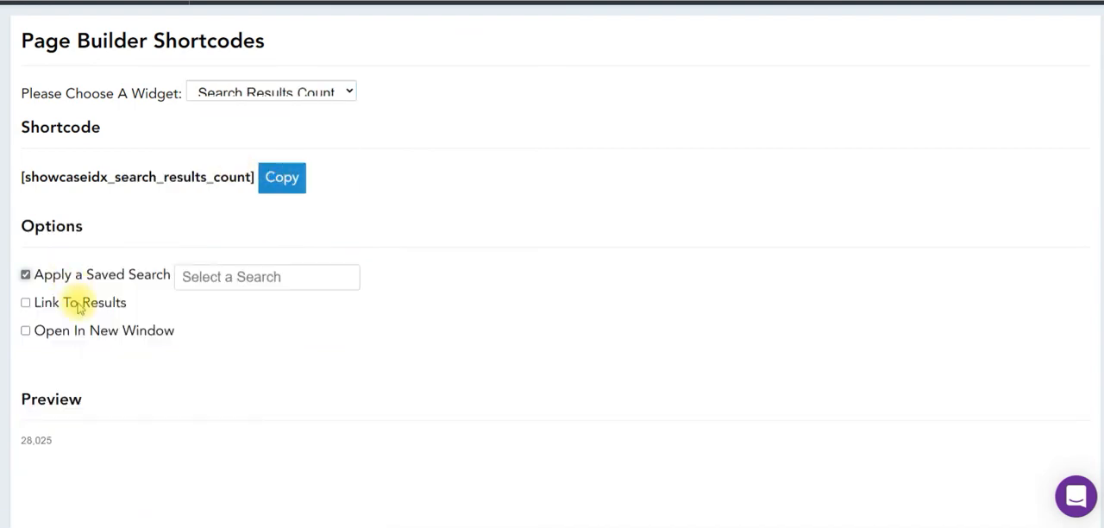
click(310, 276)
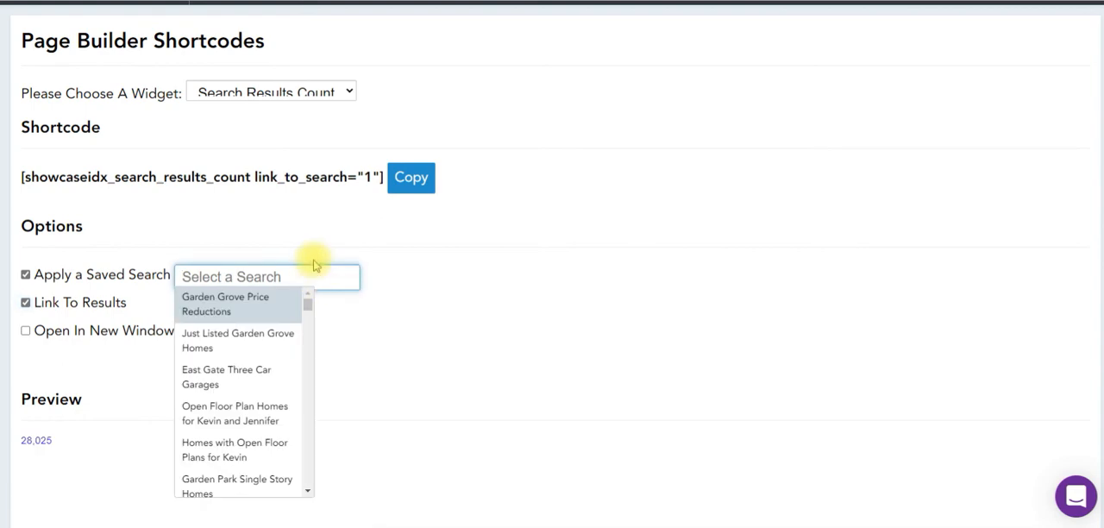
text(north)
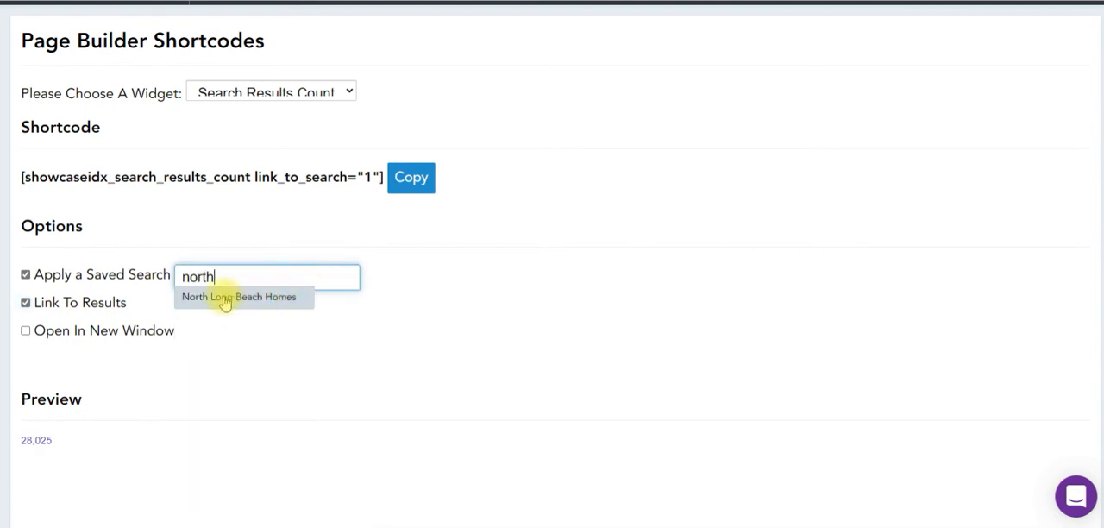
click(286, 296)
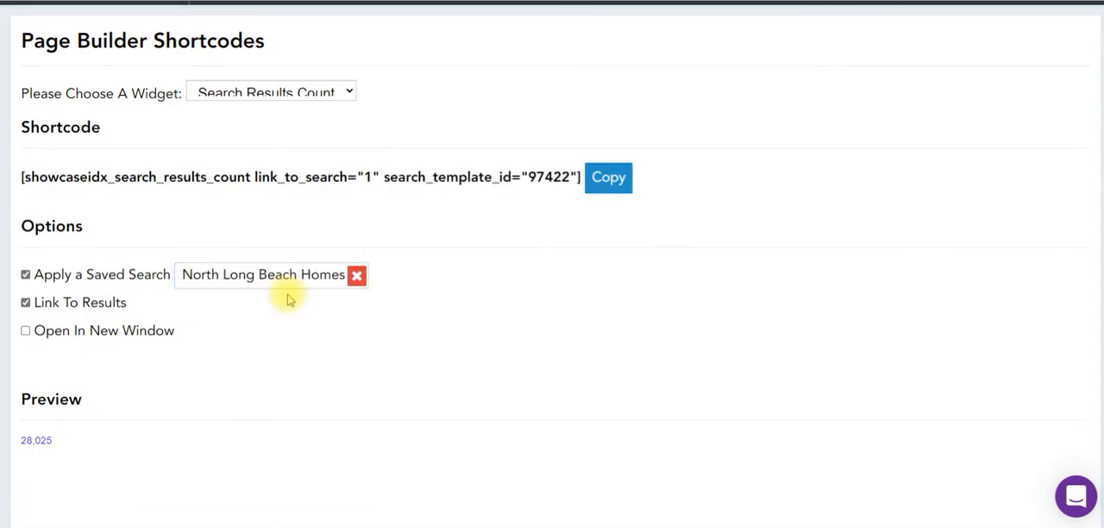
Open Hotsheets, review the listed shortcodes, and search the hotsheets for "north".
scroll(313, 178, up, 1)
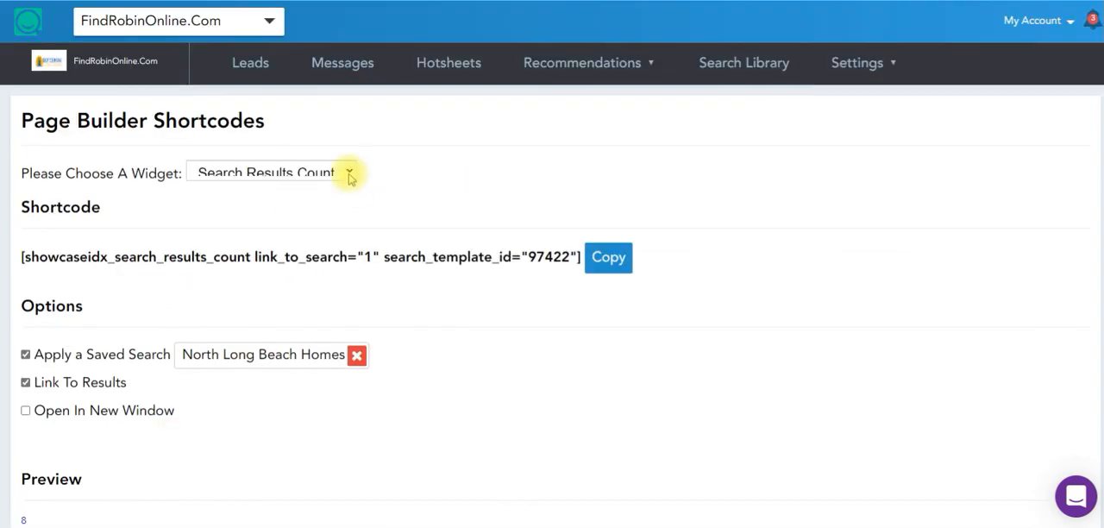
click(448, 63)
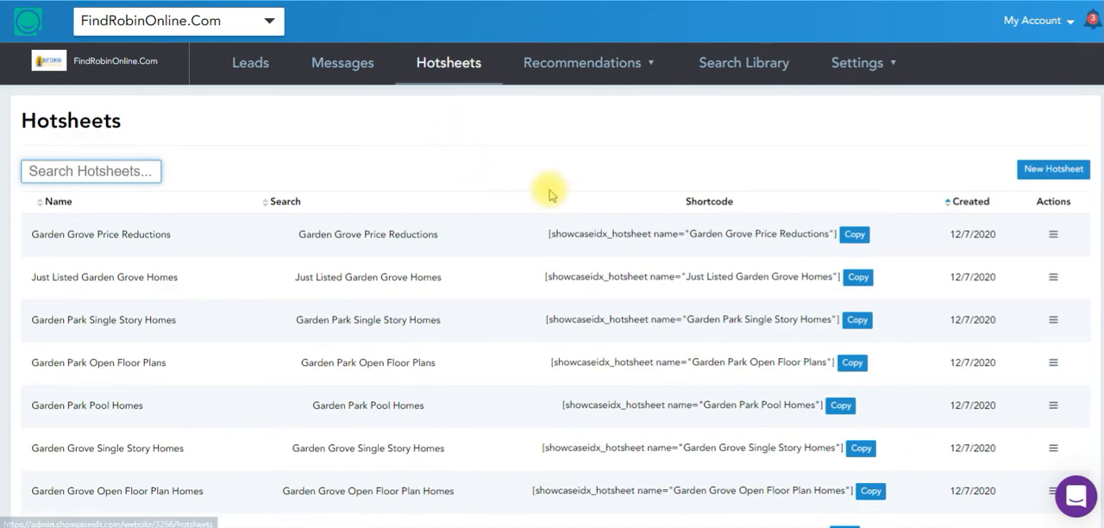
scroll(547, 190, down, 7)
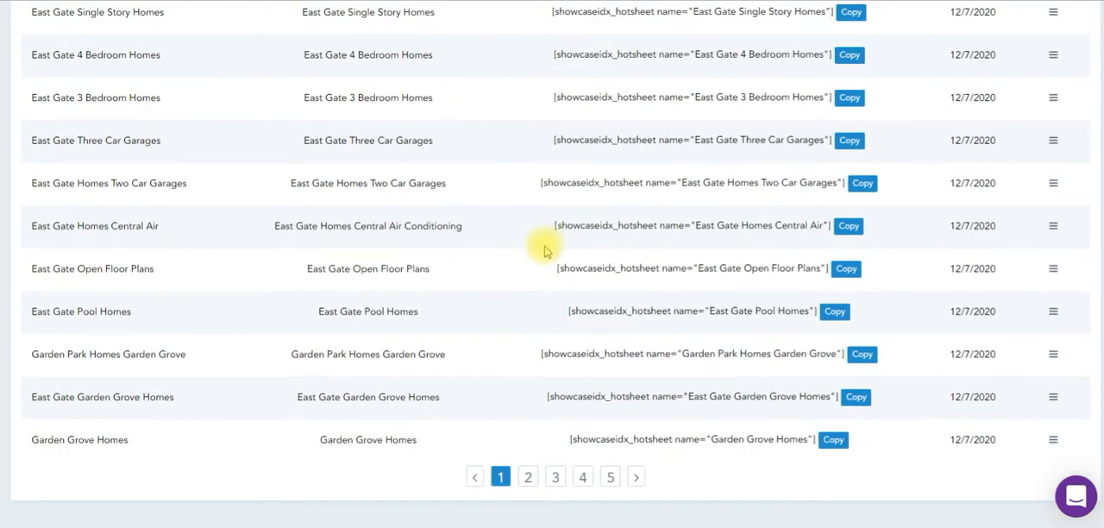
scroll(539, 246, up, 7)
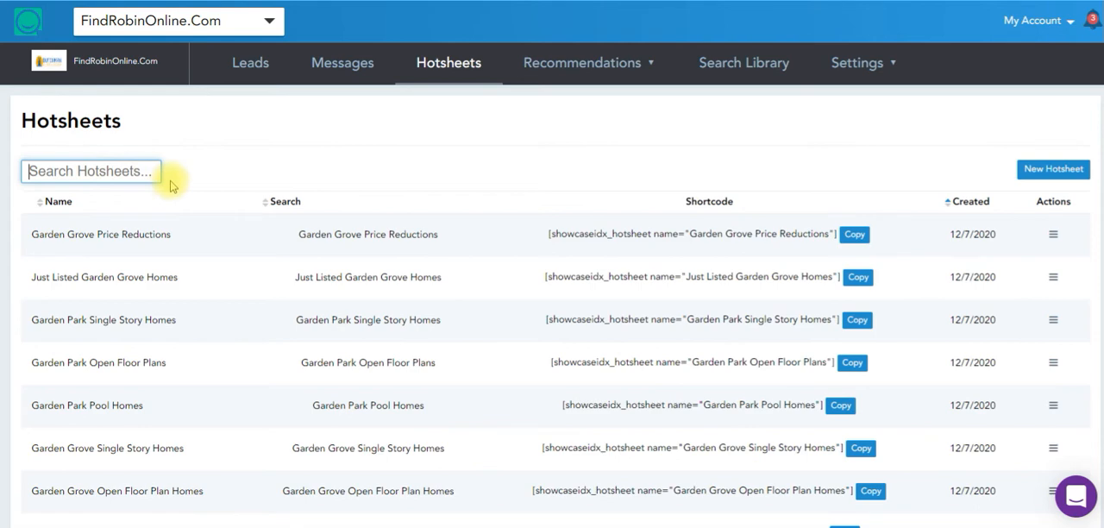
text(north)
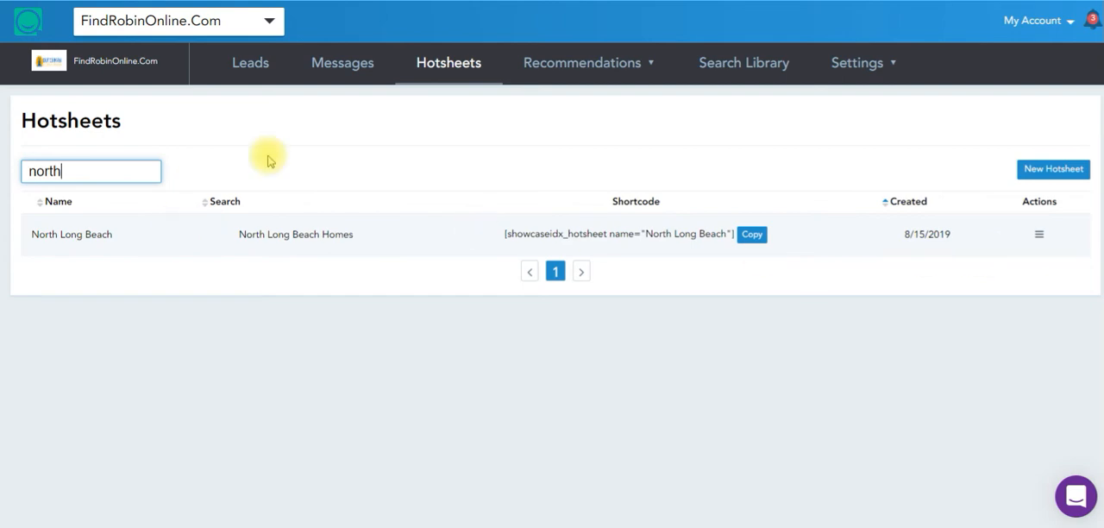
Return to the Page Builder Shortcodes settings and choose the Search Results Count widget.
click(856, 70)
click(843, 334)
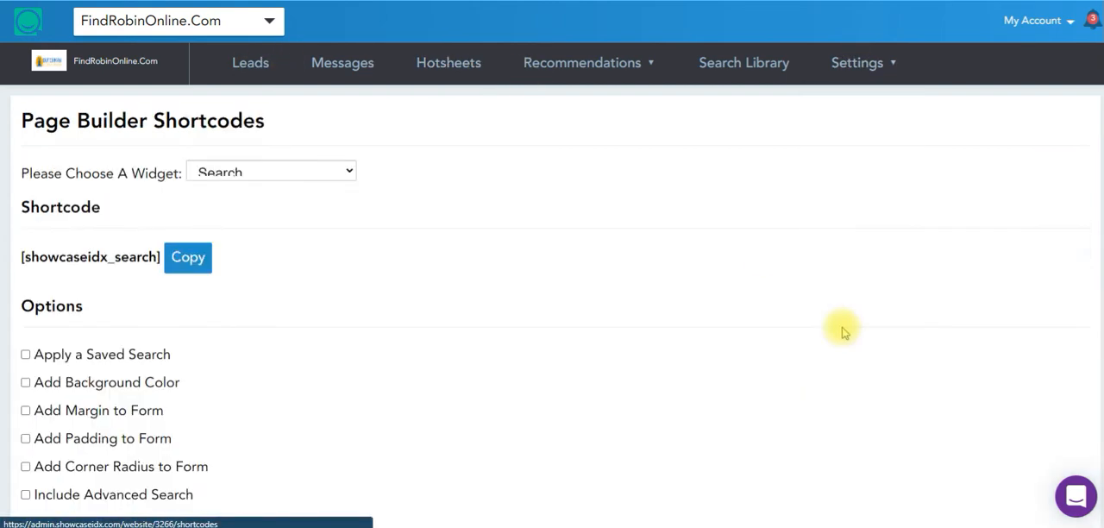
click(279, 171)
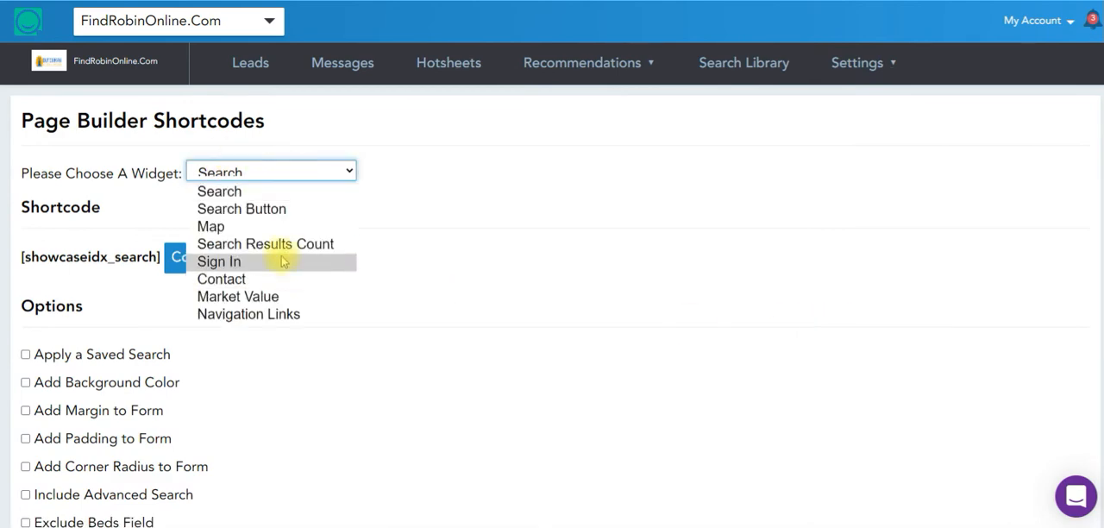
click(314, 246)
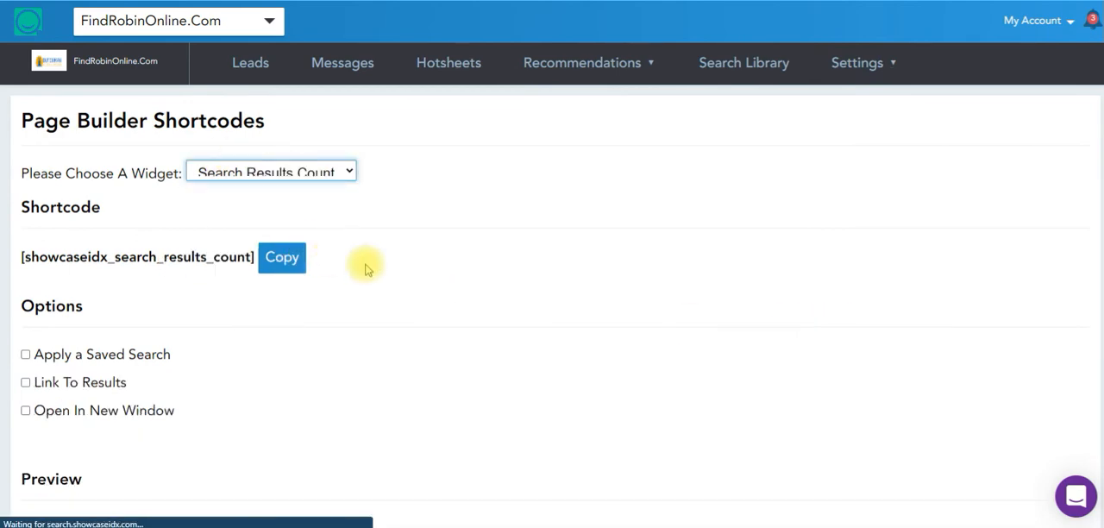
Set the Search Results Count shortcode to link to results and apply the saved search North Long Beach Homes.
click(131, 363)
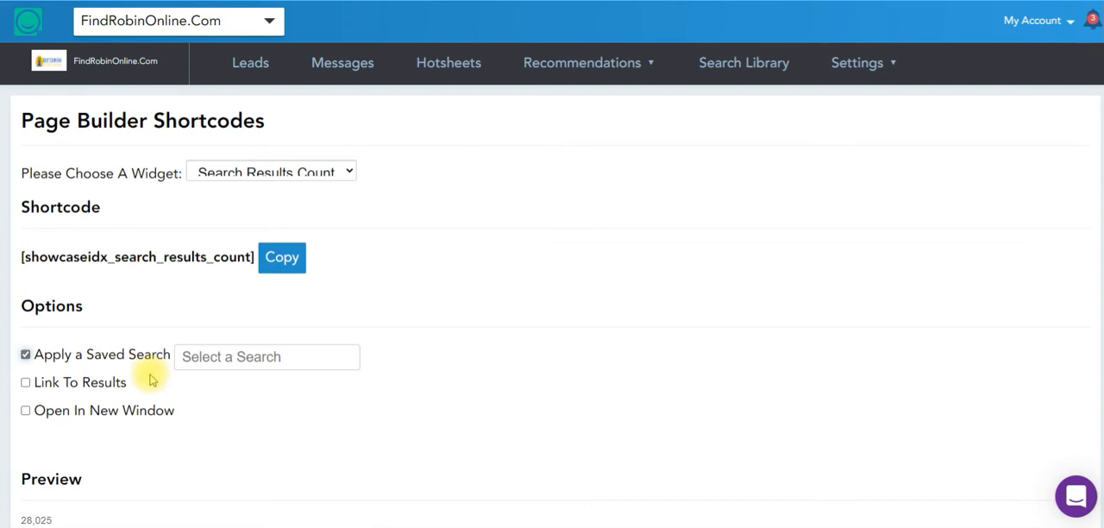
click(103, 386)
click(247, 357)
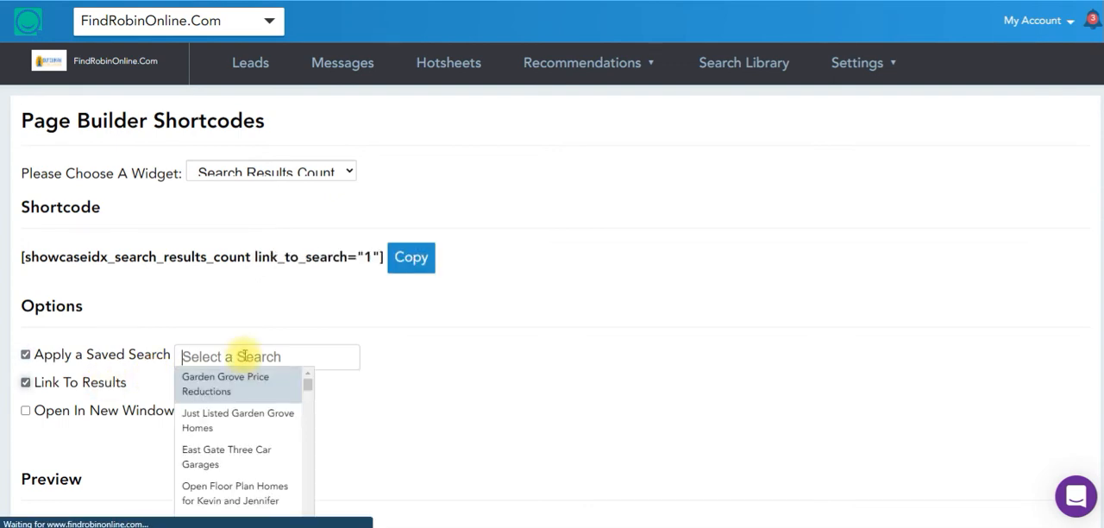
text(north)
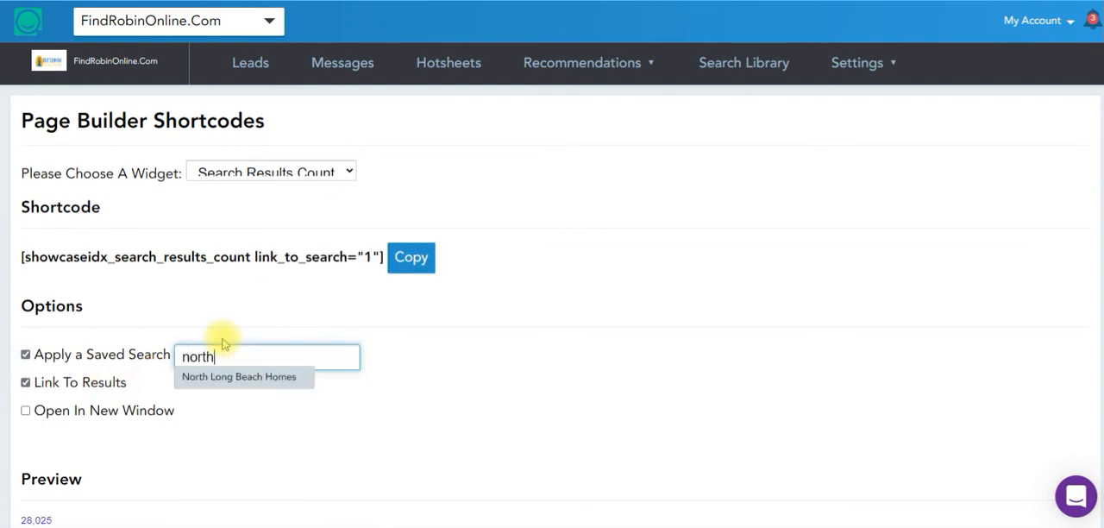
click(247, 379)
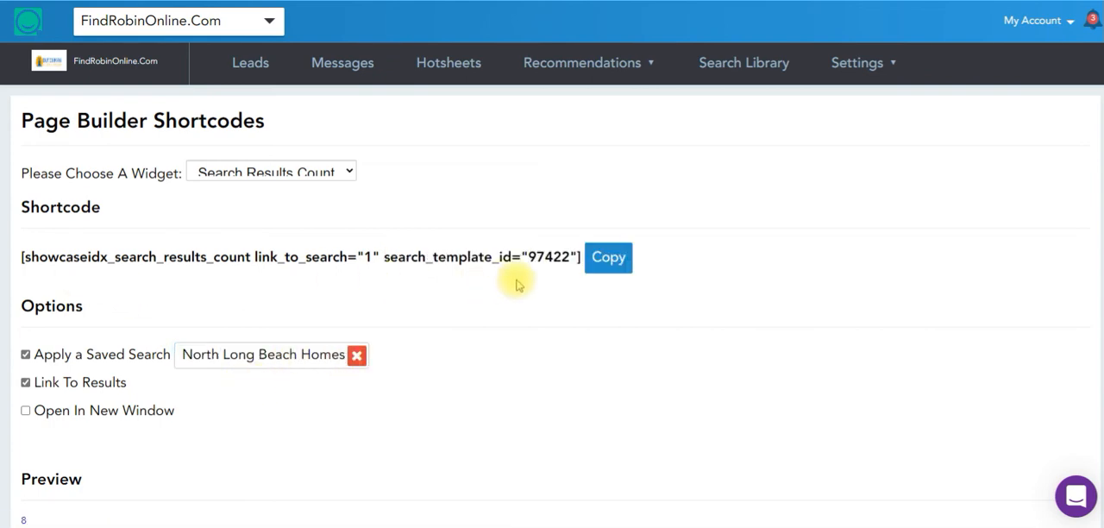
scroll(499, 328, down, 1)
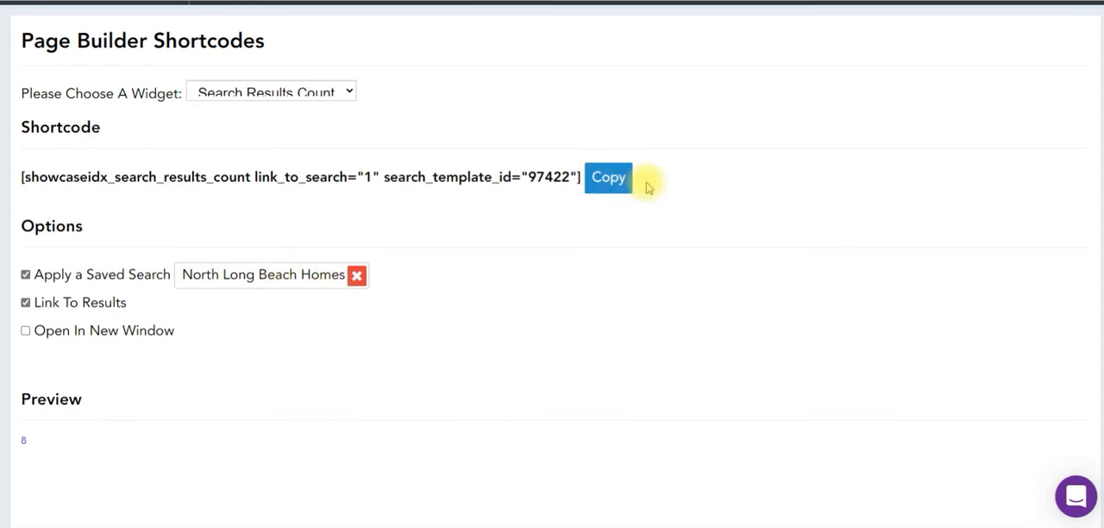
Copy the results count shortcode with search_template_id 97422 into the Listings value of the North Long Beach row.
click(615, 180)
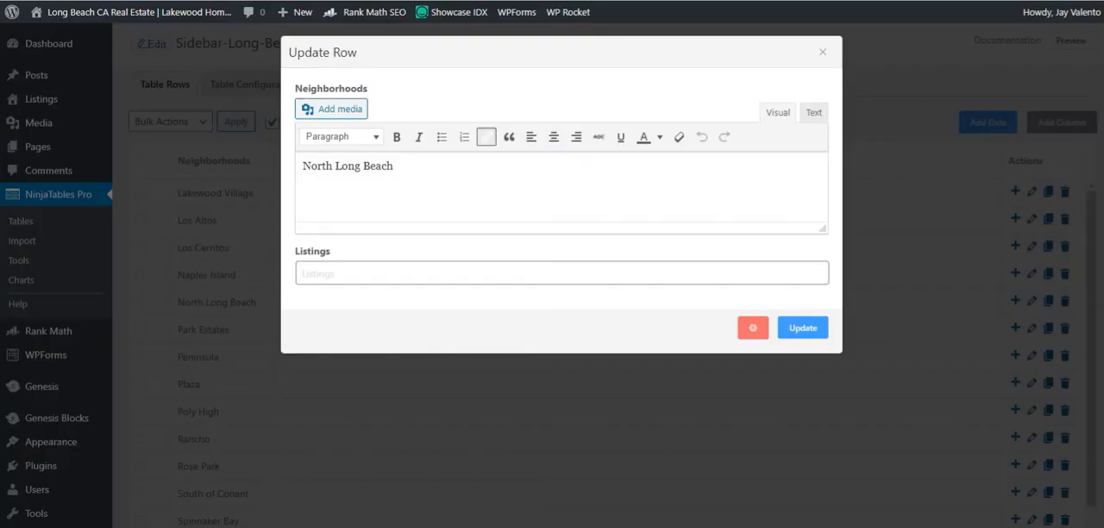
click(315, 269)
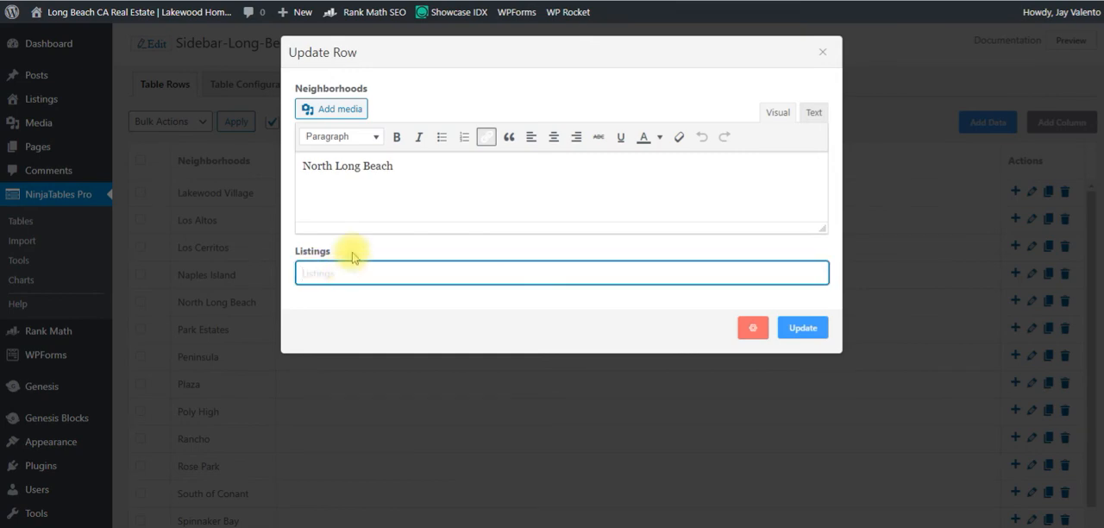
key(ctrl+v)
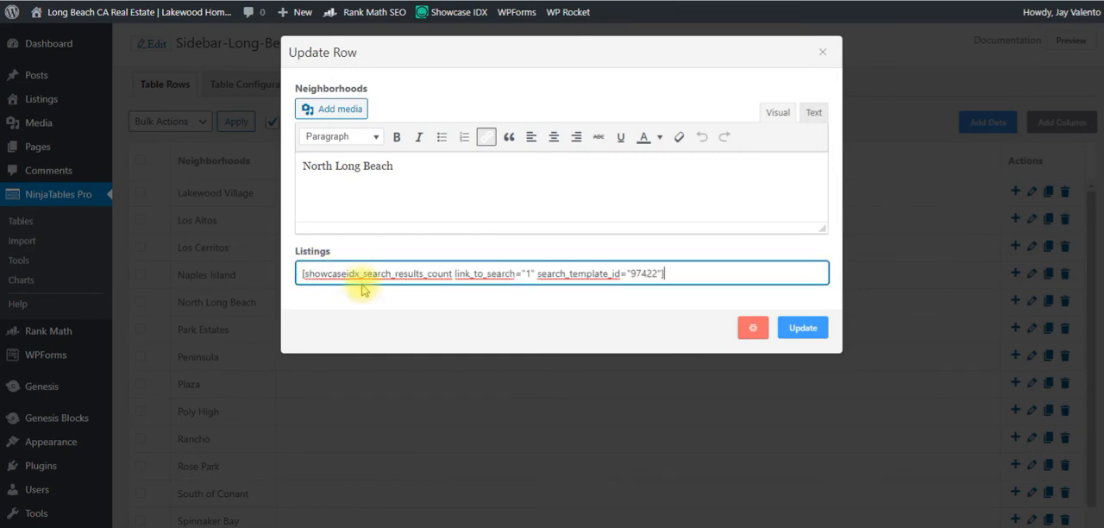
Try to link the North Long Beach neighborhood name to a site page by searching for "north".
drag(399, 172, 306, 167)
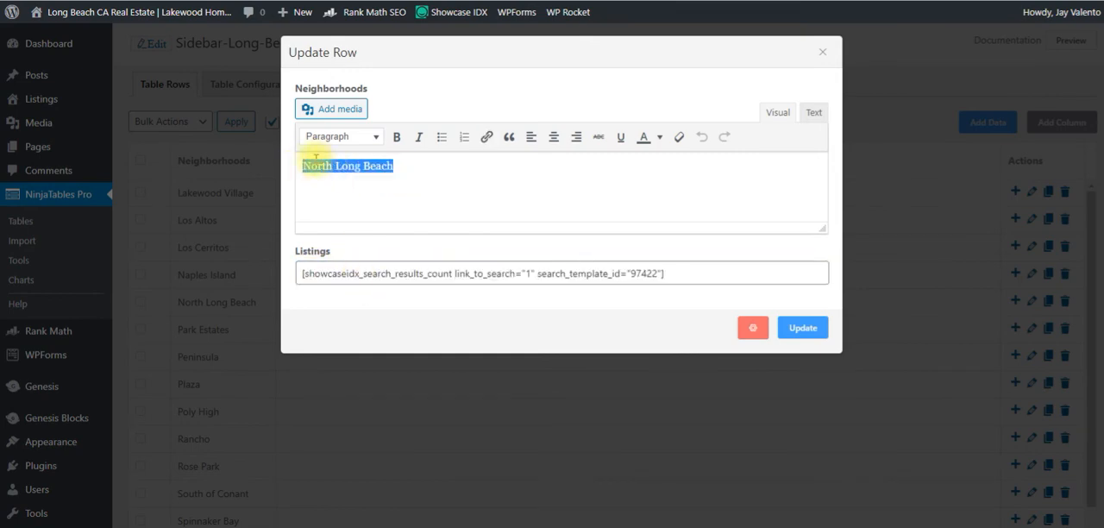
click(486, 138)
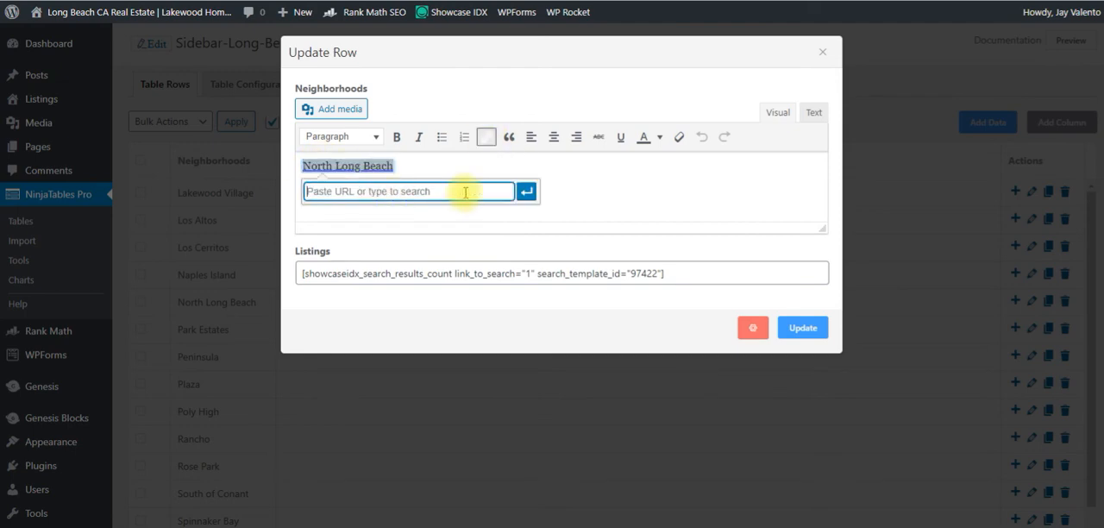
text(nortr)
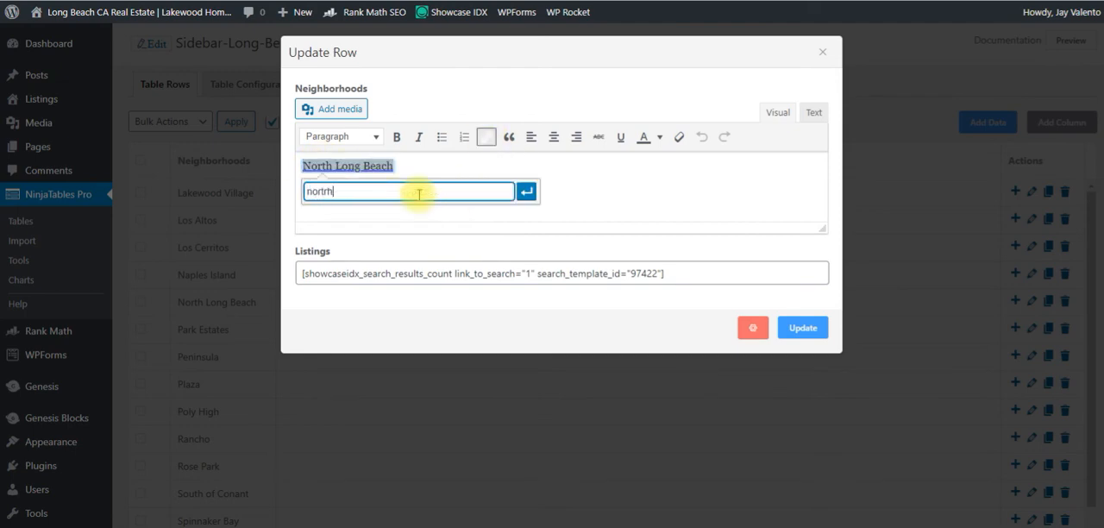
key(BackSpace)
text(h)
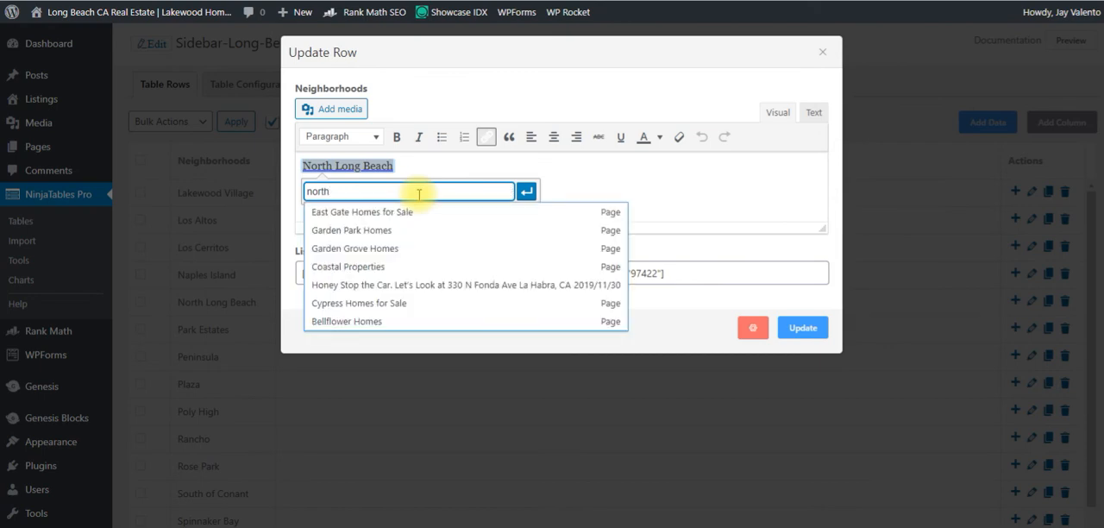
key(BackSpace)
key(BackSpace)
key(BackSpace)
key(BackSpace)
key(BackSpace)
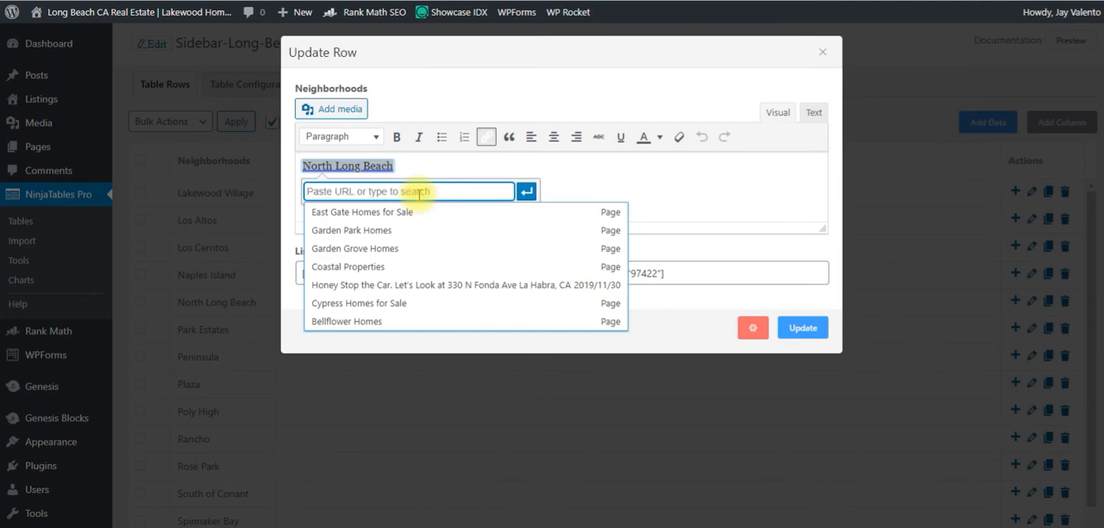
click(666, 197)
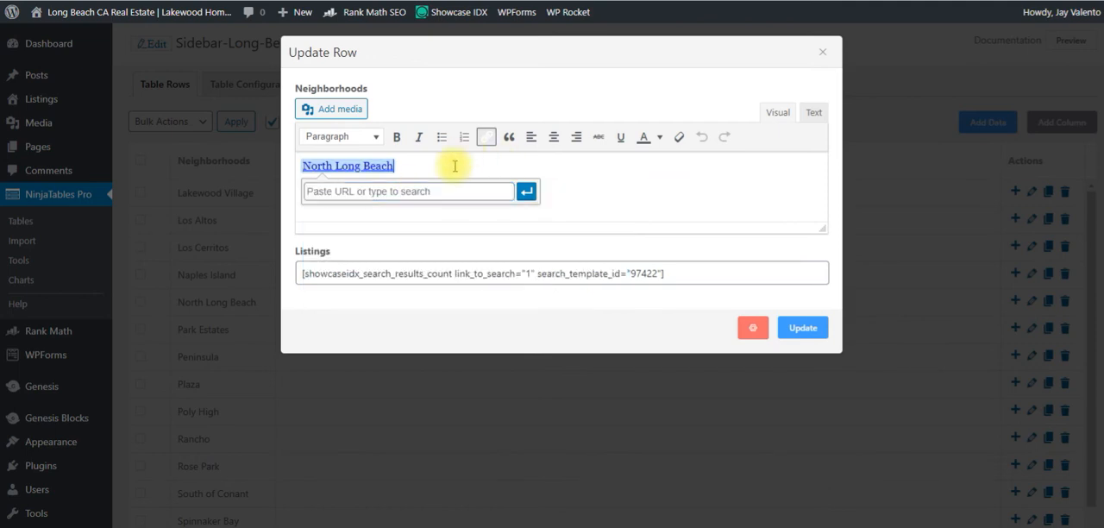
Save the updated North Long Beach row.
click(803, 329)
click(802, 329)
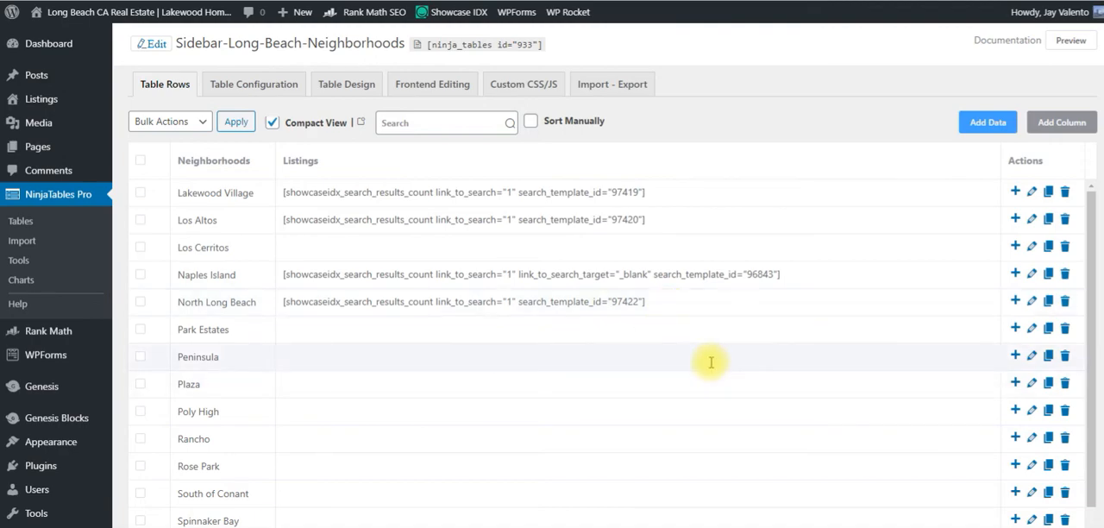
Go to the first page of the neighborhood rows and open the linked Belmont Shore page in a new tab.
scroll(830, 418, down, 1)
scroll(835, 412, down, 2)
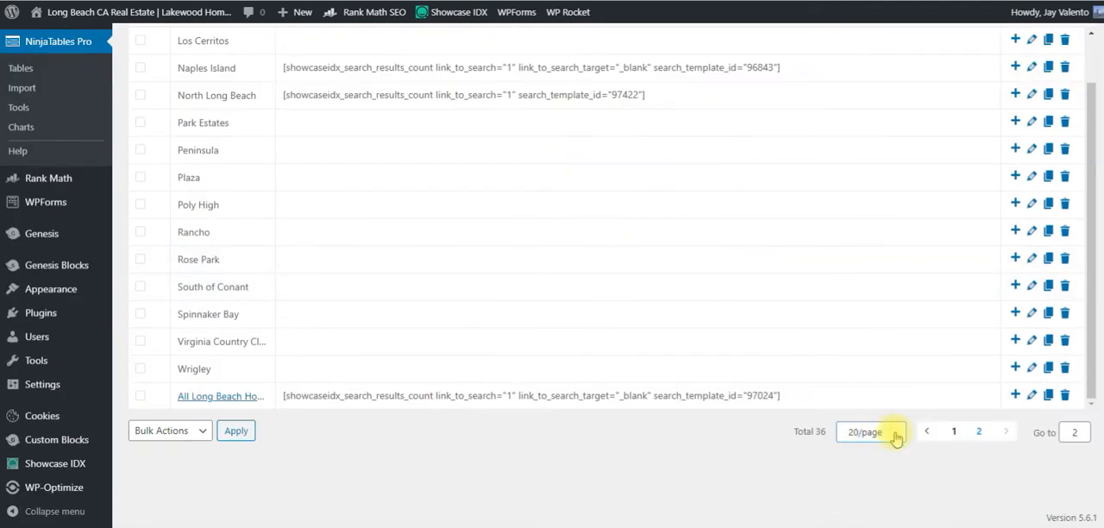
click(955, 432)
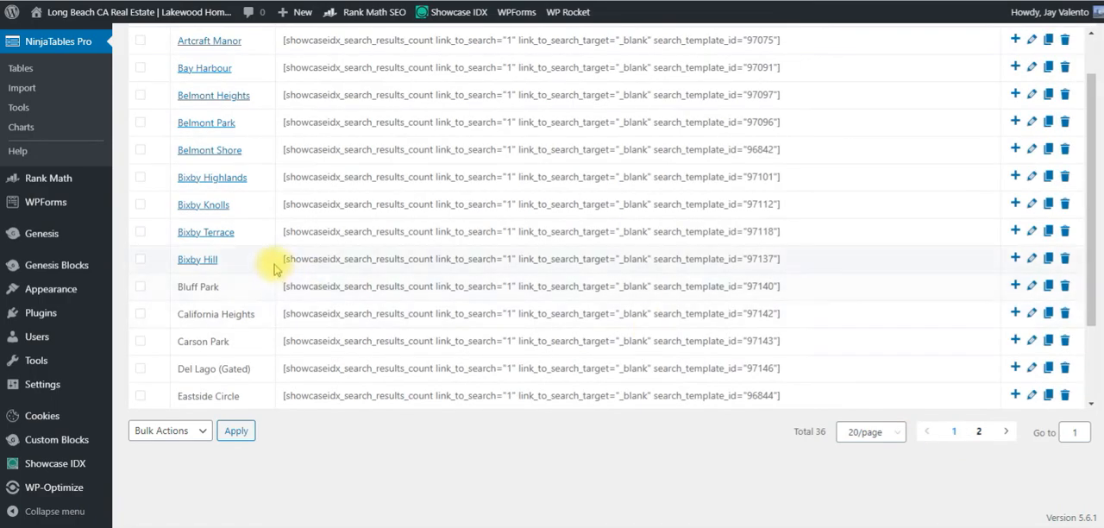
scroll(259, 291, up, 2)
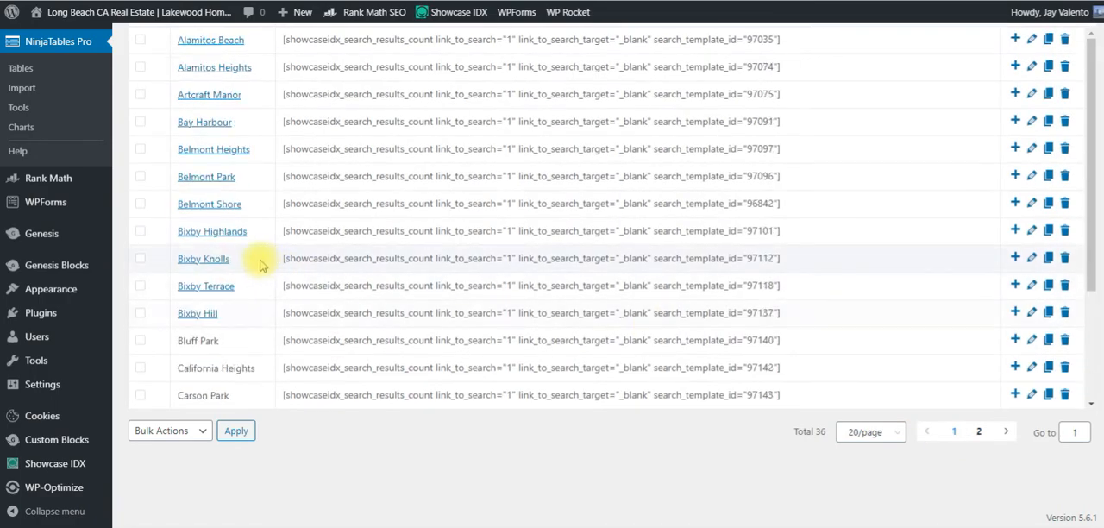
right_click(227, 210)
click(292, 223)
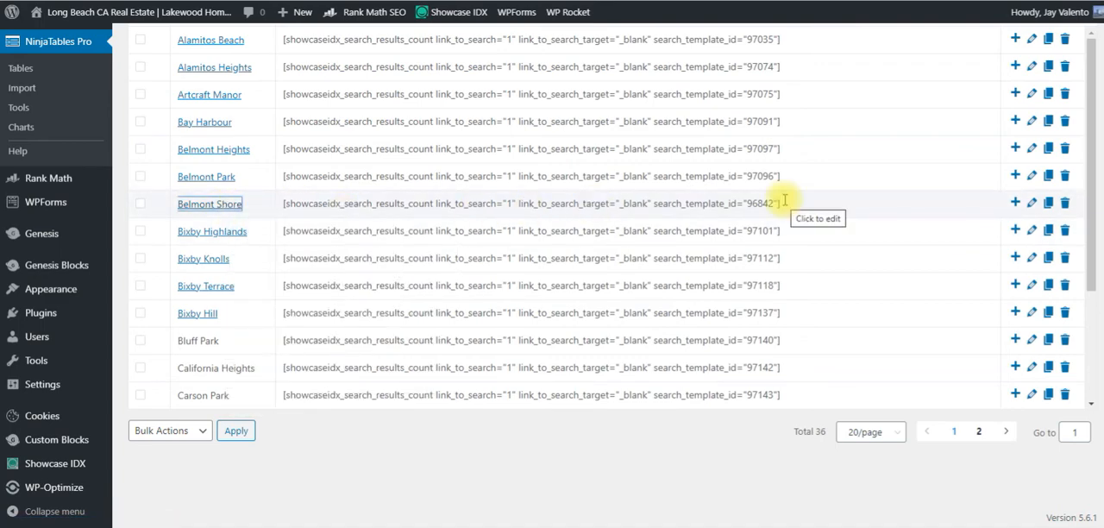
click(810, 1)
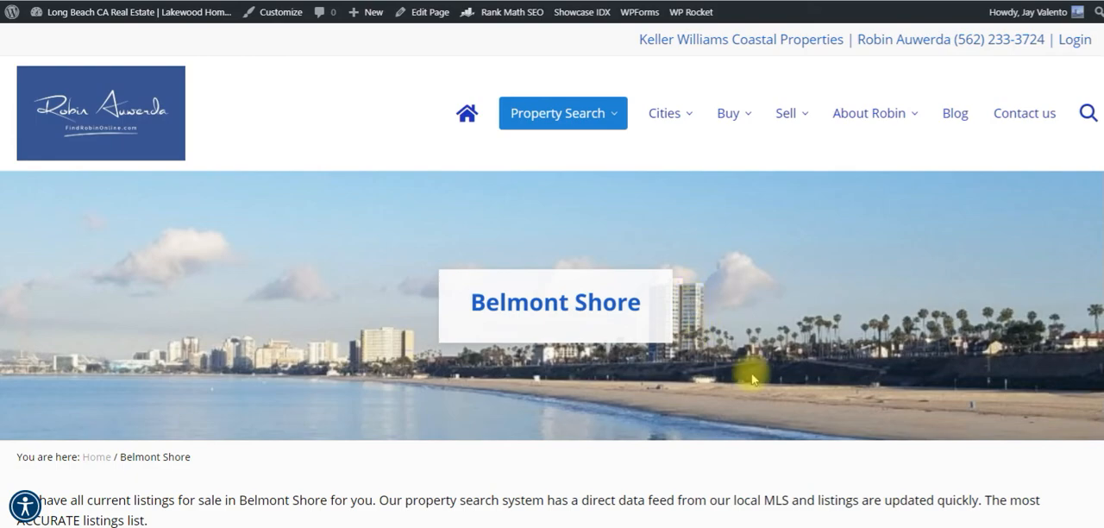
Examine the Belmont Shore page, including its intro text, home search, map, listings and Long Beach neighborhoods section.
scroll(743, 369, down, 3)
scroll(732, 361, down, 3)
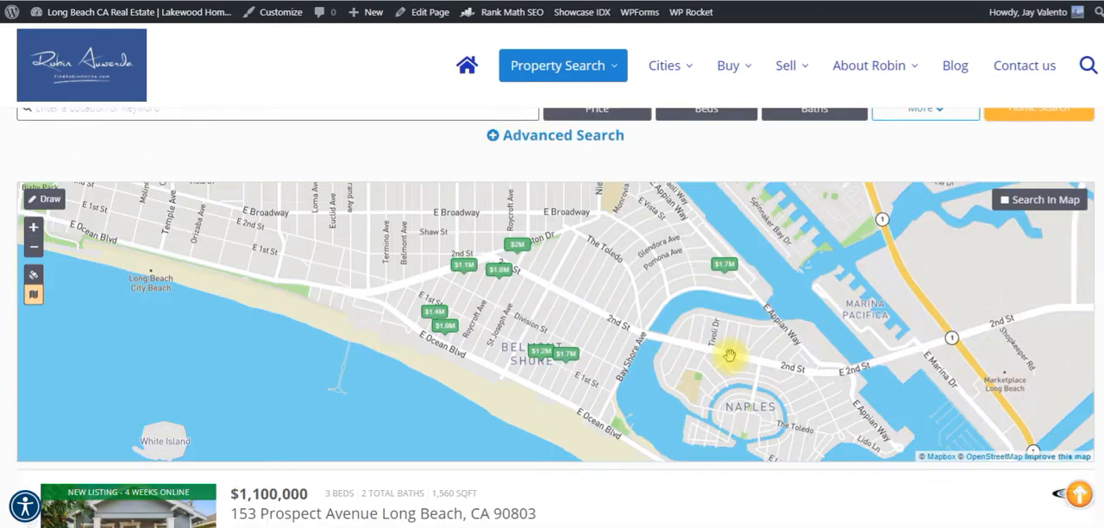
scroll(732, 361, up, 5)
scroll(394, 256, down, 3)
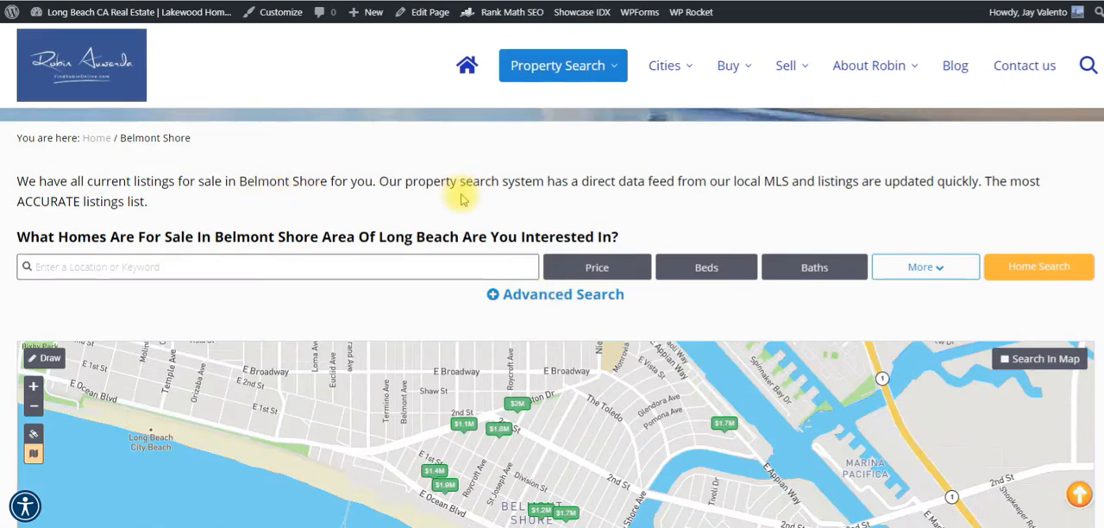
scroll(453, 195, down, 2)
scroll(461, 199, up, 1)
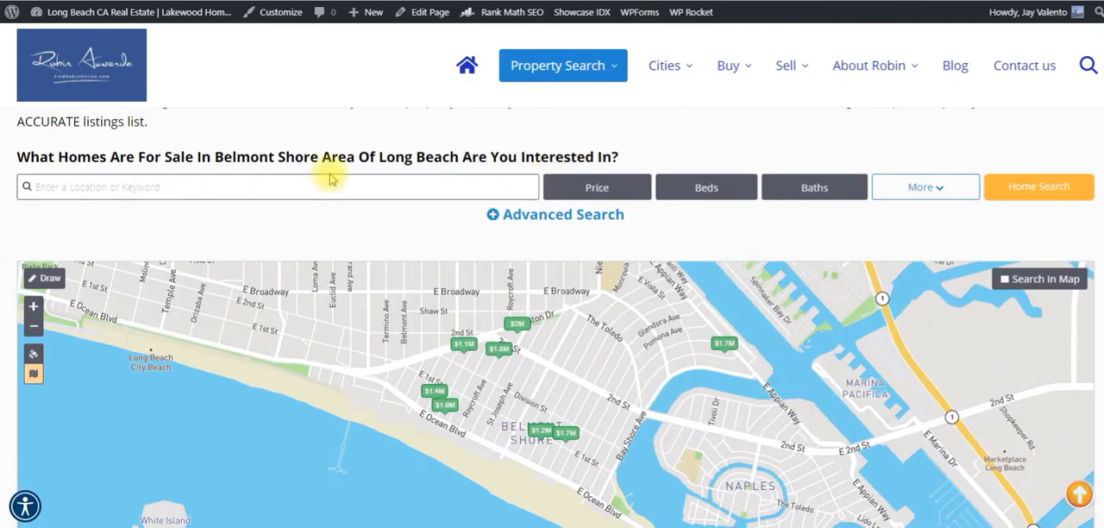
scroll(353, 215, down, 4)
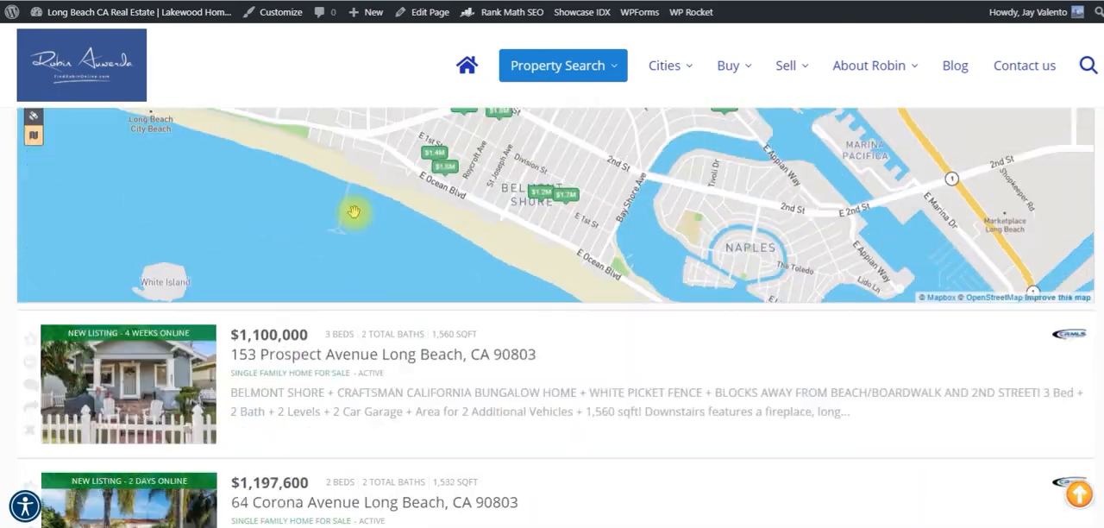
scroll(353, 211, down, 2)
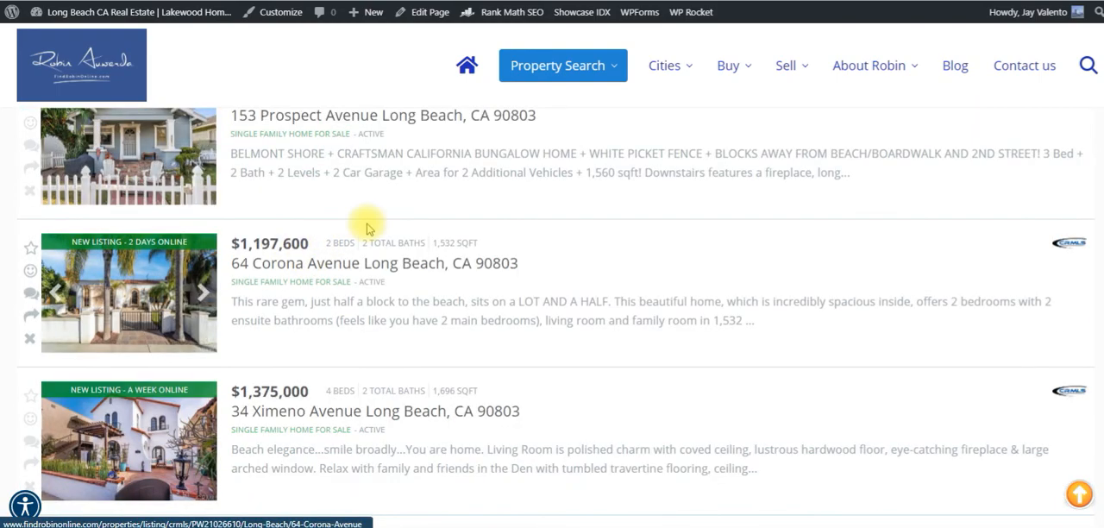
scroll(527, 345, down, 7)
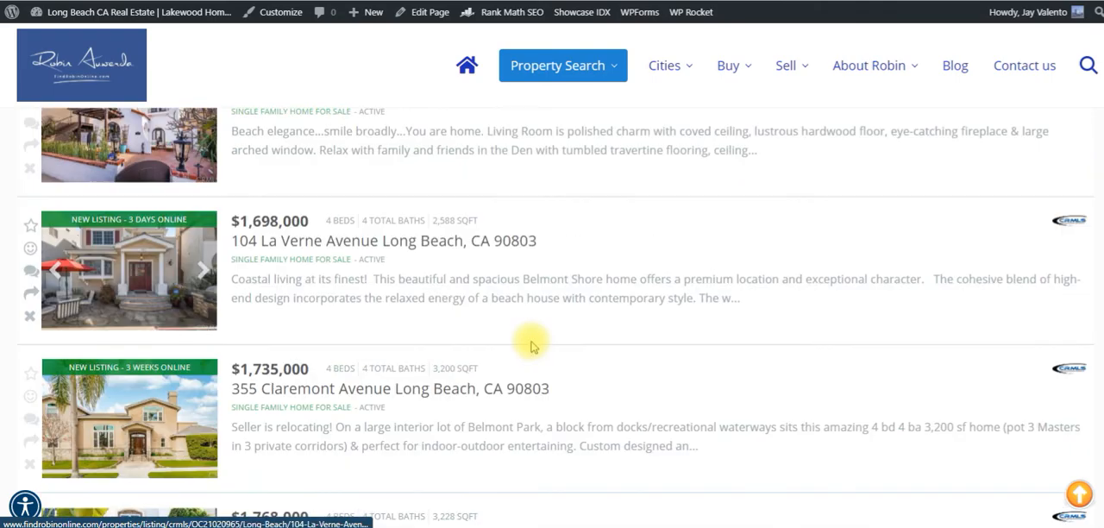
scroll(531, 345, down, 6)
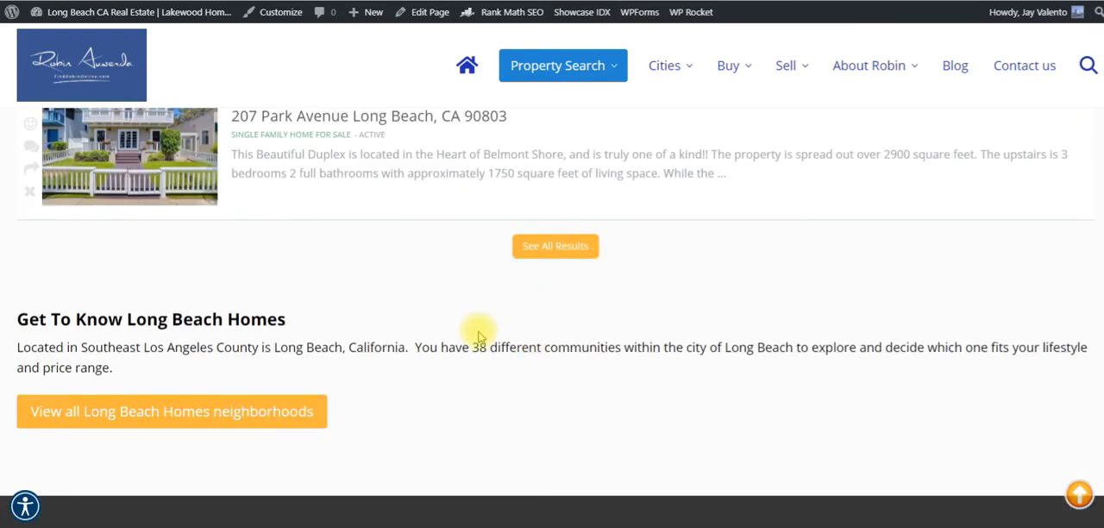
scroll(521, 394, down, 3)
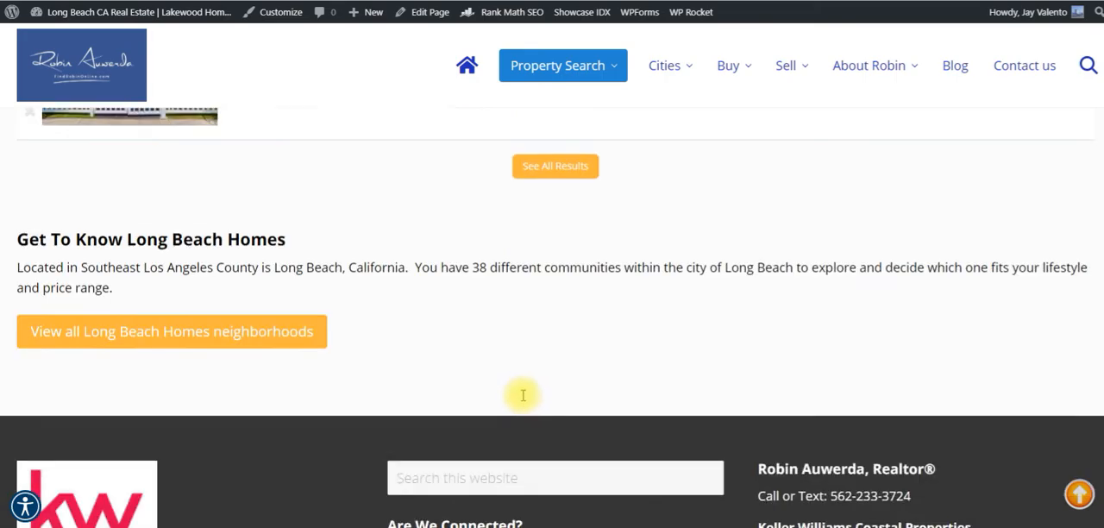
scroll(520, 394, up, 4)
scroll(365, 202, up, 15)
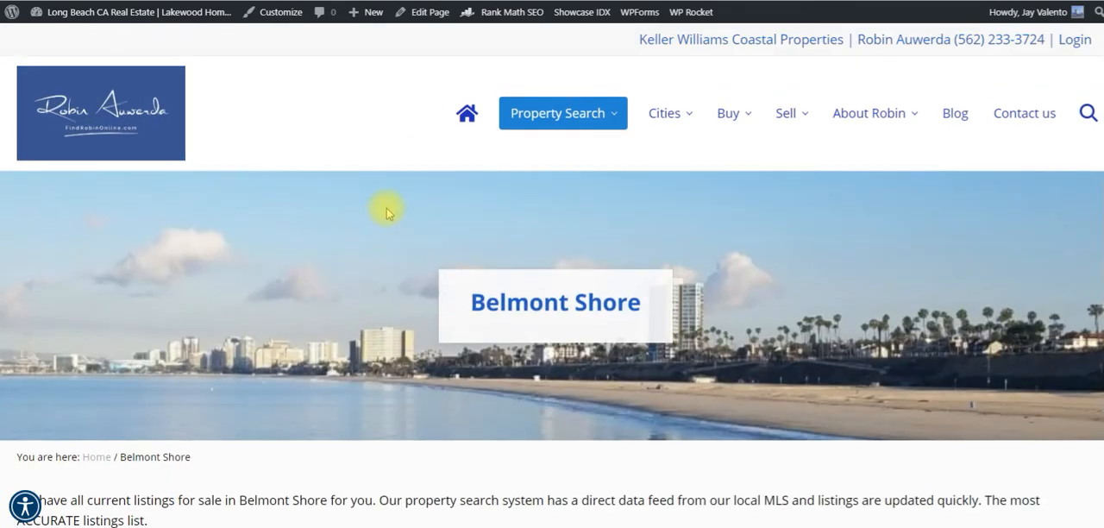
mouse_move(627, 128)
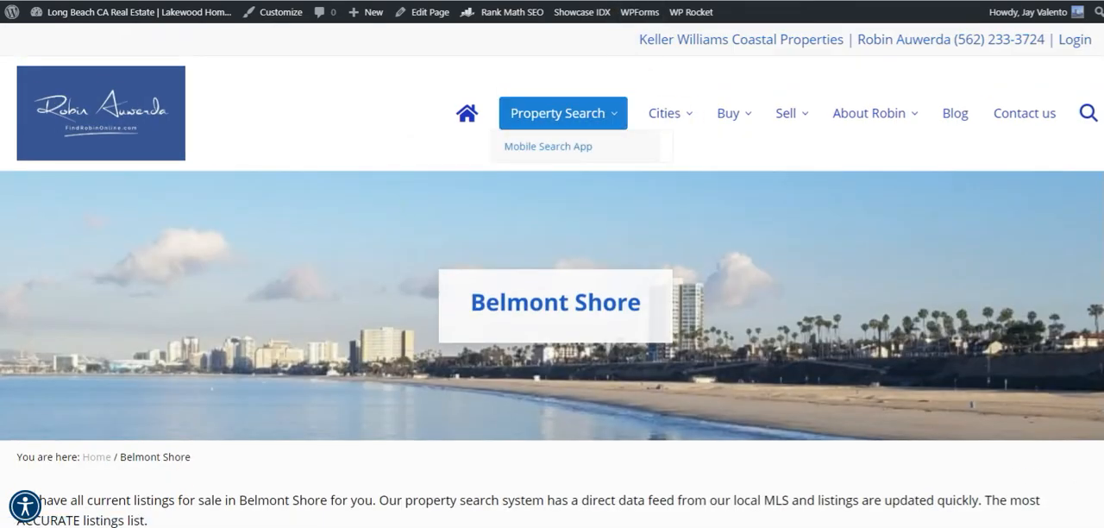
Return to the neighborhood table in Ninja Tables and open the Park Estates row on the second page for editing.
click(660, 0)
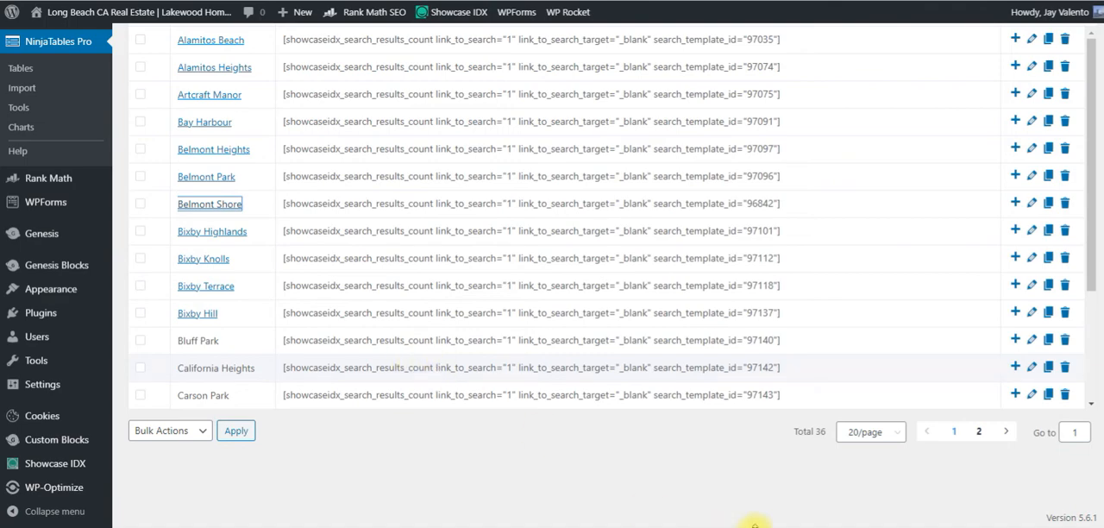
click(981, 434)
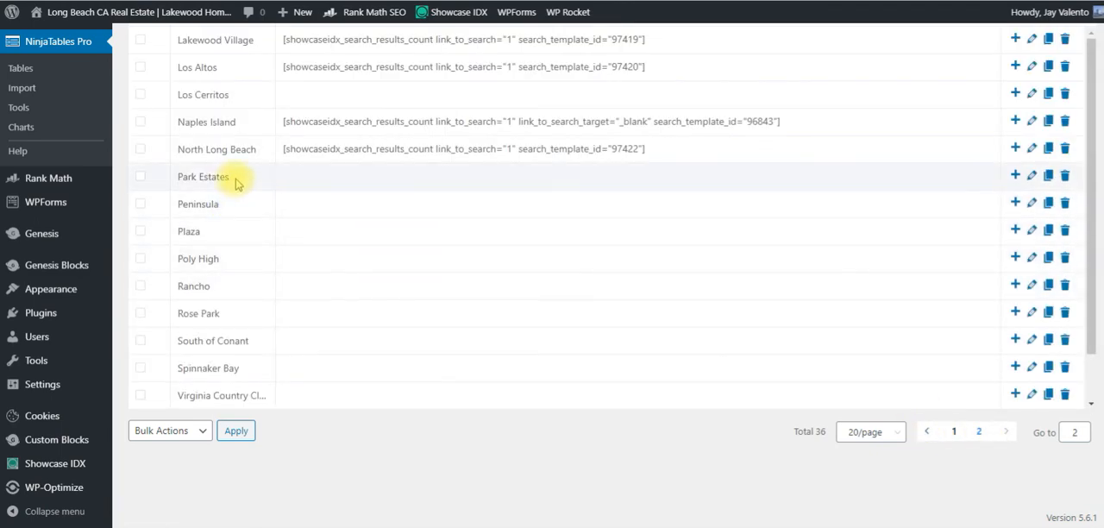
click(1032, 176)
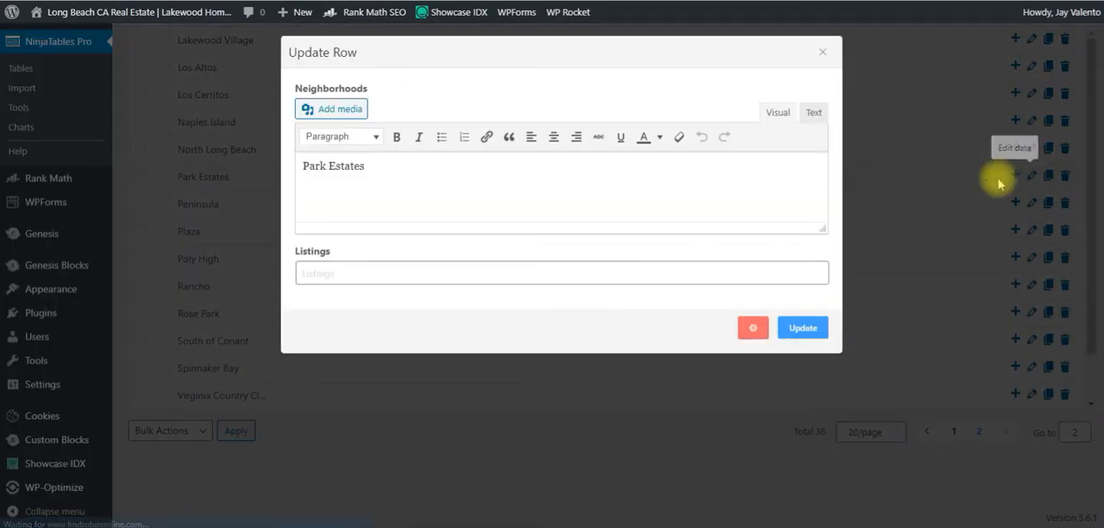
Try to link the Park Estates neighborhood name to a site page by searching for "park estates".
drag(370, 167, 294, 158)
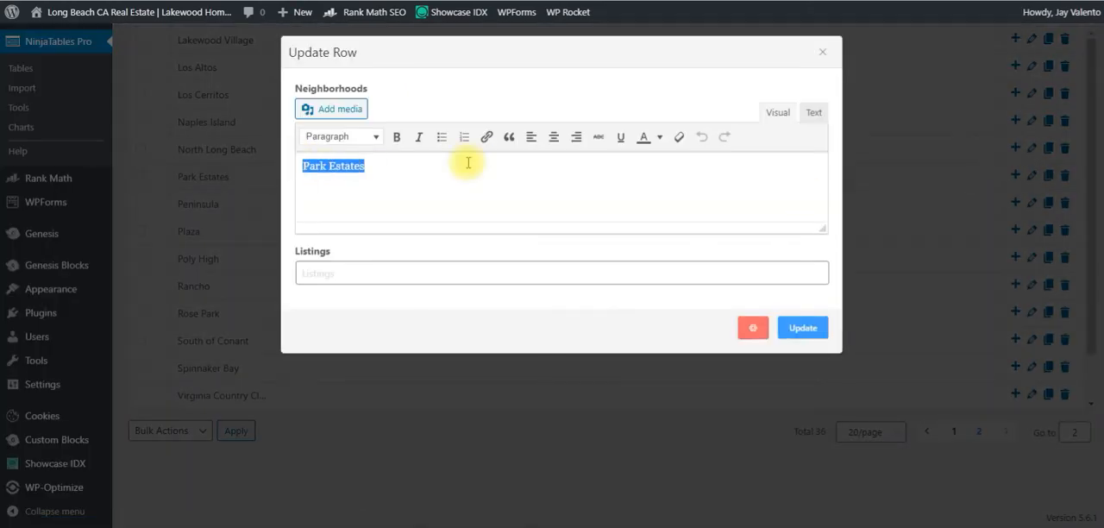
click(487, 140)
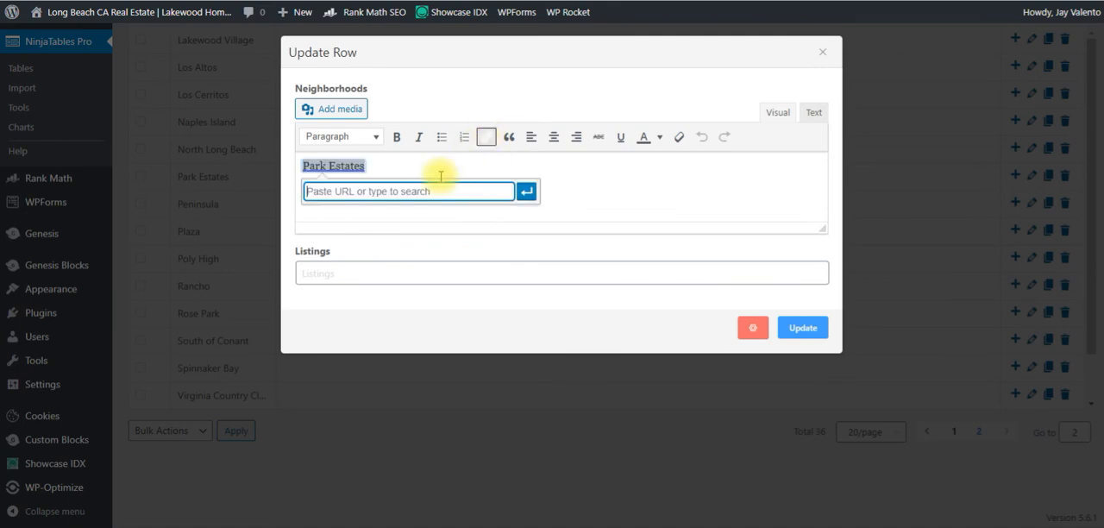
text(park)
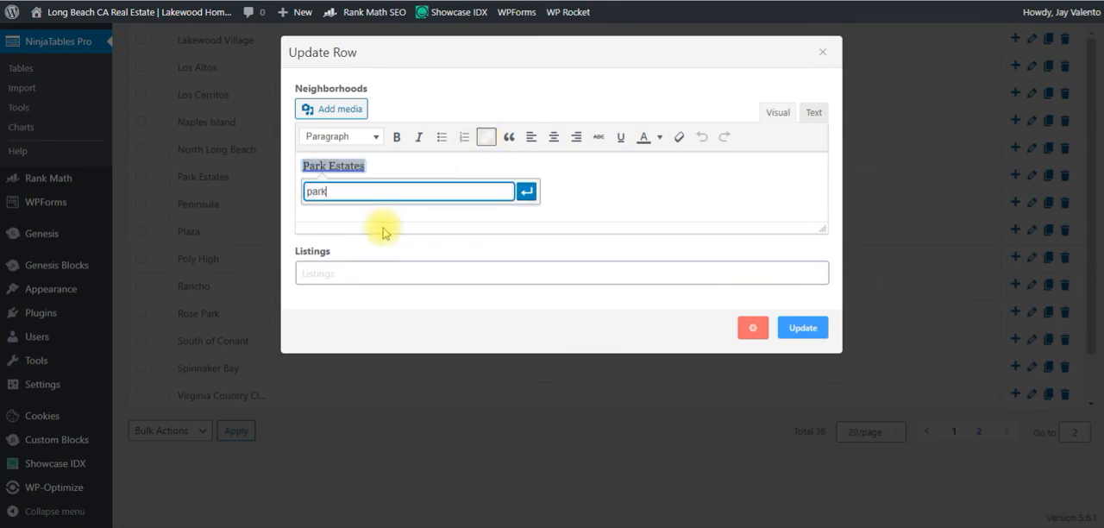
text( estates)
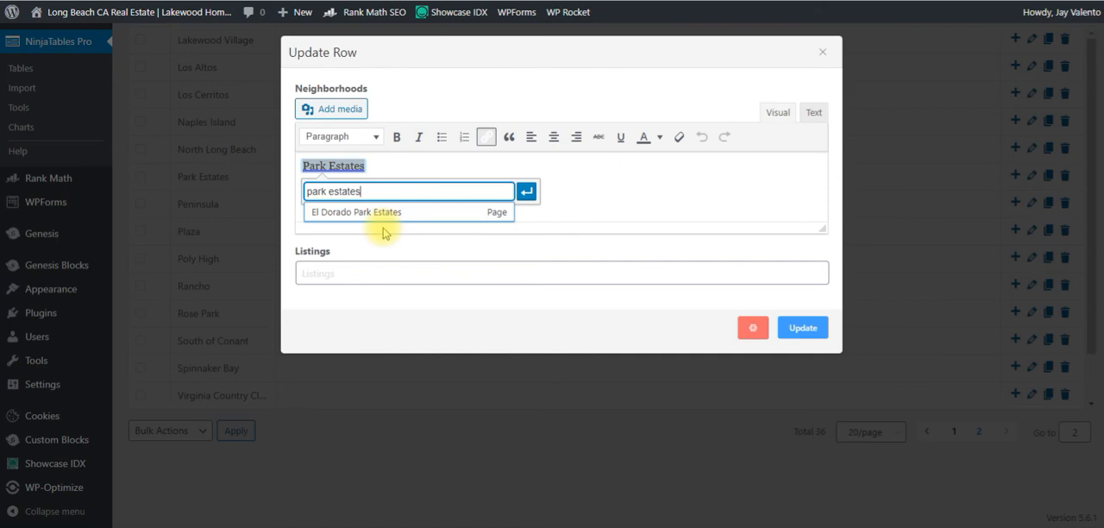
key(BackSpace)
key(BackSpace)
key(BackSpace)
key(BackSpace)
key(BackSpace)
key(BackSpace)
key(BackSpace)
key(BackSpace)
key(BackSpace)
key(BackSpace)
key(BackSpace)
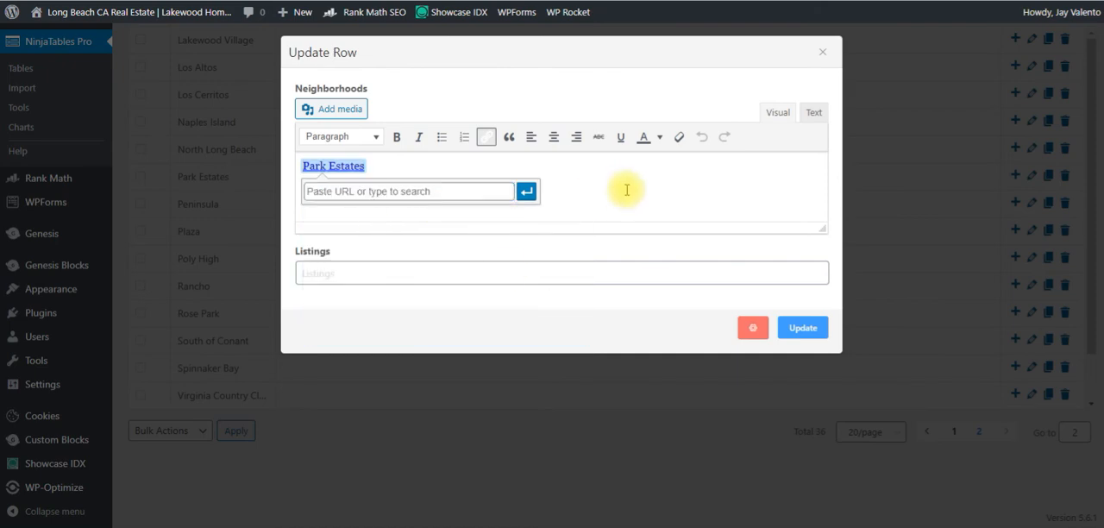
click(493, 279)
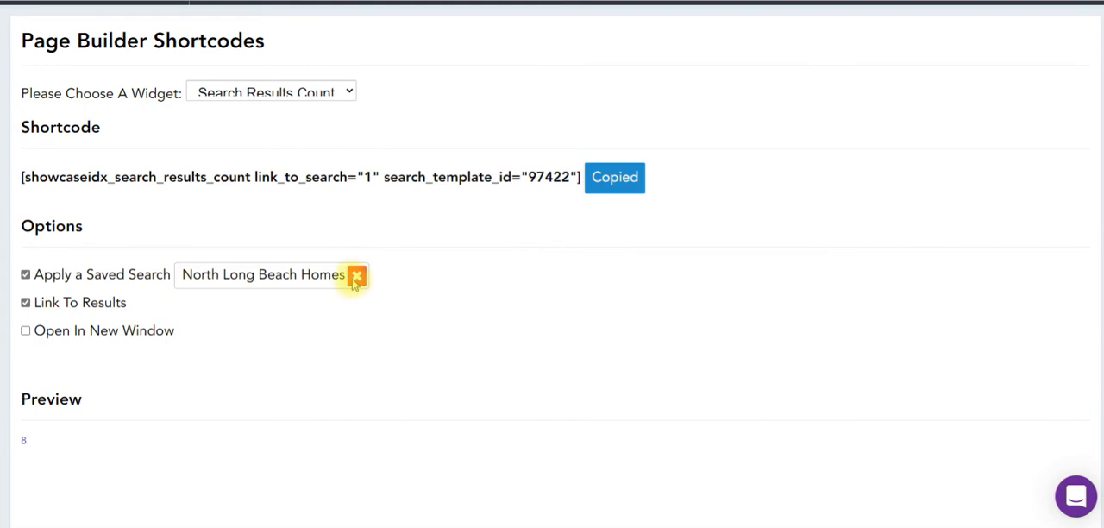
Switch the results-count shortcode in Showcase IDX to the Park Estates LBC Homes saved search and copy it.
click(357, 274)
click(260, 277)
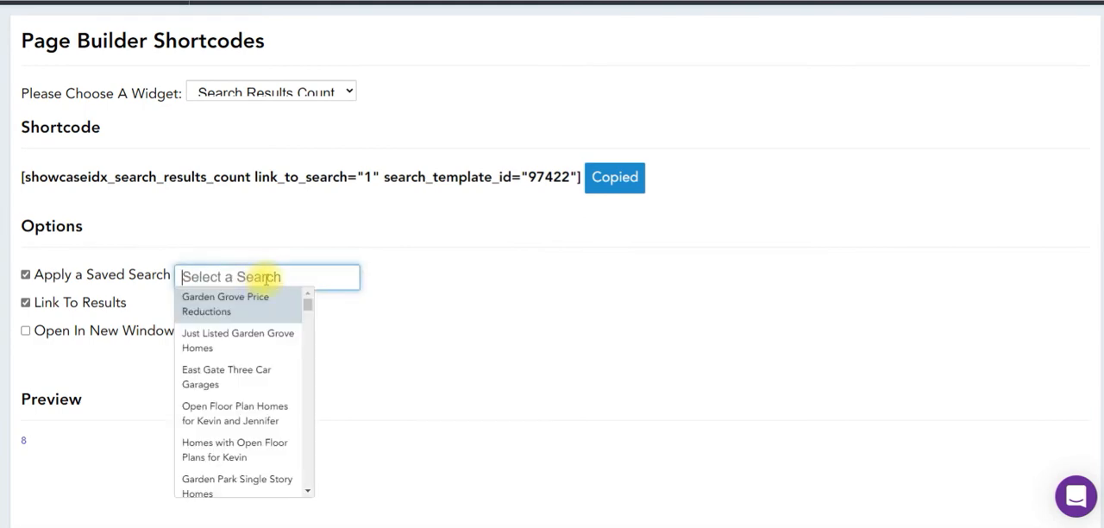
text(park)
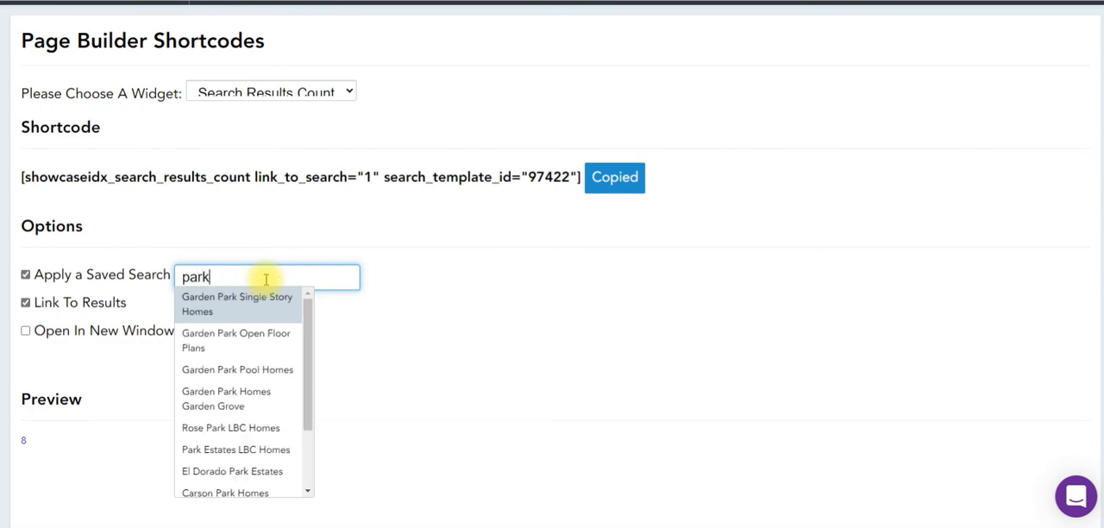
text( est)
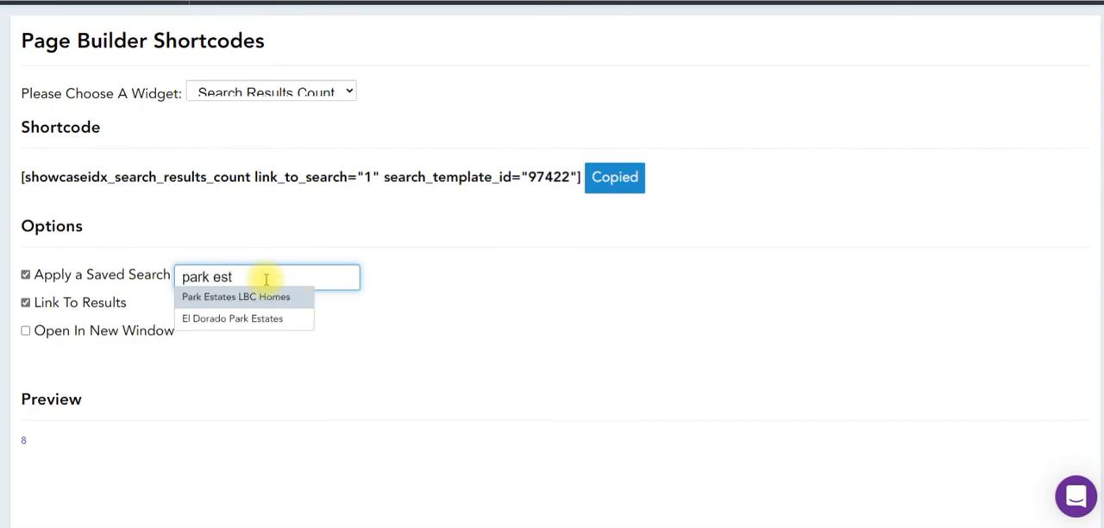
click(271, 297)
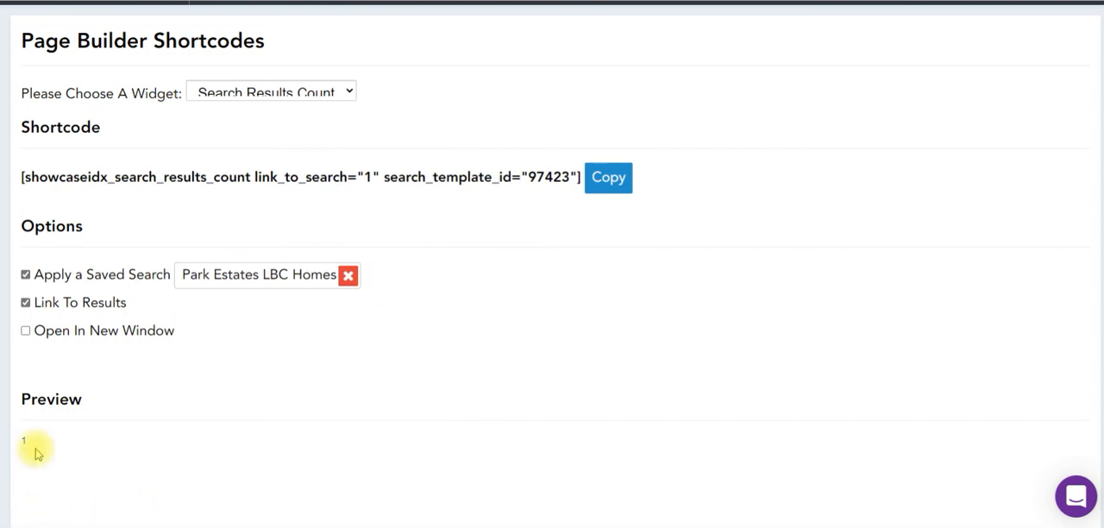
click(609, 179)
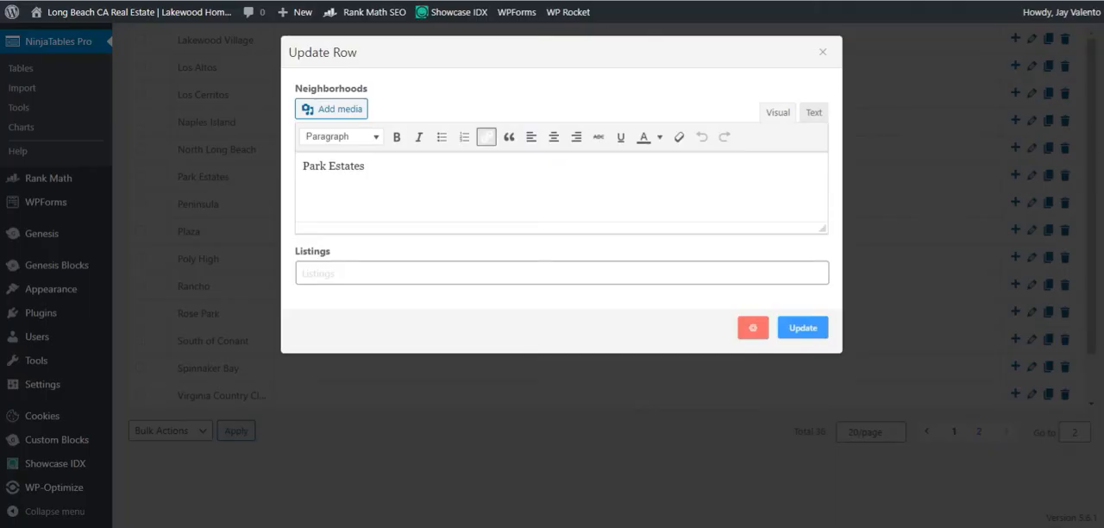
Paste the copied shortcode into the Park Estates row's Listings value and save the row.
click(572, 276)
key(ctrl+v)
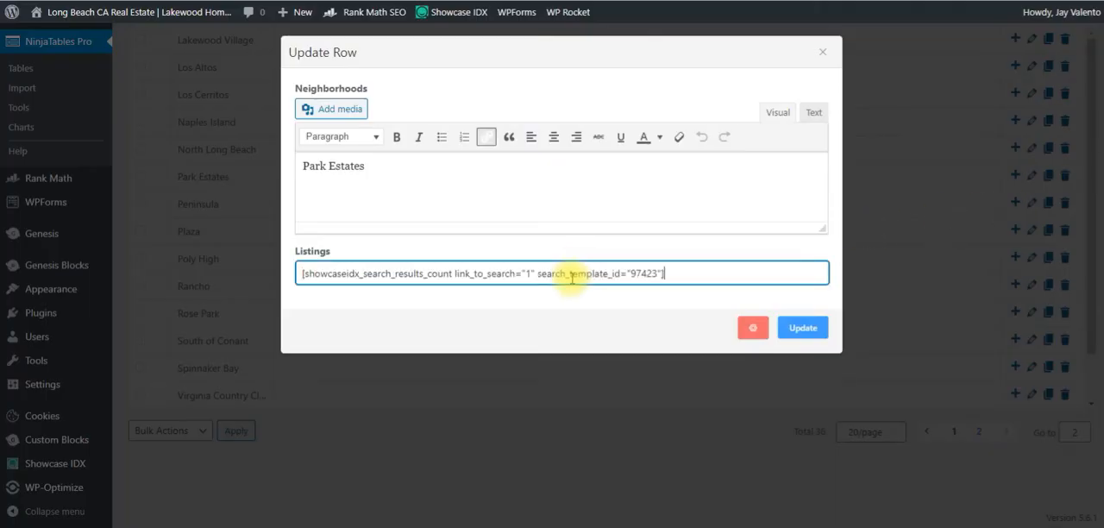
click(804, 327)
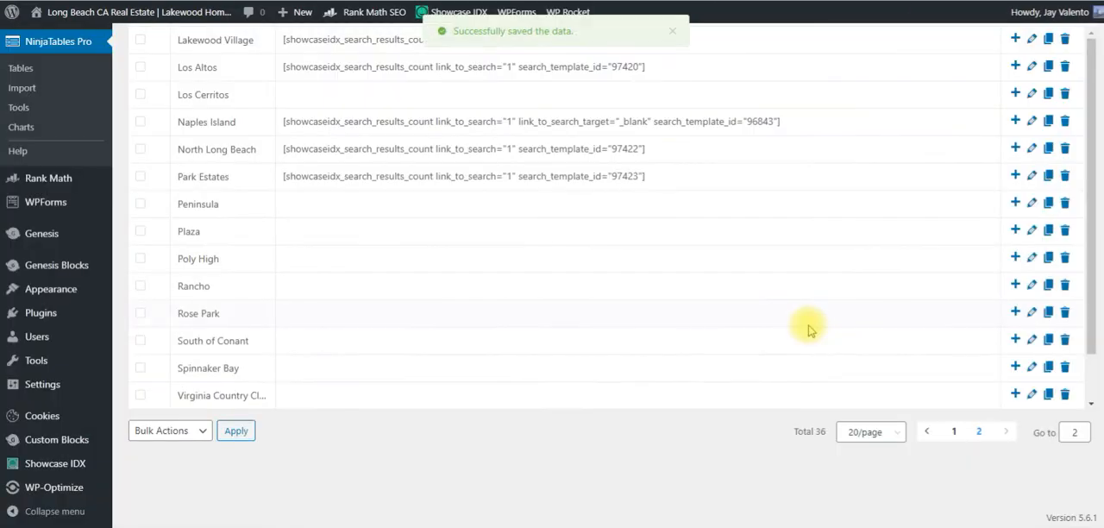
Examine the neighborhoods and listing counts on both pages of the live Long Beach California Neighborhoods table.
scroll(716, 271, up, 2)
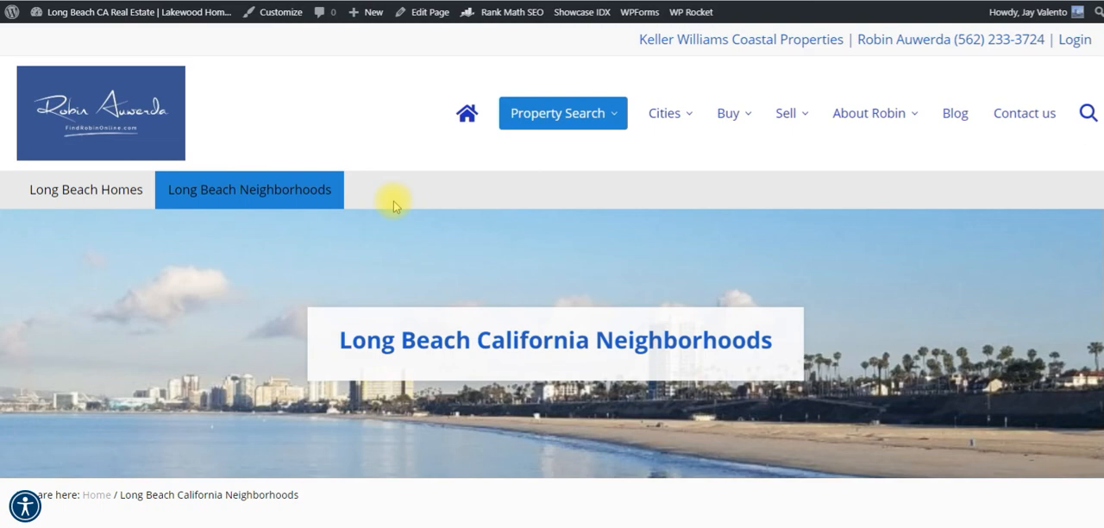
scroll(393, 207, down, 5)
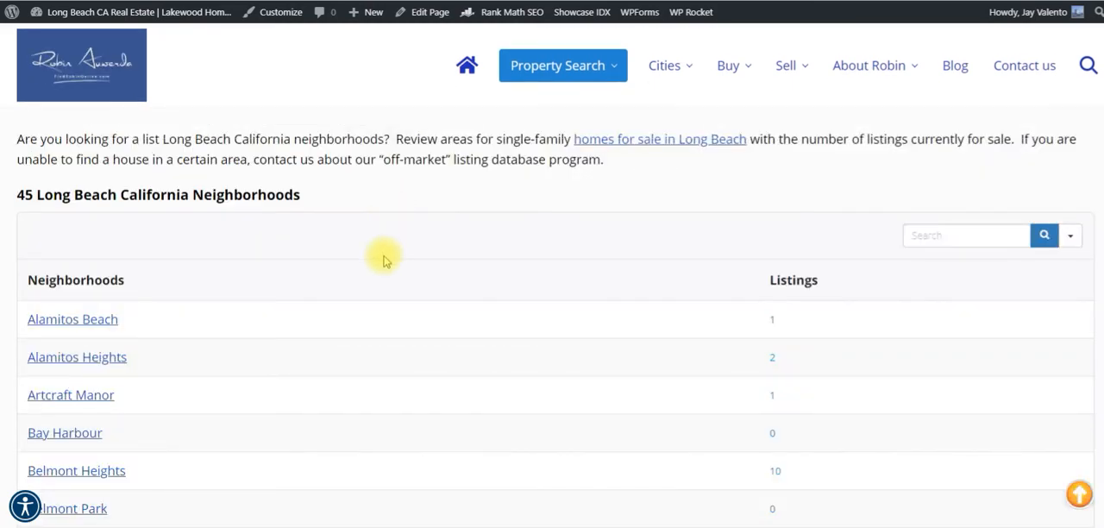
scroll(388, 256, down, 4)
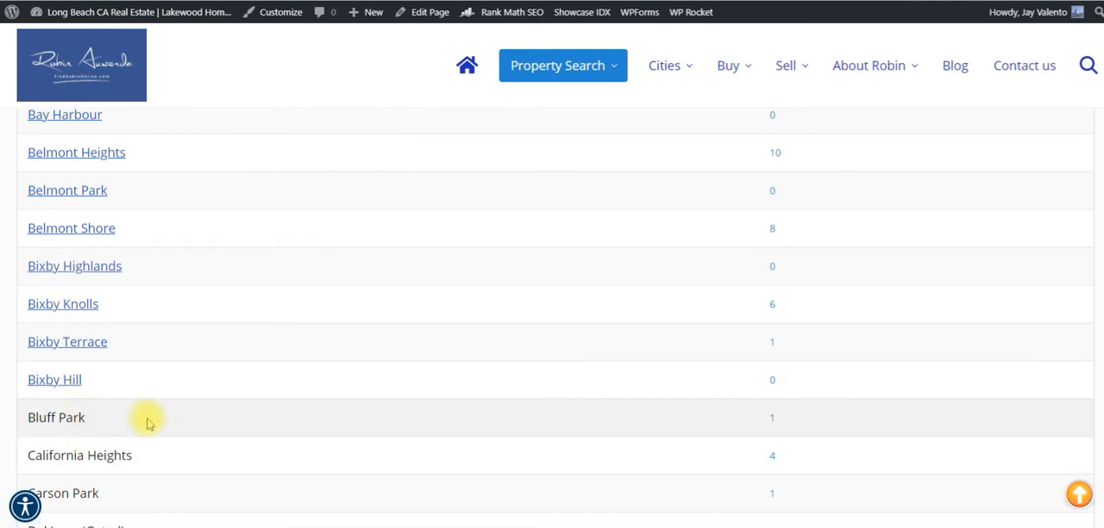
scroll(143, 421, down, 4)
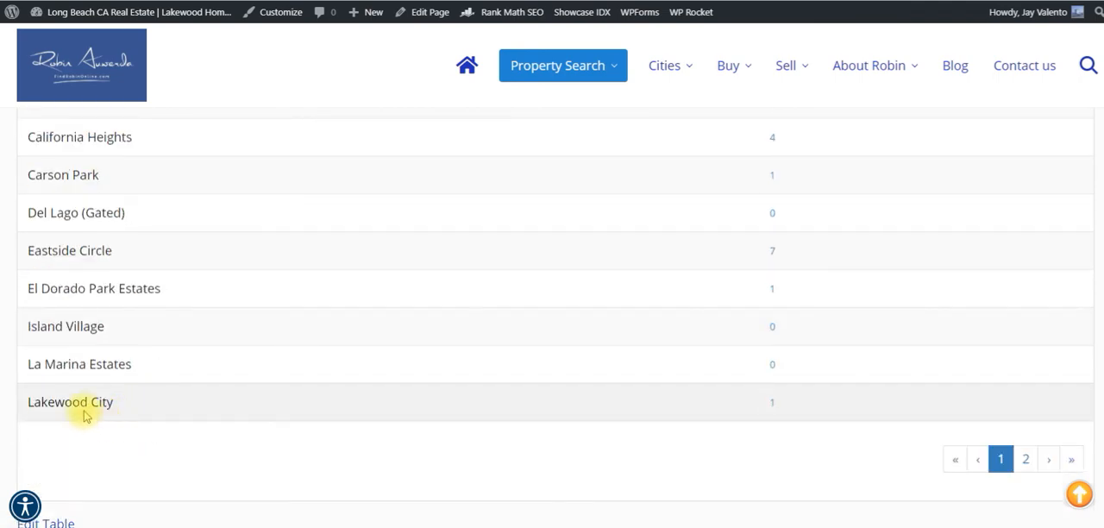
click(1033, 469)
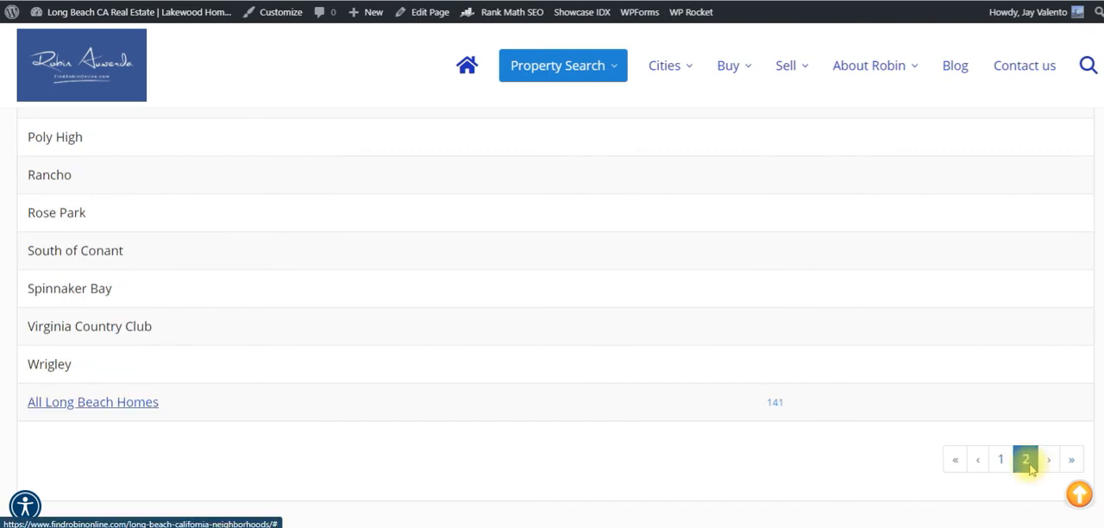
scroll(488, 377, up, 3)
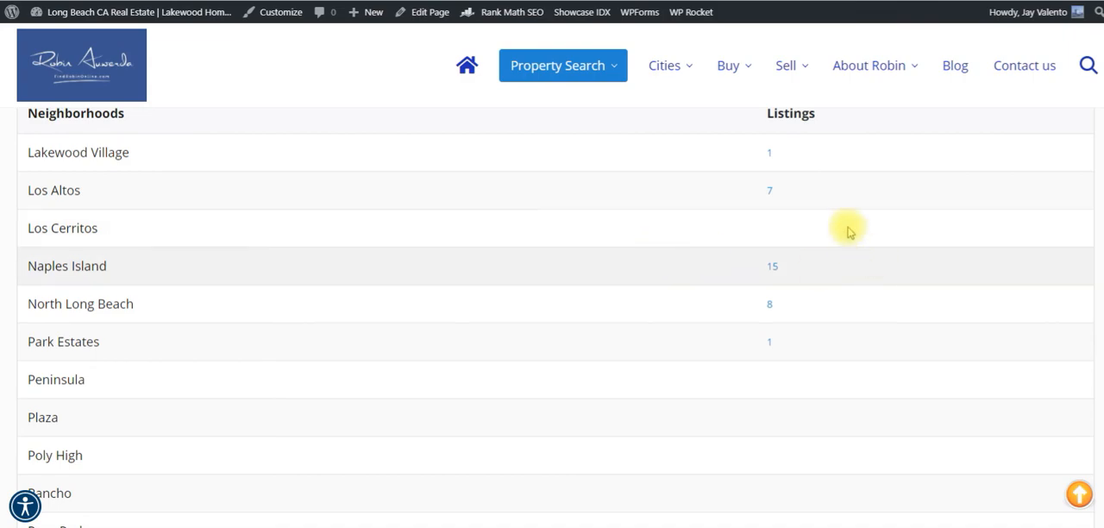
scroll(834, 243, up, 3)
scroll(811, 311, down, 1)
scroll(789, 376, down, 3)
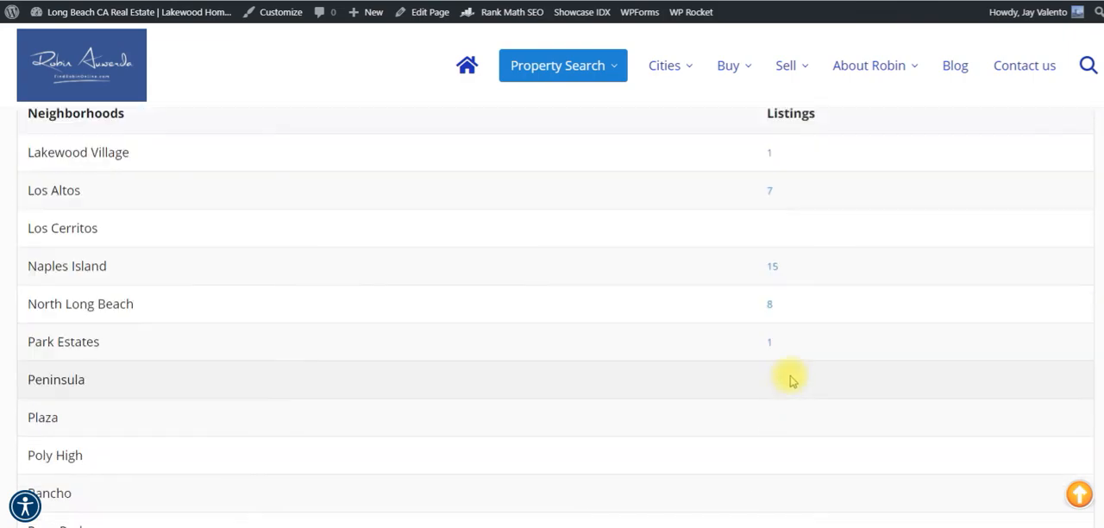
scroll(788, 345, up, 3)
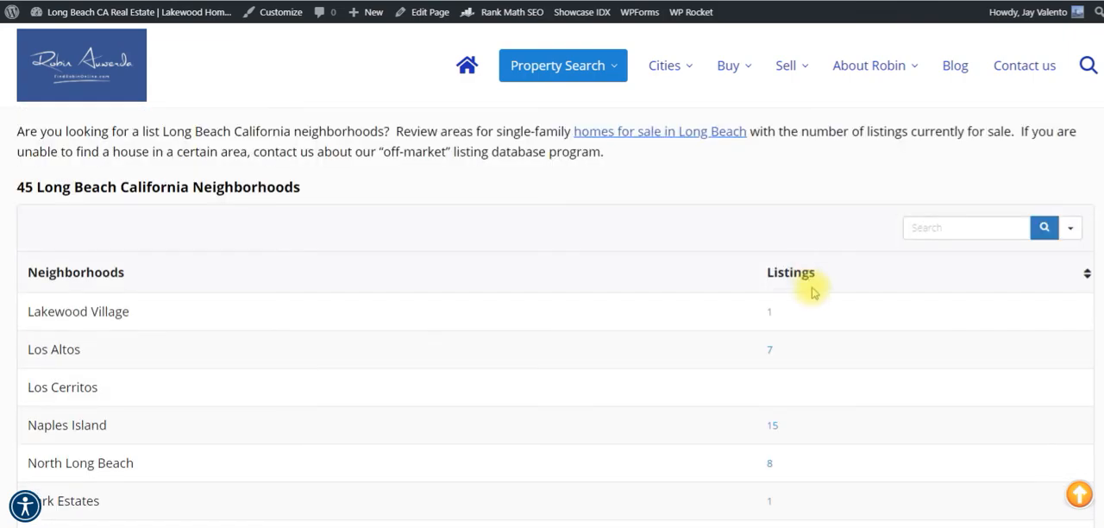
Add a column named Price Ranges to the Sidebar-Long-Beach-Neighborhoods table, keeping the Single Line Text Field data type.
mouse_move(587, 67)
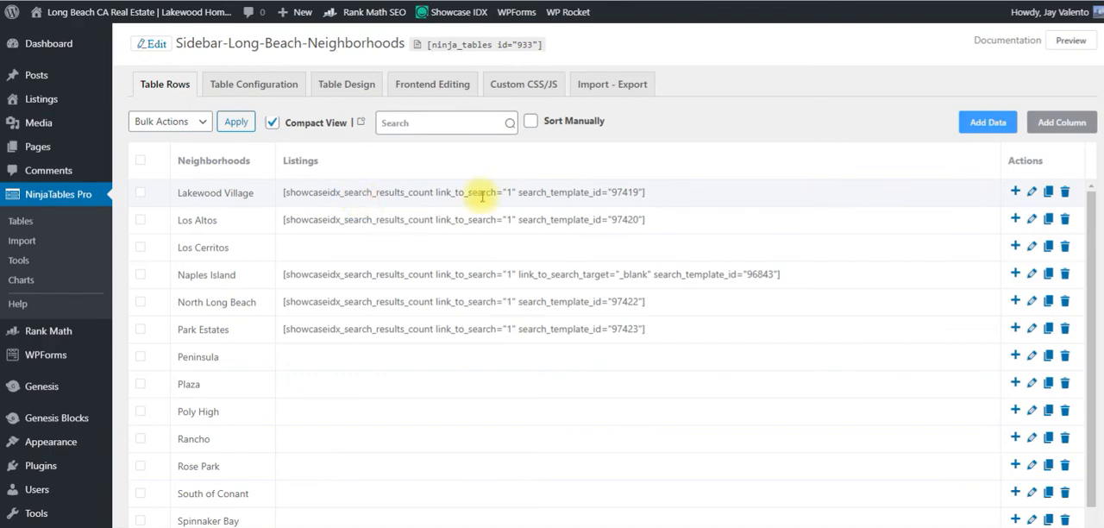
click(1066, 125)
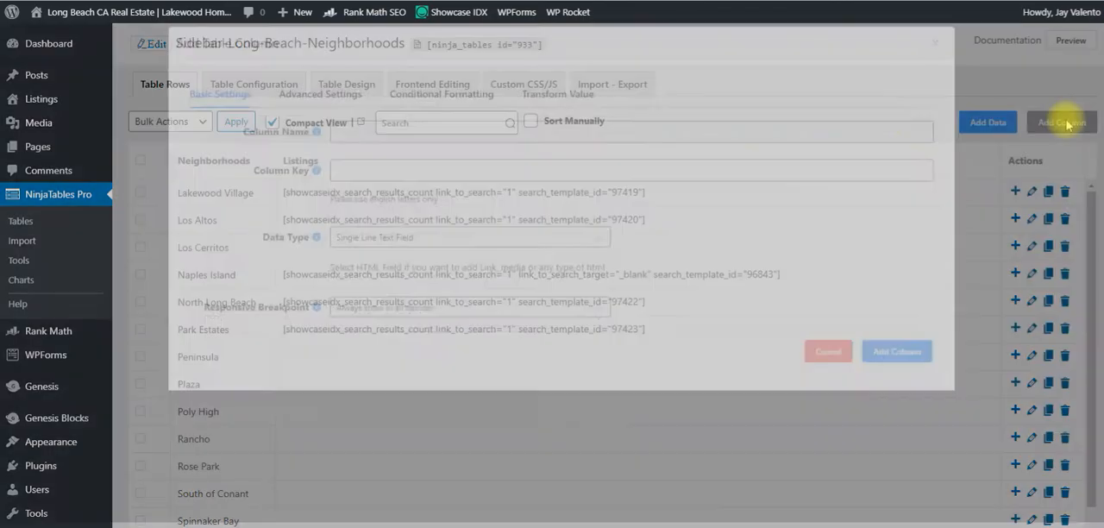
click(430, 139)
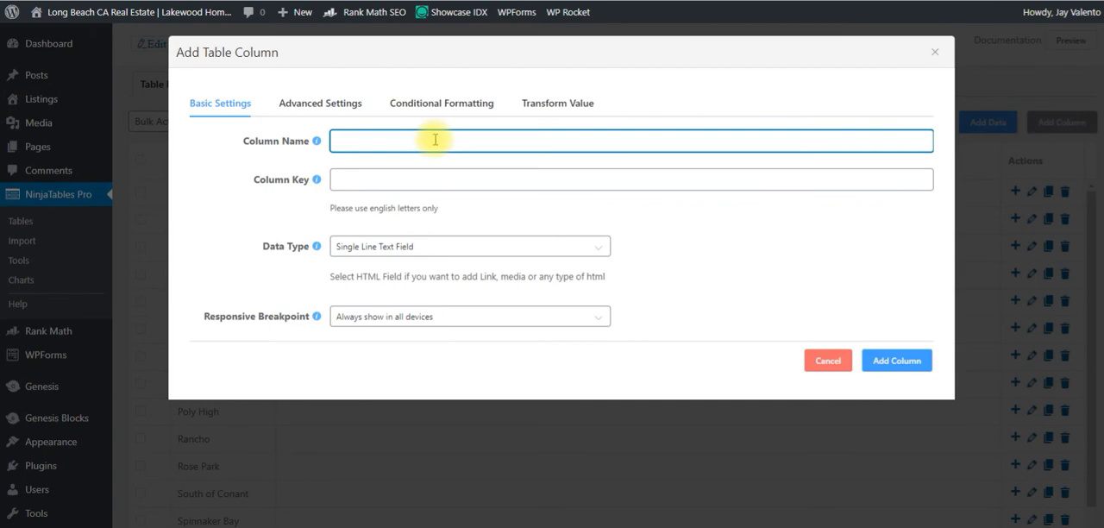
text(Price Ranges)
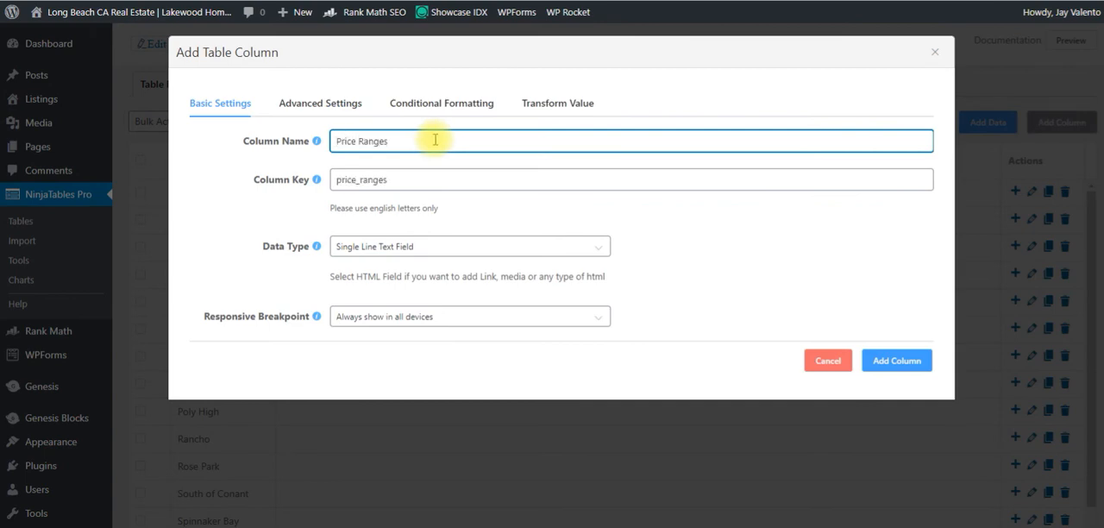
click(497, 261)
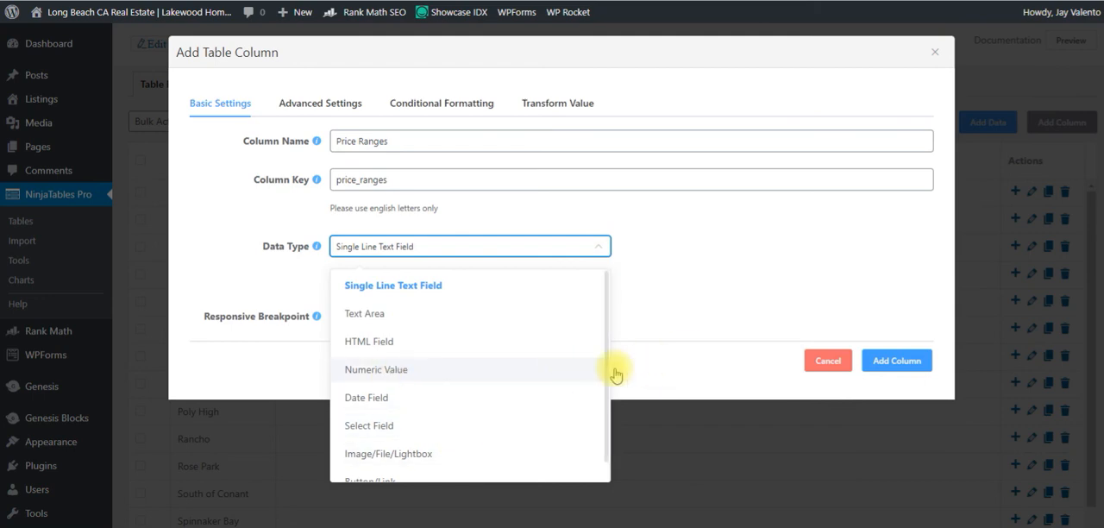
click(696, 332)
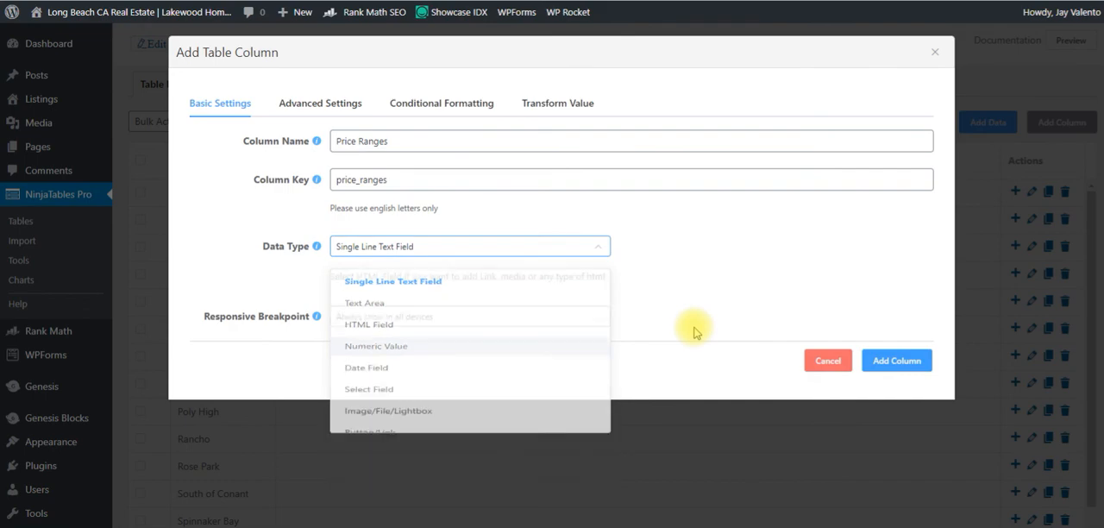
click(905, 362)
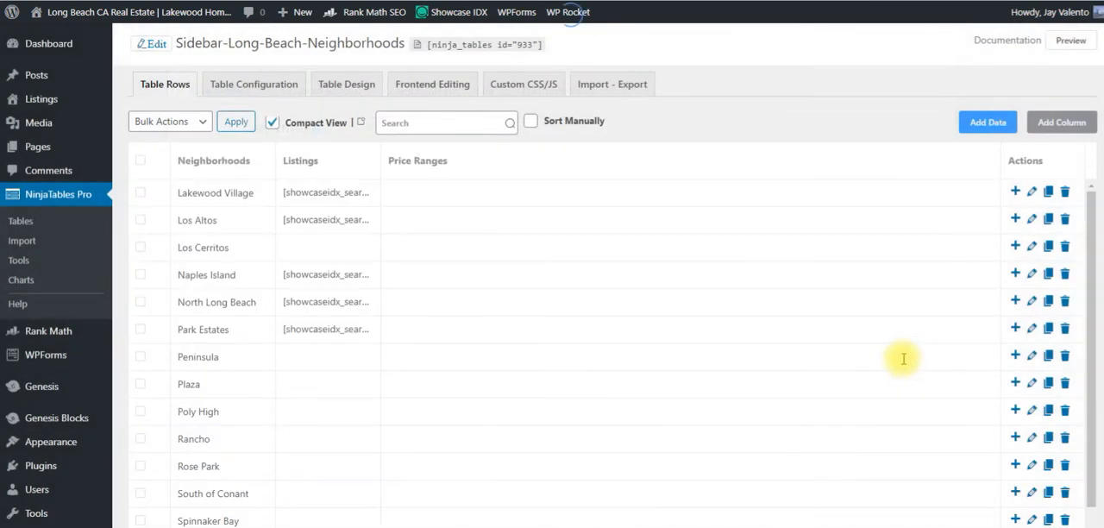
Try the price range "$800,000 to 1.5 million" in the Lakewood Village row, and clear the entry again.
click(430, 196)
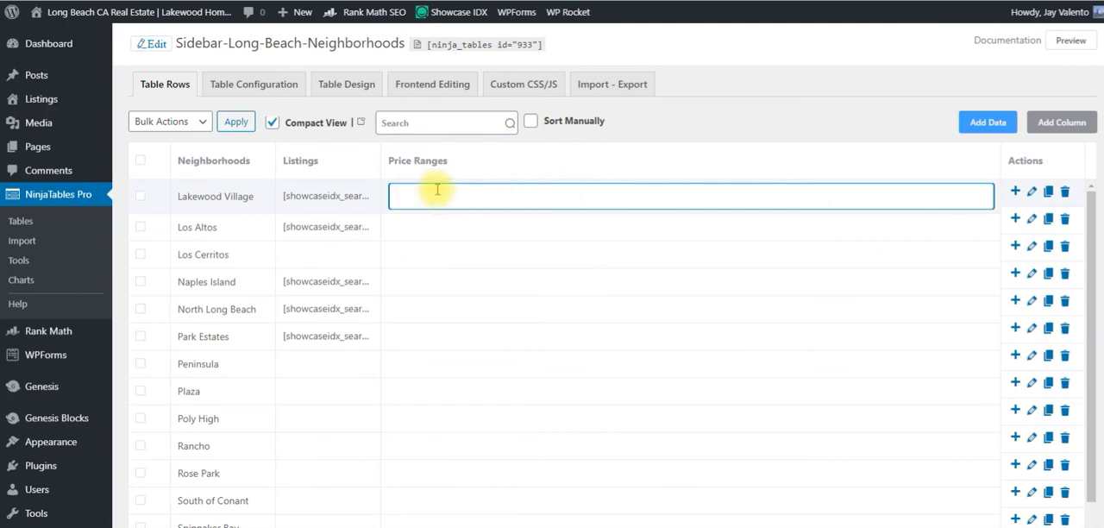
text($800,000 -)
text(o 1.5 million)
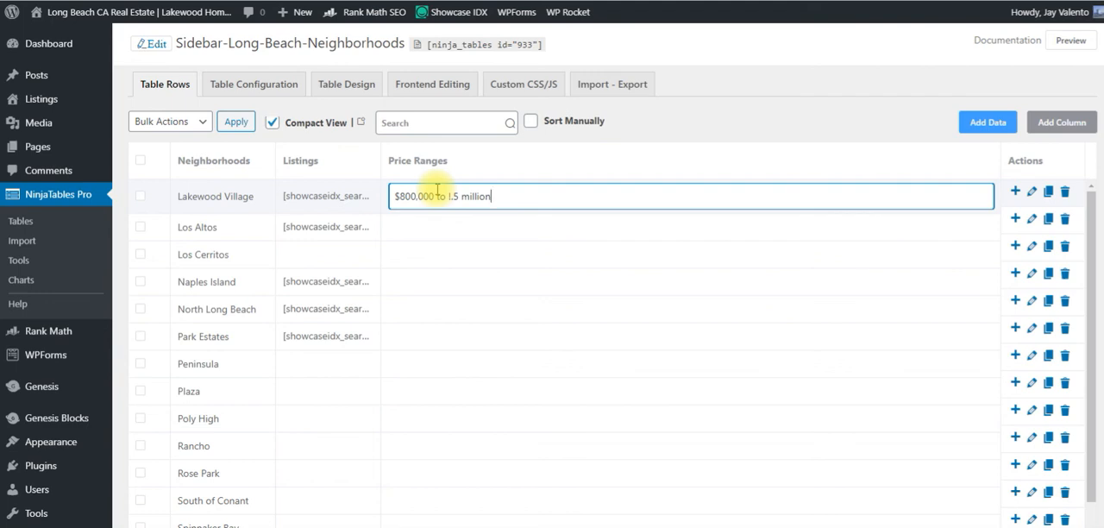
key(BackSpace)
key(BackSpace)
key(BackSpace)
key(BackSpace)
key(BackSpace)
key(BackSpace)
key(BackSpace)
key(BackSpace)
key(BackSpace)
key(BackSpace)
key(BackSpace)
key(BackSpace)
key(BackSpace)
key(BackSpace)
key(BackSpace)
key(BackSpace)
key(BackSpace)
key(BackSpace)
key(BackSpace)
key(BackSpace)
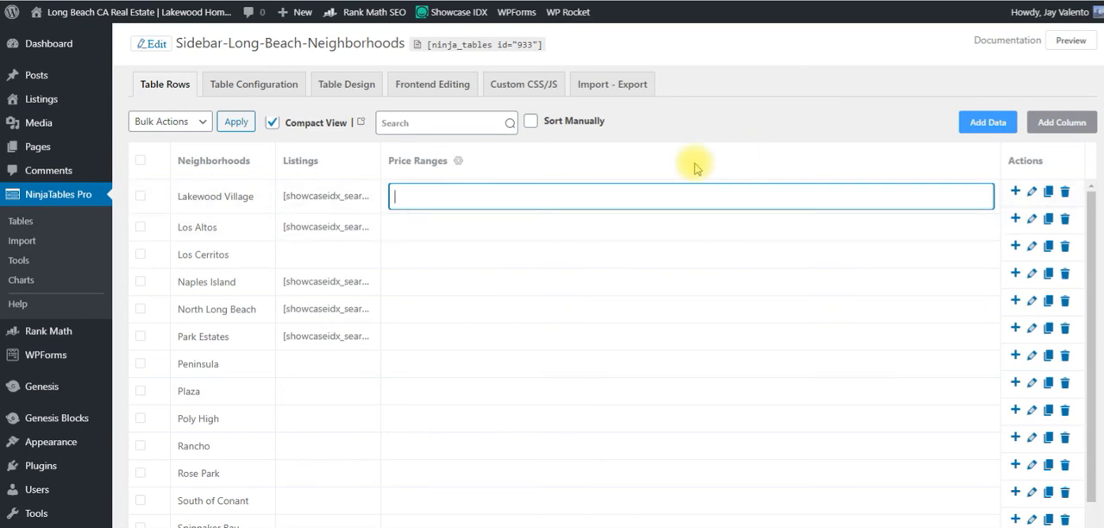
Delete the Price Ranges column from the Sidebar-Long-Beach-Neighborhoods table's configuration and confirm the deletion.
click(278, 84)
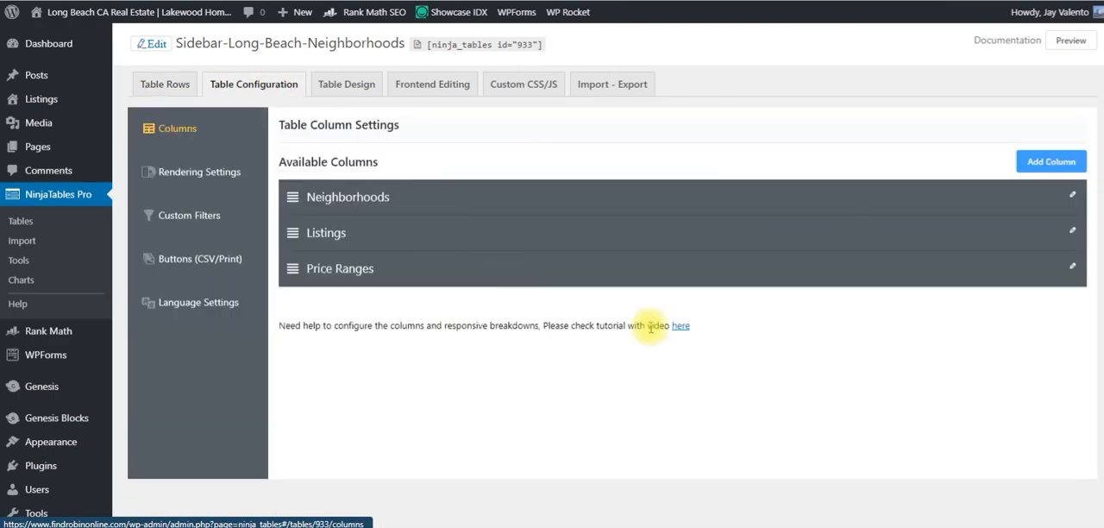
click(1072, 271)
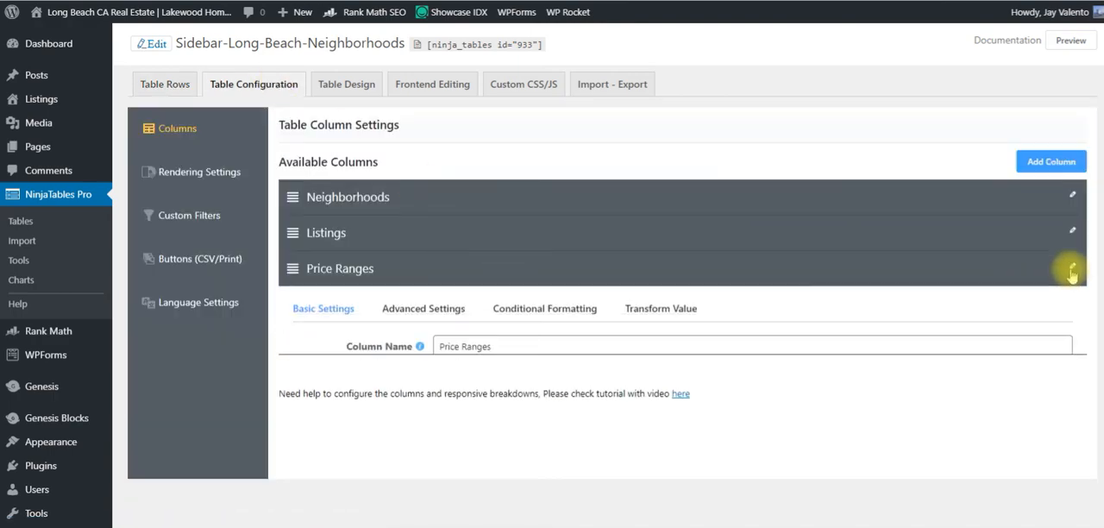
scroll(1014, 406, down, 3)
click(984, 385)
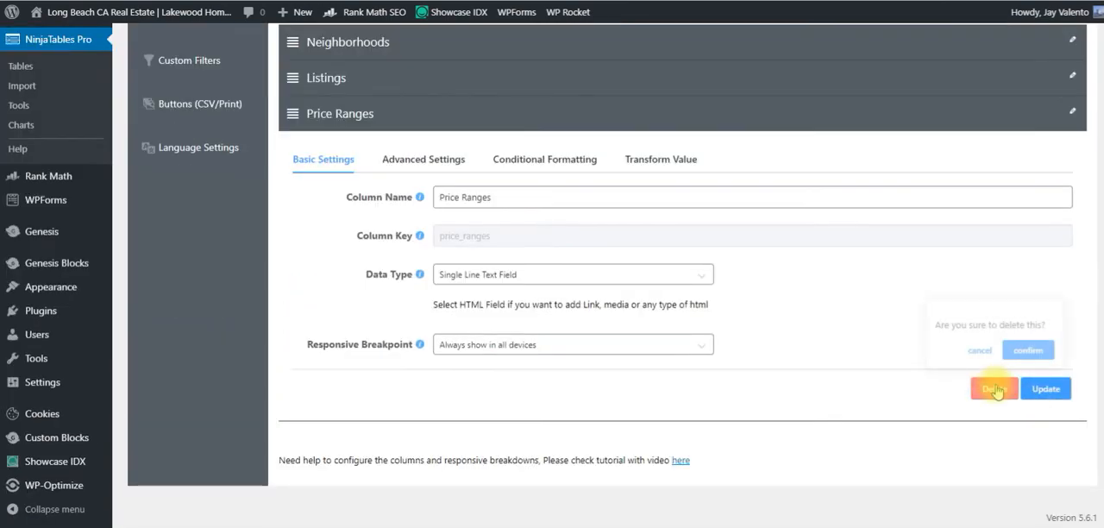
click(1029, 351)
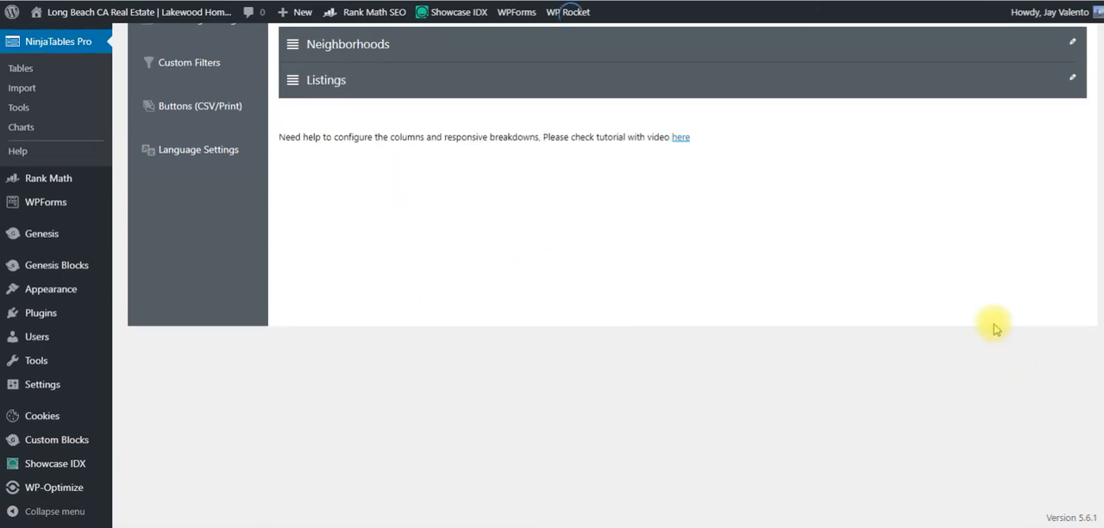
scroll(907, 296, up, 3)
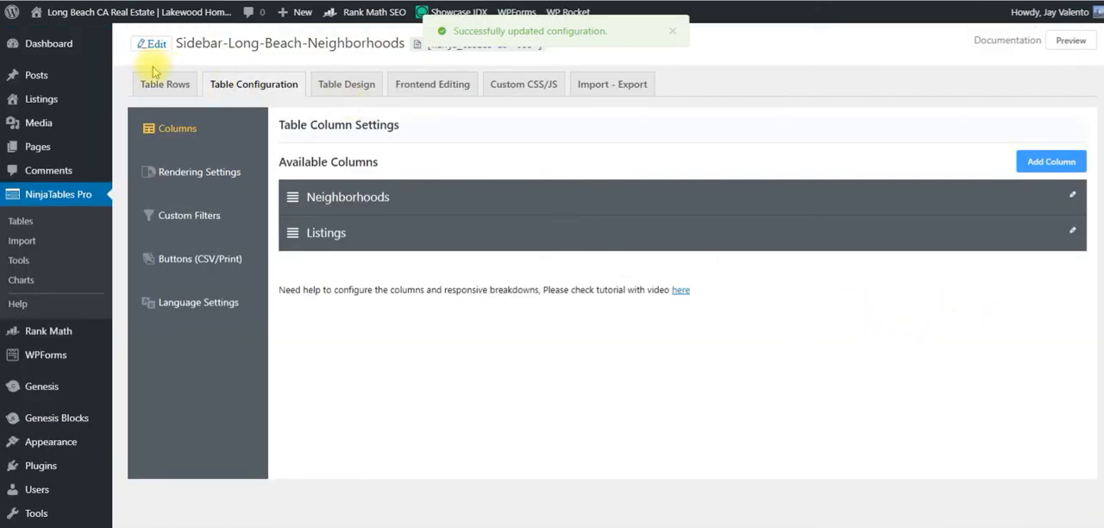
Preview the table's design in the tablet and mobile layouts.
click(350, 84)
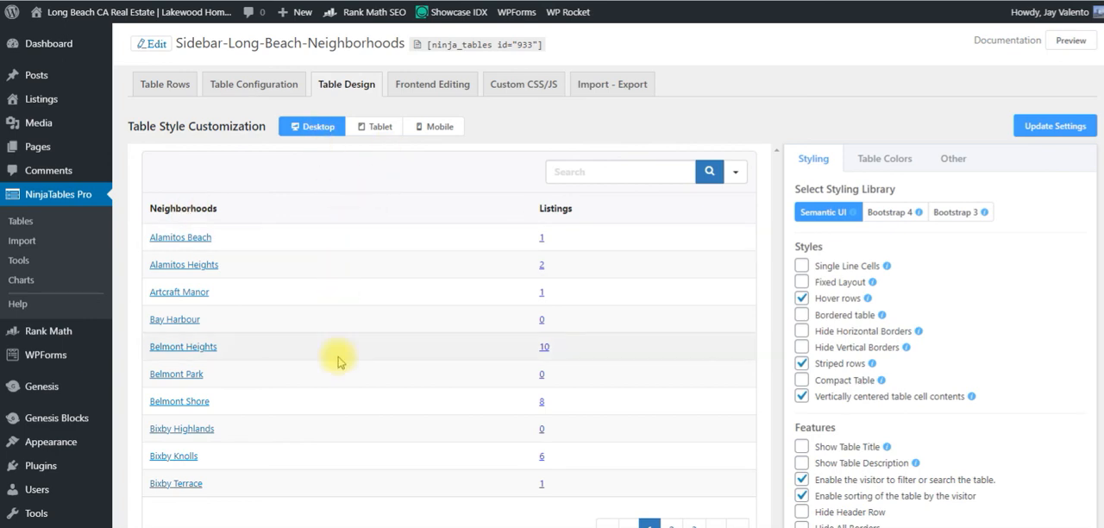
click(381, 136)
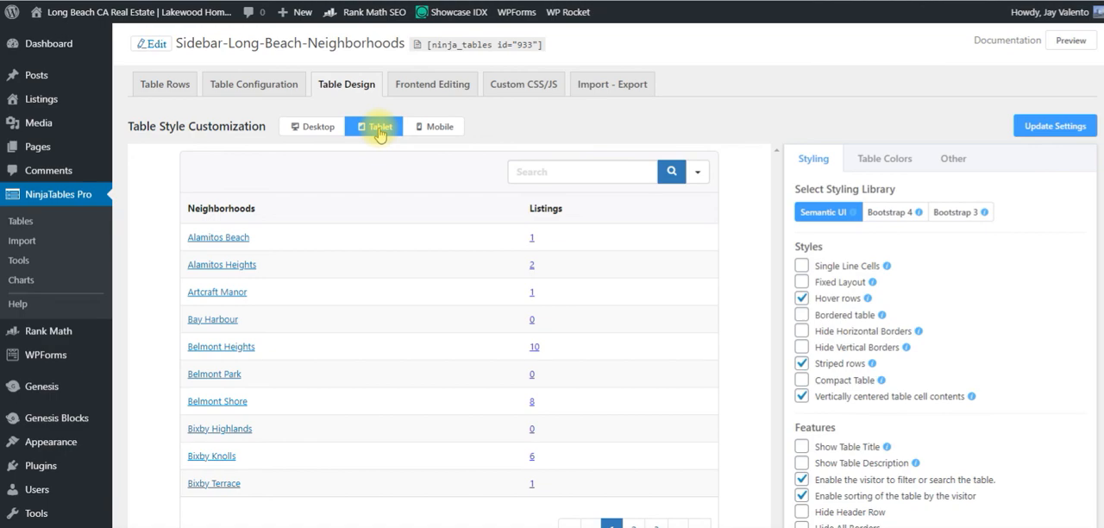
click(448, 129)
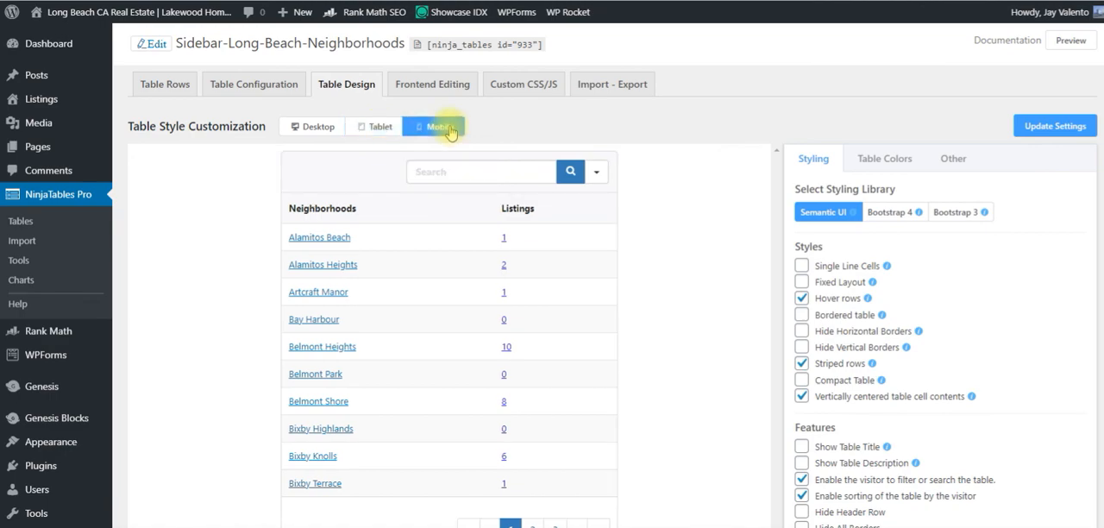
scroll(435, 242, down, 2)
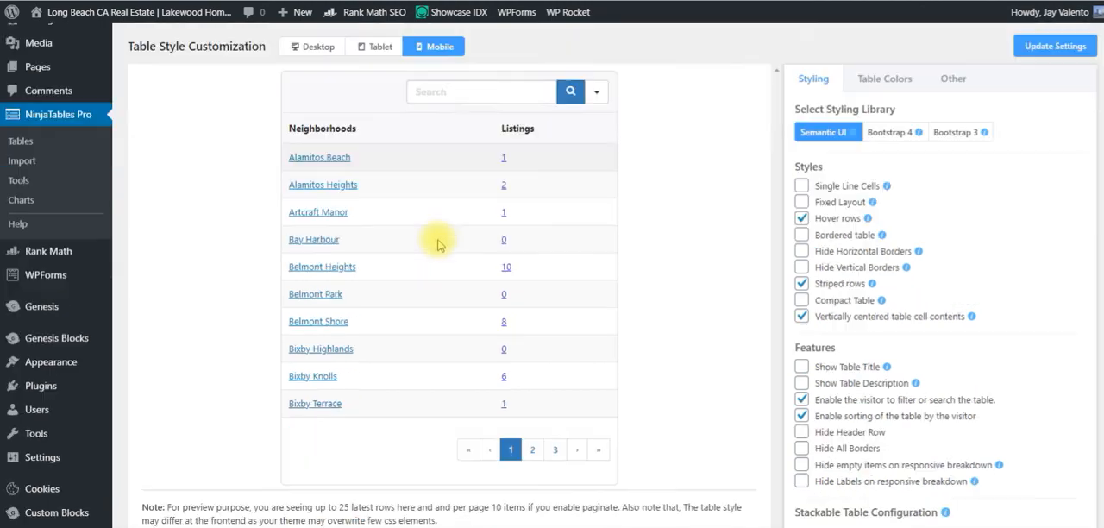
scroll(436, 242, up, 2)
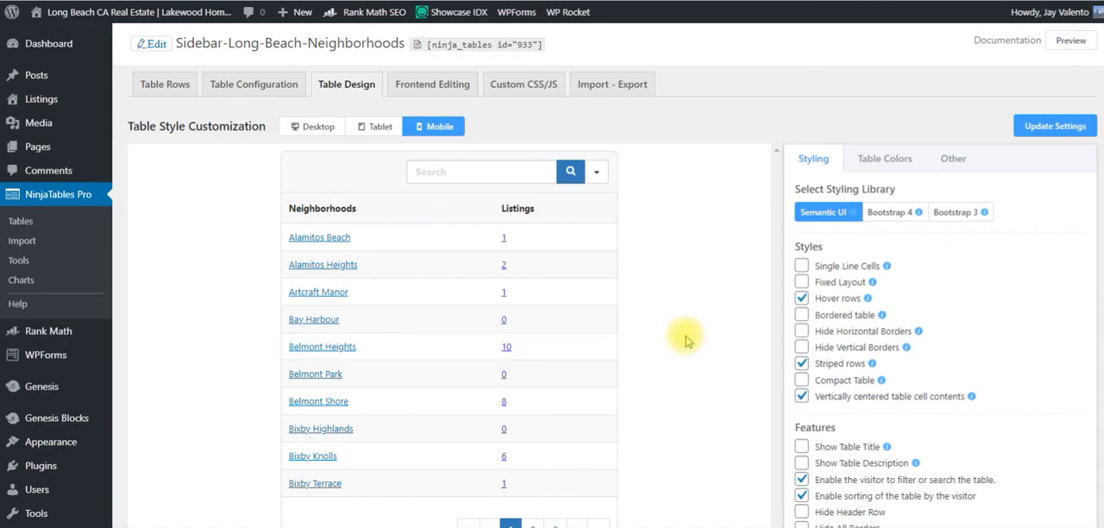
Enable the stackable table in the table design and target it at Mobile Device.
scroll(684, 340, down, 1)
scroll(703, 365, down, 2)
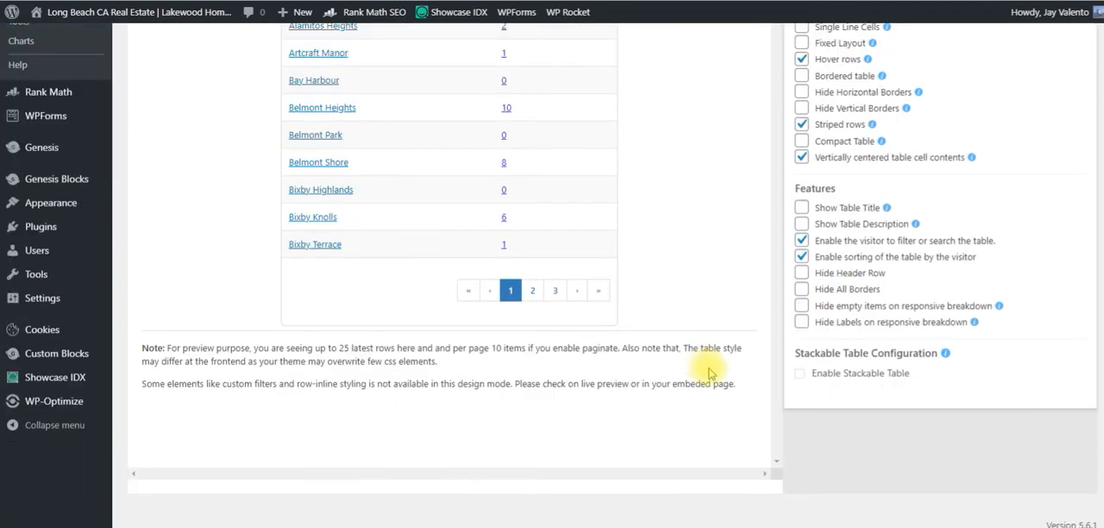
click(800, 373)
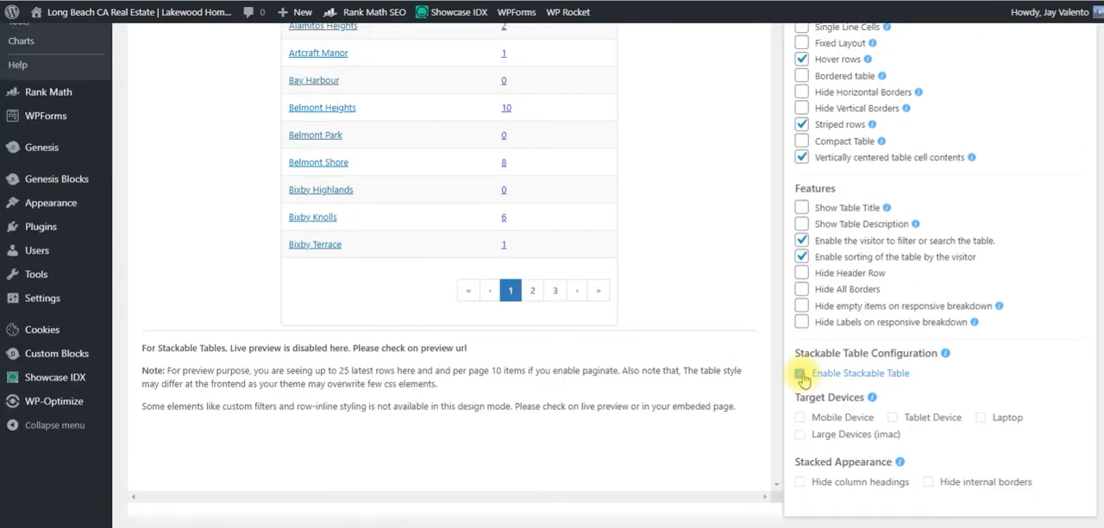
click(800, 419)
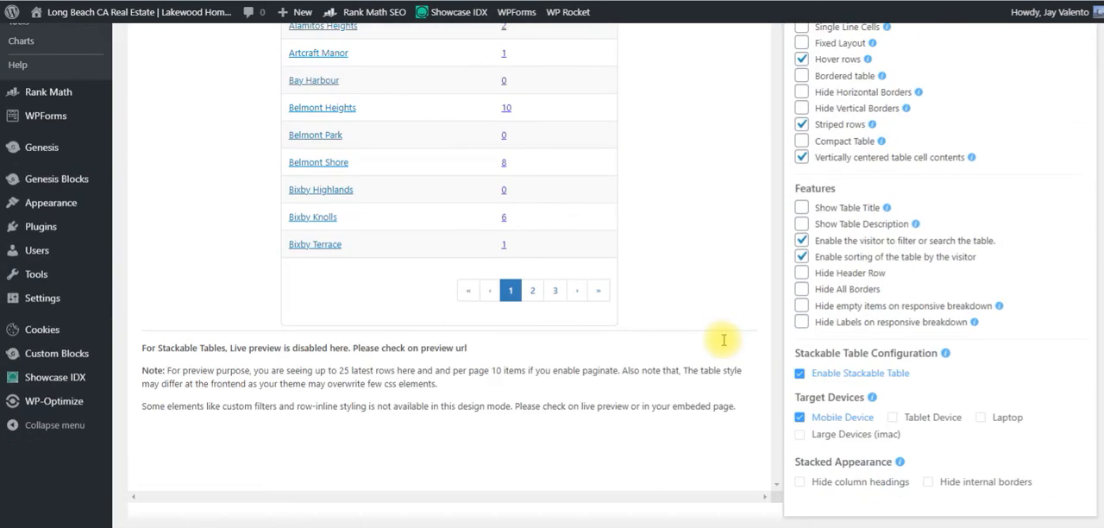
Try the Hide column headings option for the stacked appearance and switch it back.
scroll(801, 463, down, 1)
click(800, 453)
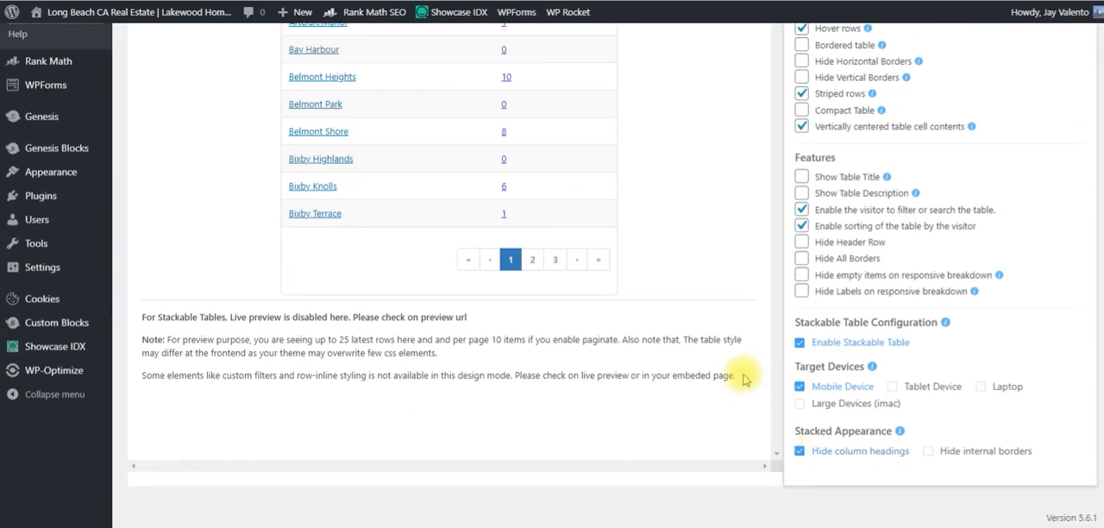
scroll(703, 252, up, 5)
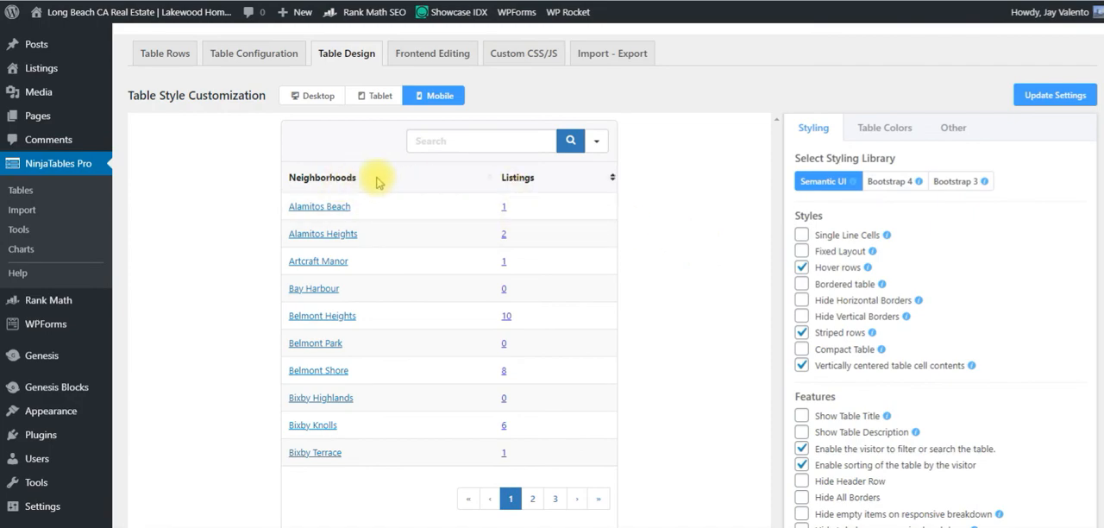
scroll(557, 193, down, 3)
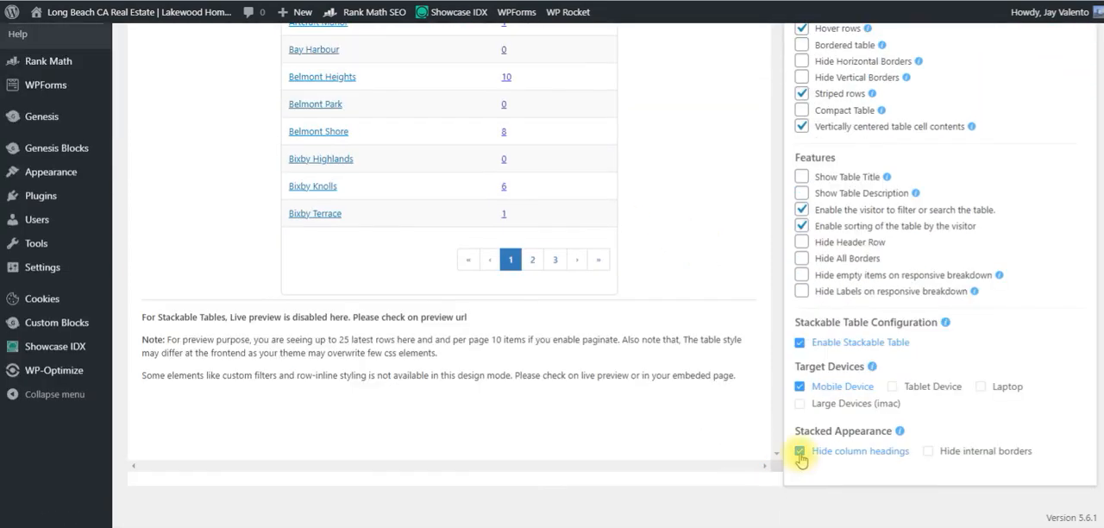
click(801, 452)
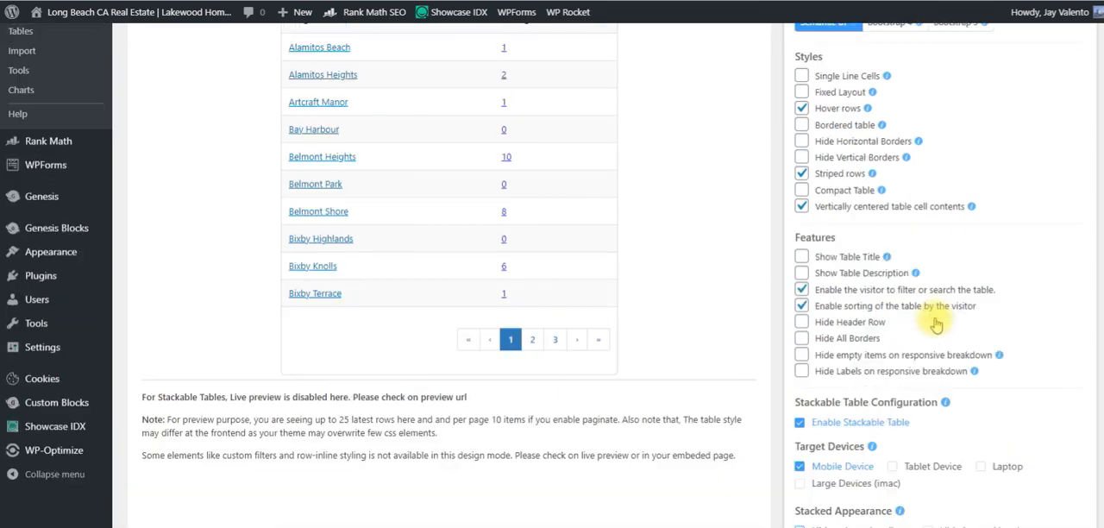
Try the mobile preview without the visitor filter and search feature, and enable that feature again.
scroll(945, 306, up, 1)
scroll(936, 324, up, 2)
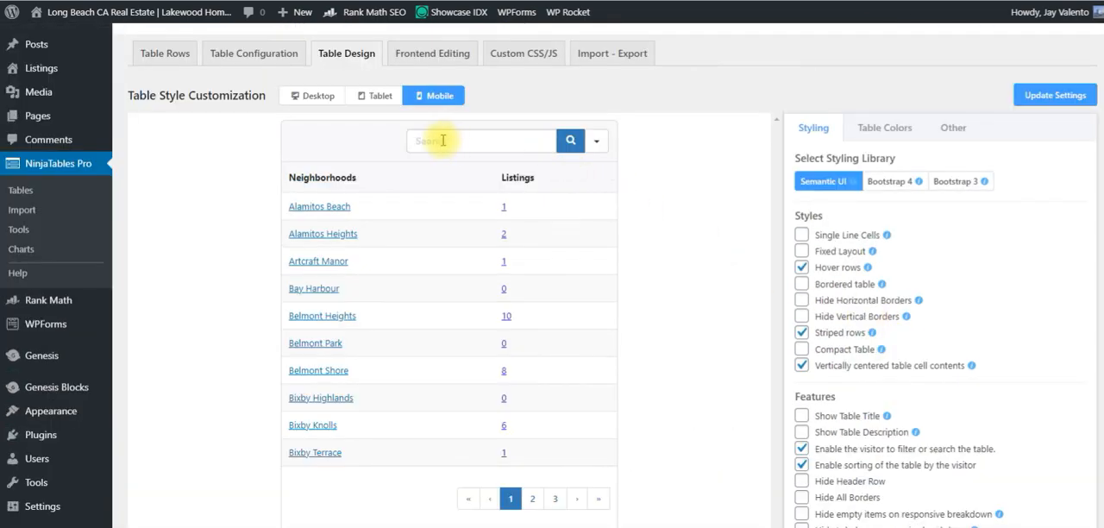
scroll(604, 457, down, 2)
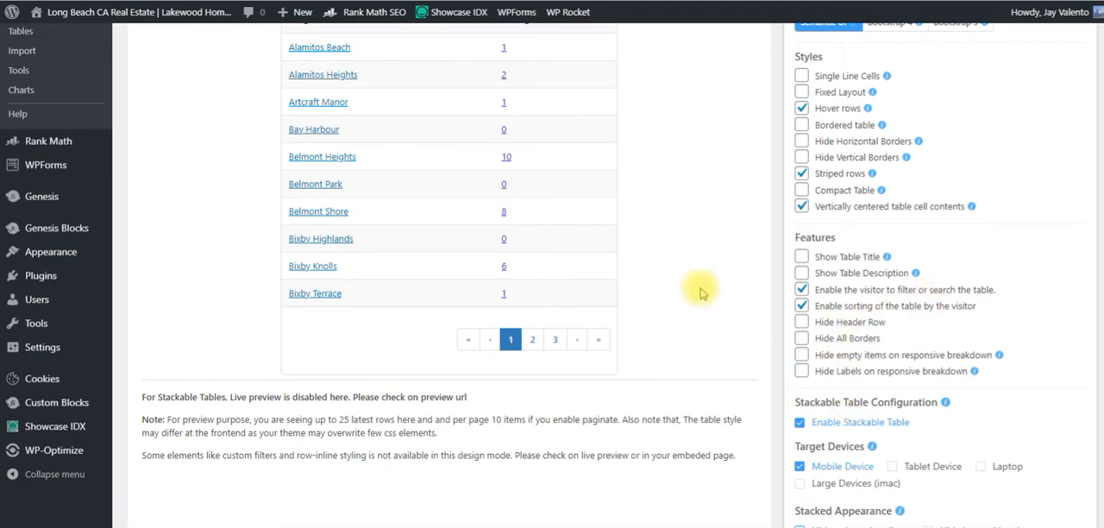
scroll(673, 250, up, 2)
scroll(819, 384, down, 2)
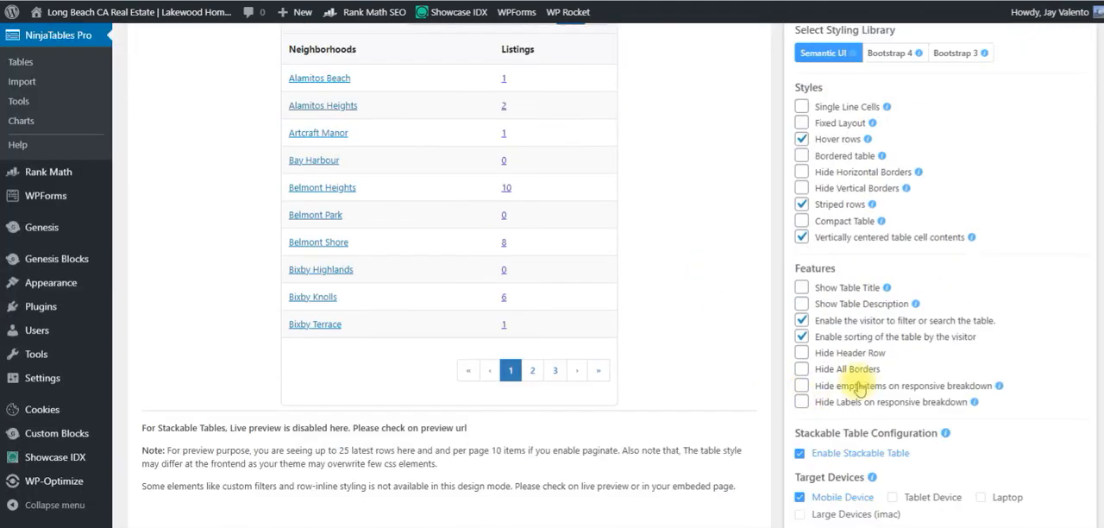
click(874, 323)
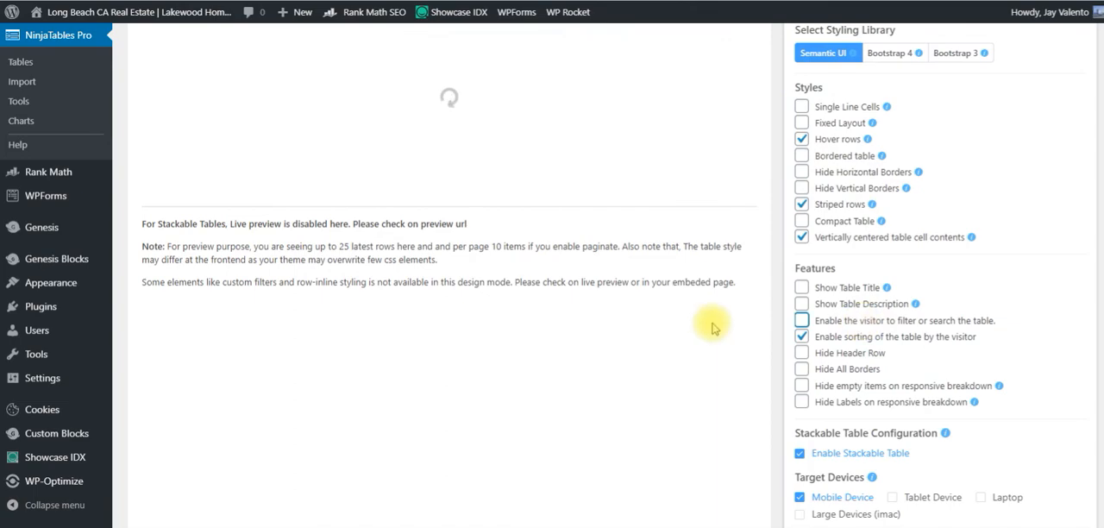
scroll(715, 328, up, 2)
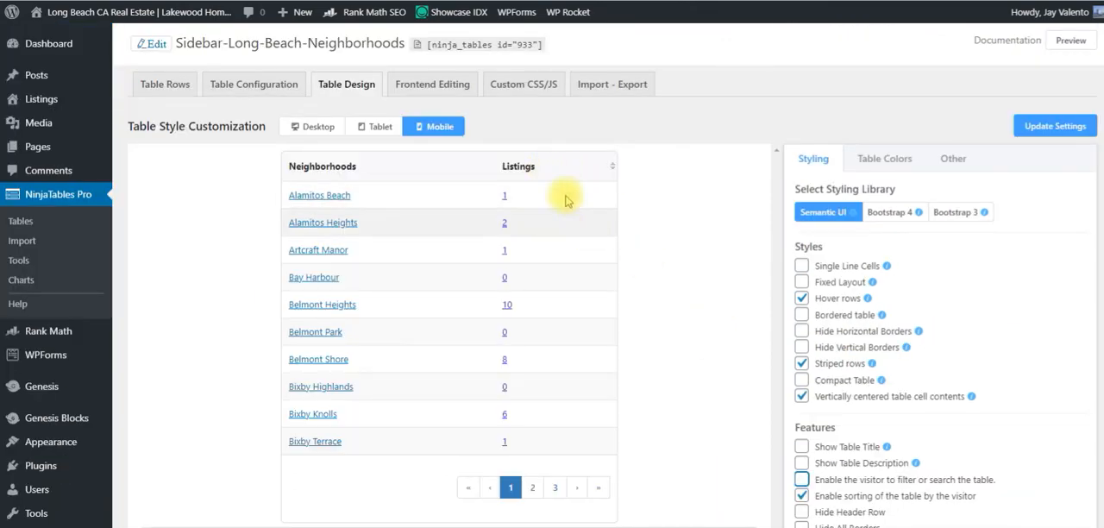
scroll(681, 345, down, 2)
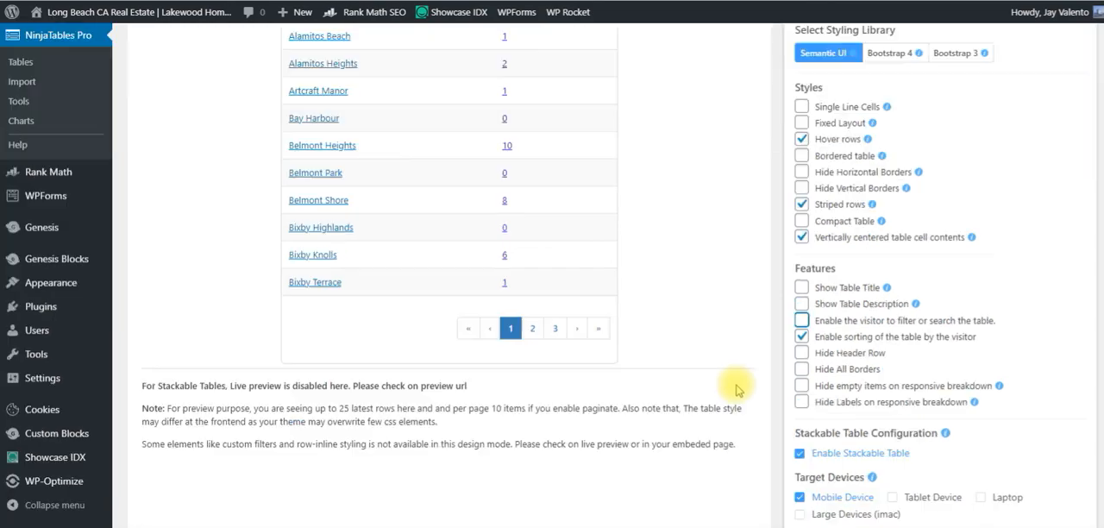
click(802, 321)
click(802, 336)
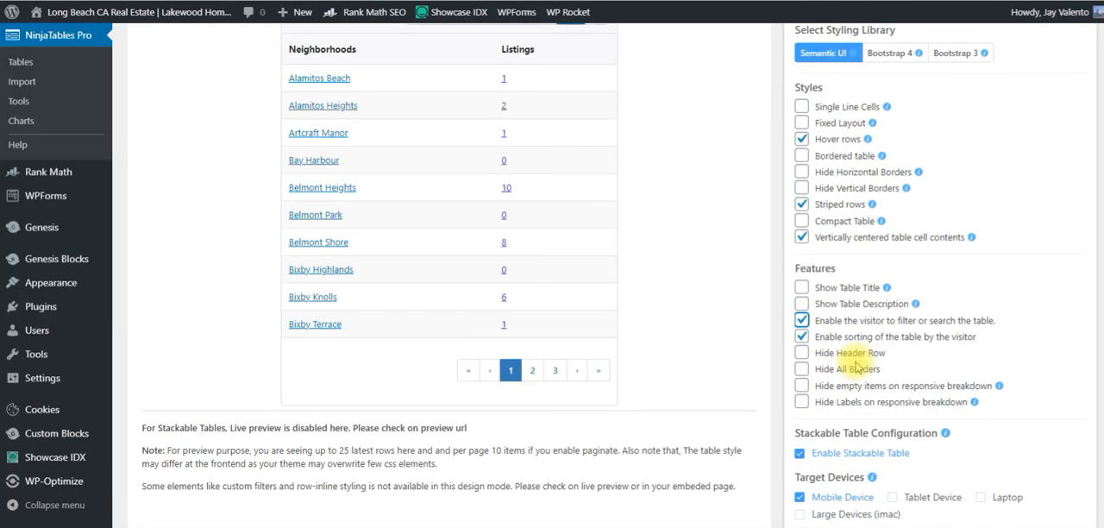
Save the table design settings and view the Long Beach California Neighborhoods table on the live page.
scroll(880, 369, up, 1)
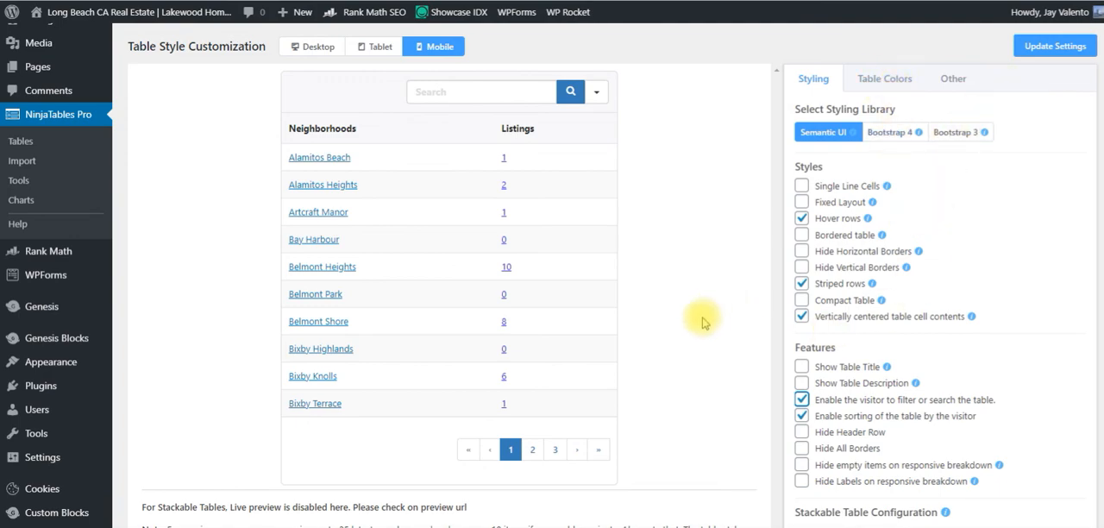
scroll(701, 318, up, 1)
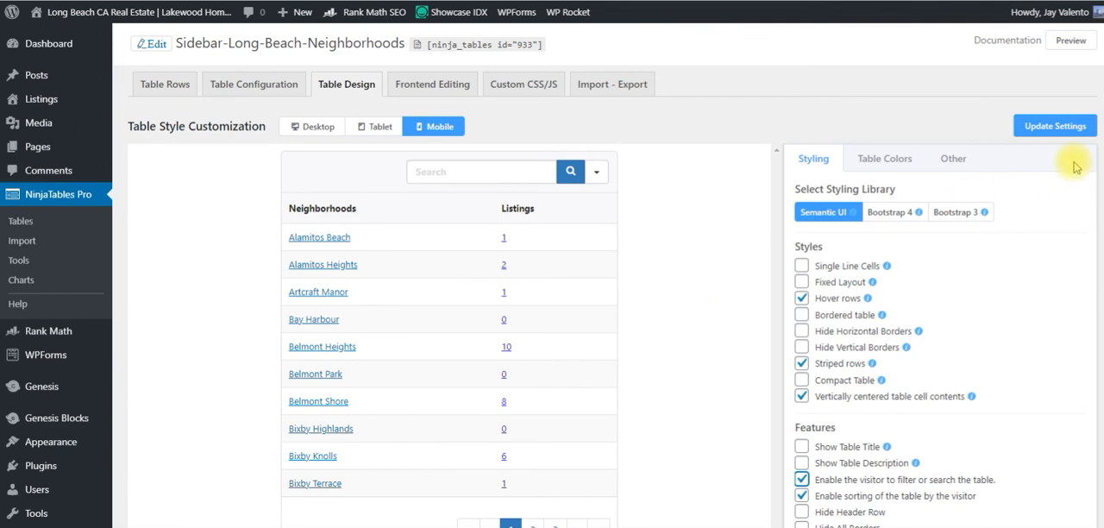
click(1060, 127)
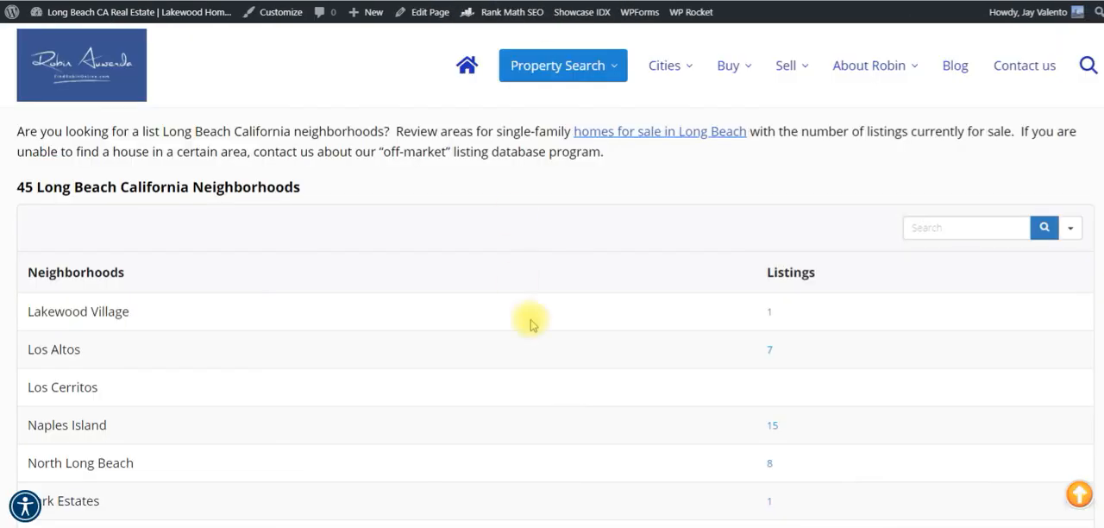
scroll(529, 316, down, 3)
scroll(528, 318, up, 4)
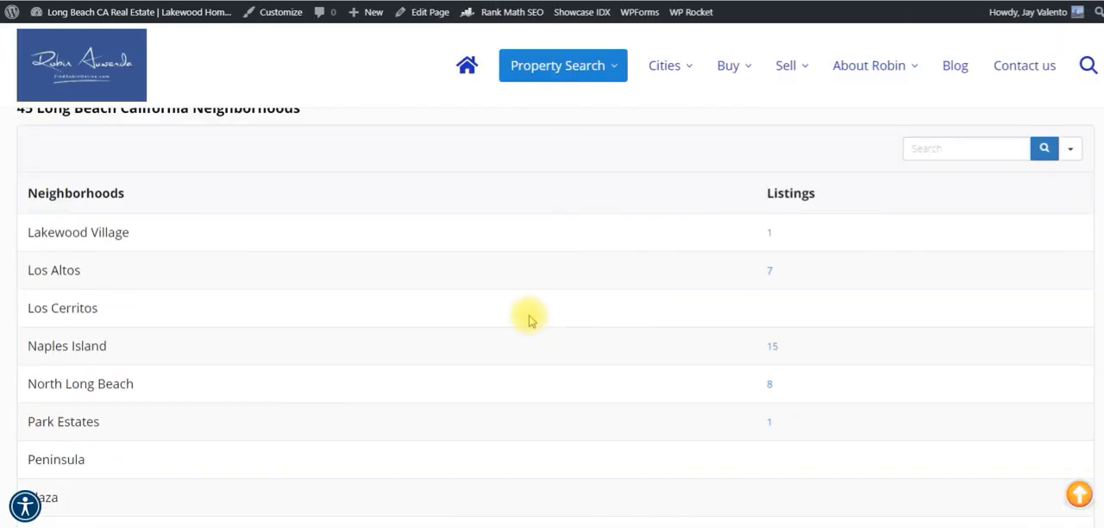